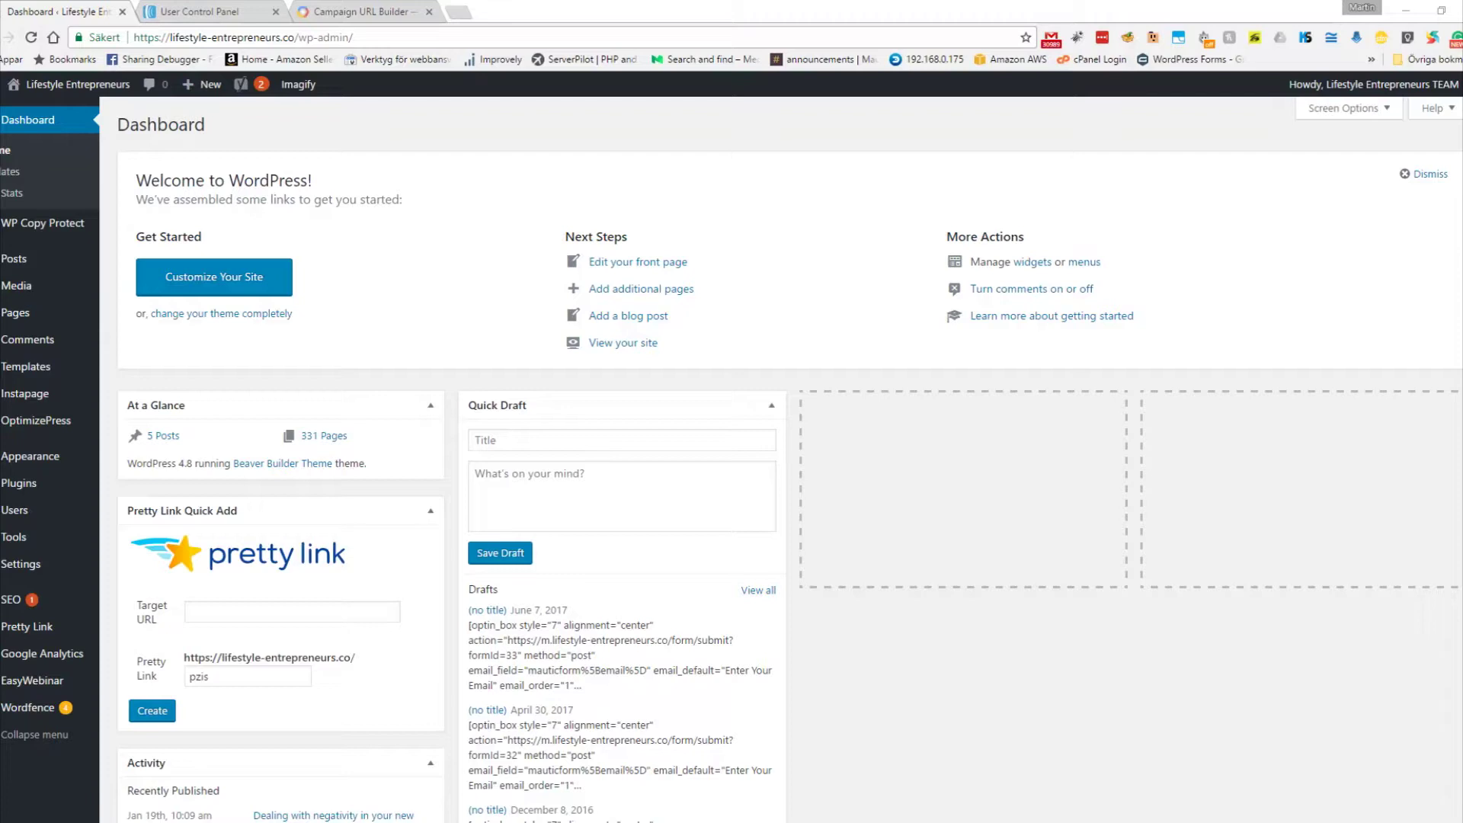
Step: Go to the subscriber list's Custom Fields settings in the AWeber control panel
{"action": "left_click", "coordinate": [184, 18]}
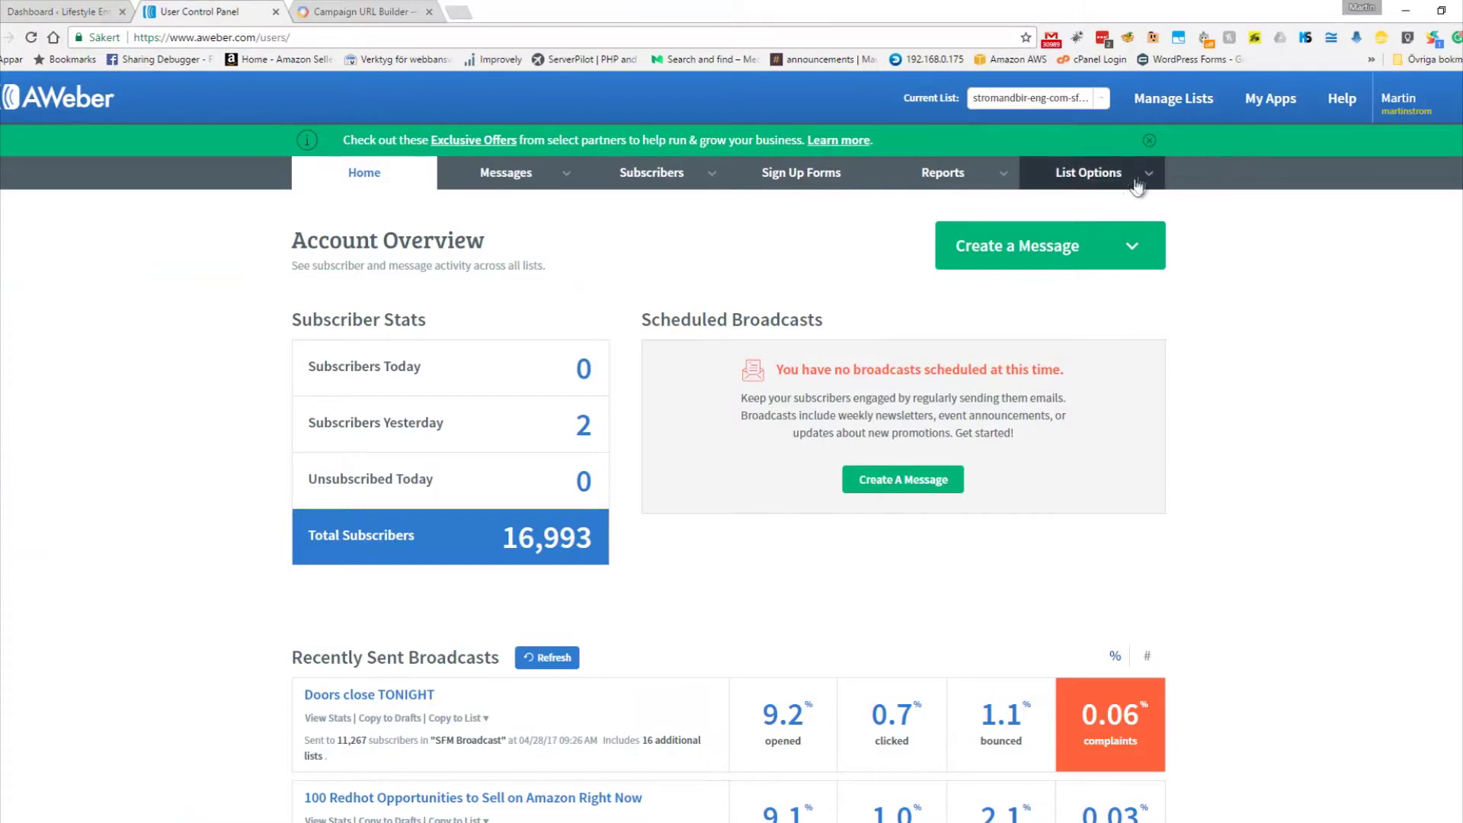
{"action": "mouse_move", "coordinate": [1135, 174]}
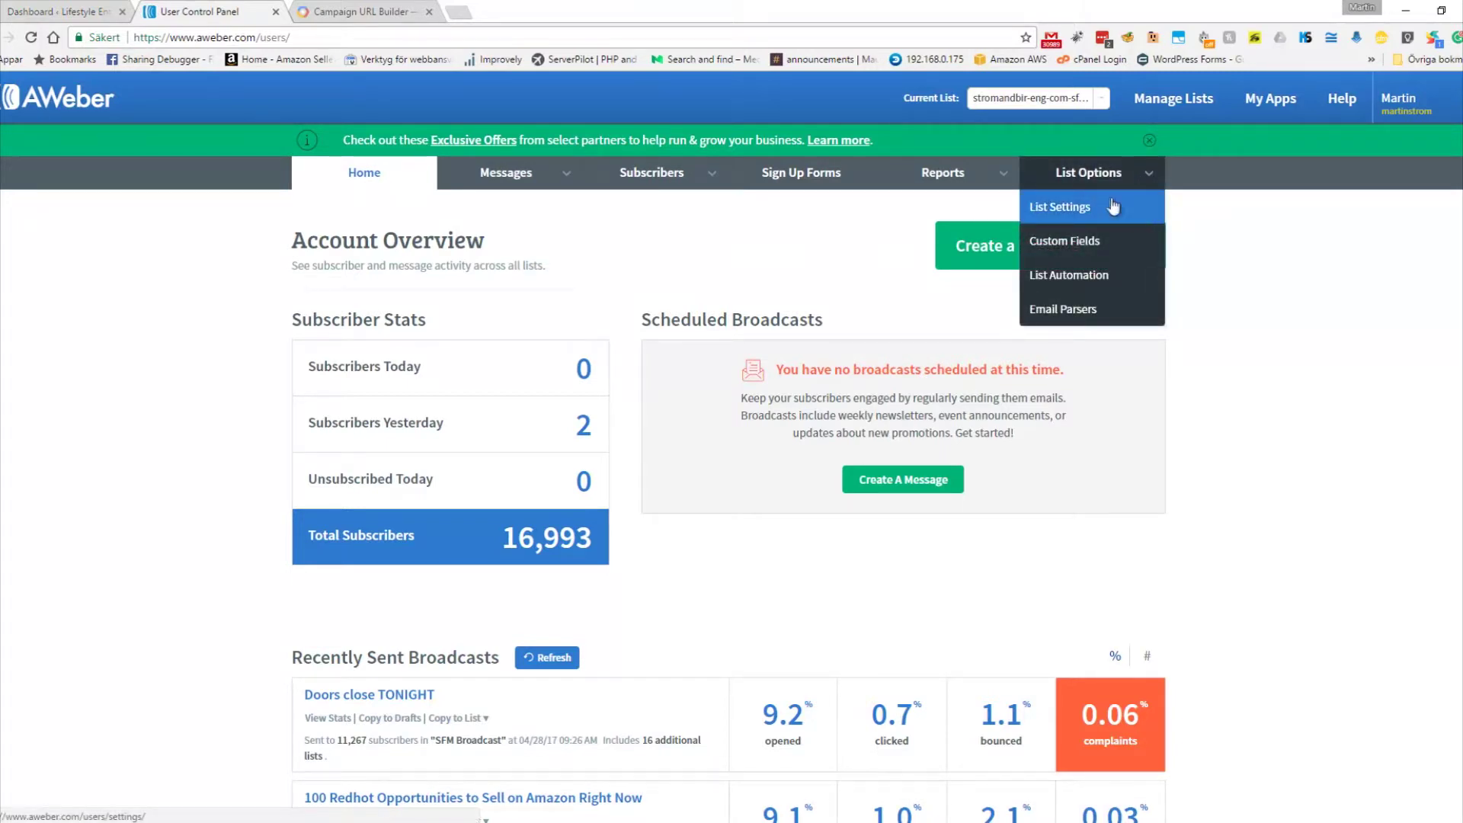
{"action": "left_click", "coordinate": [1093, 253]}
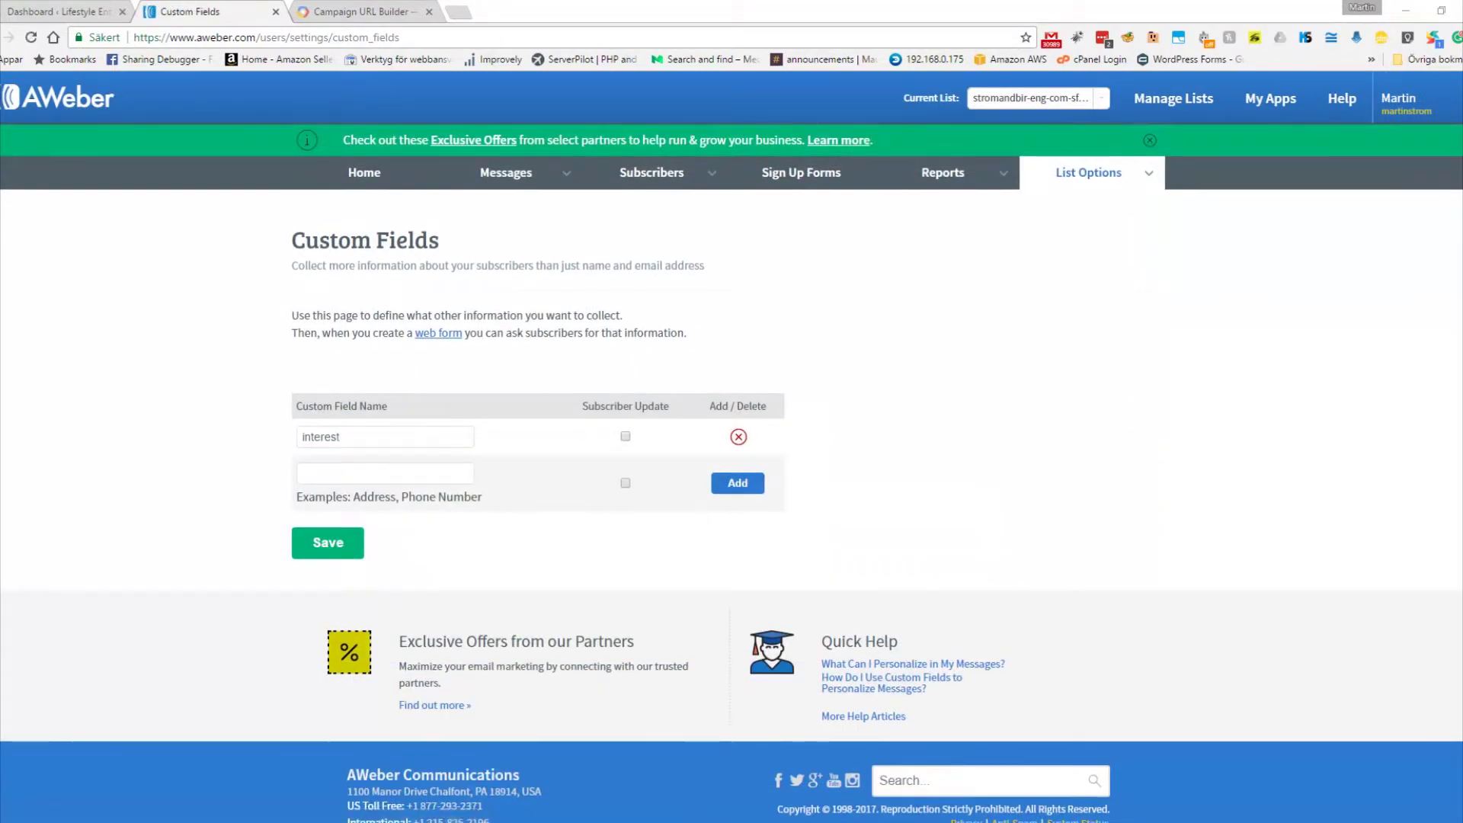
Step: Add custom fields utm_source, utm_medium and utm_campaign
{"action": "left_click", "coordinate": [345, 482]}
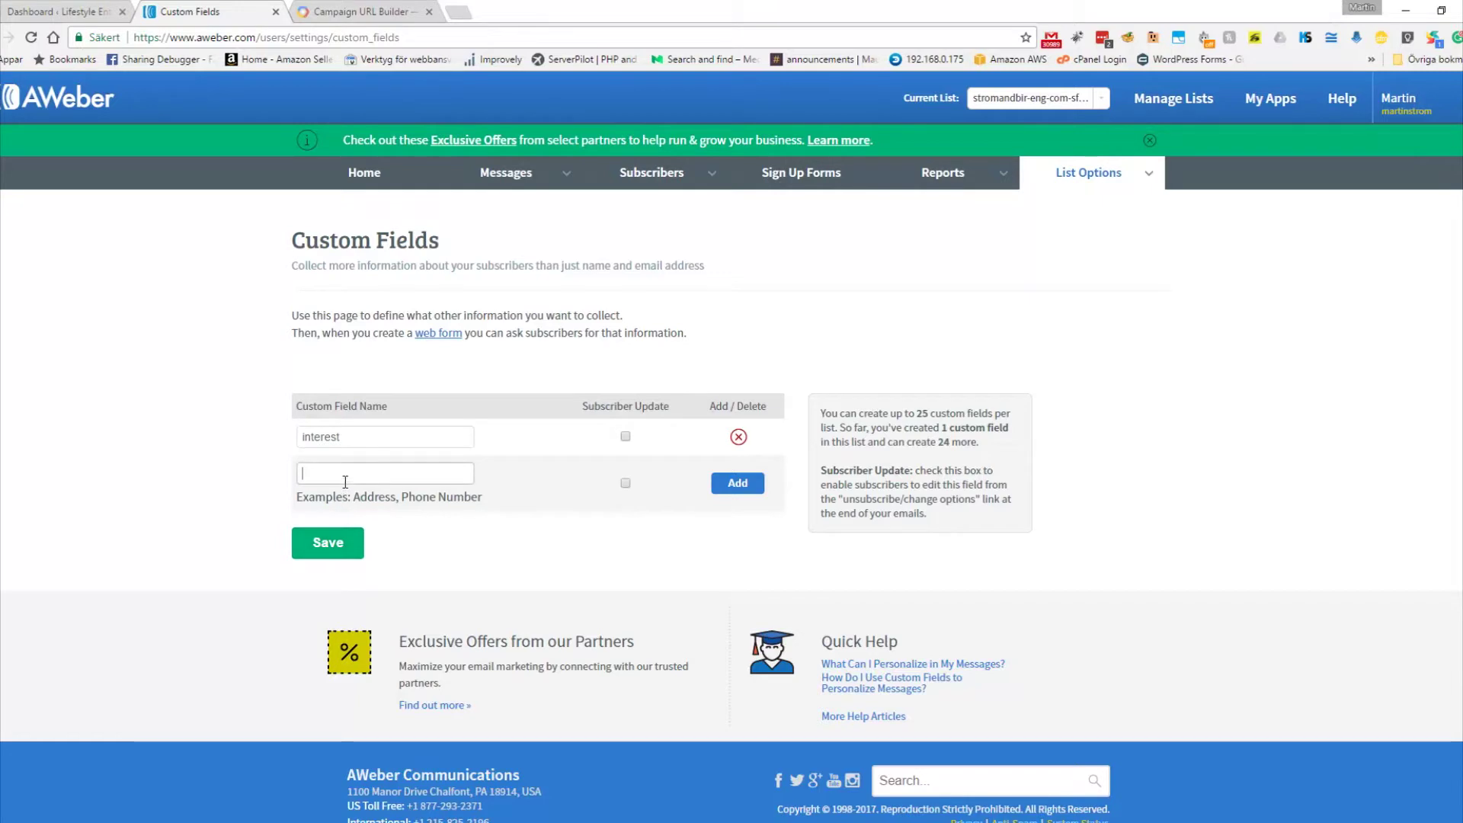
{"action": "type", "text": "utm_source"}
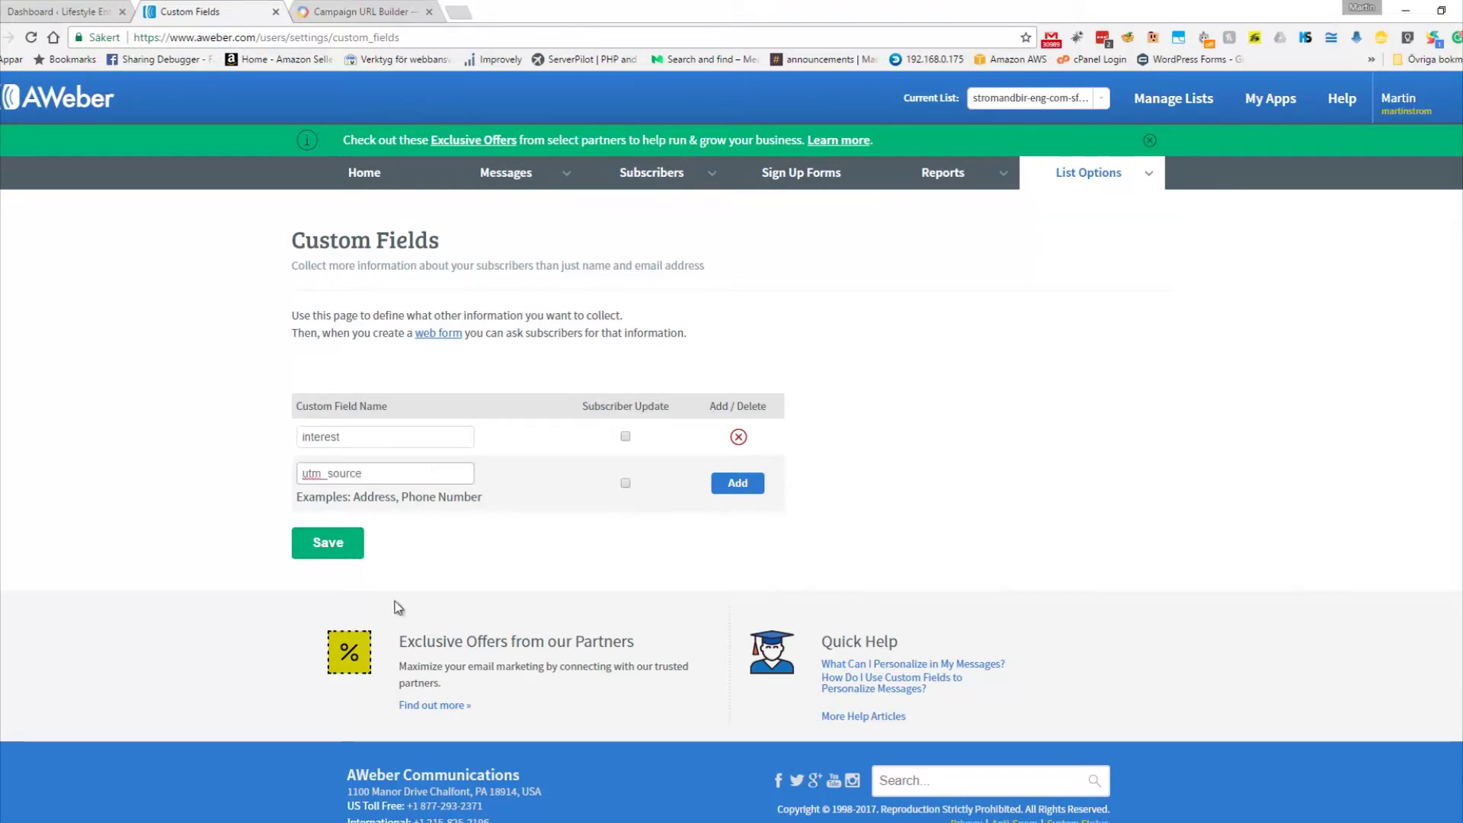
{"action": "left_click", "coordinate": [738, 483]}
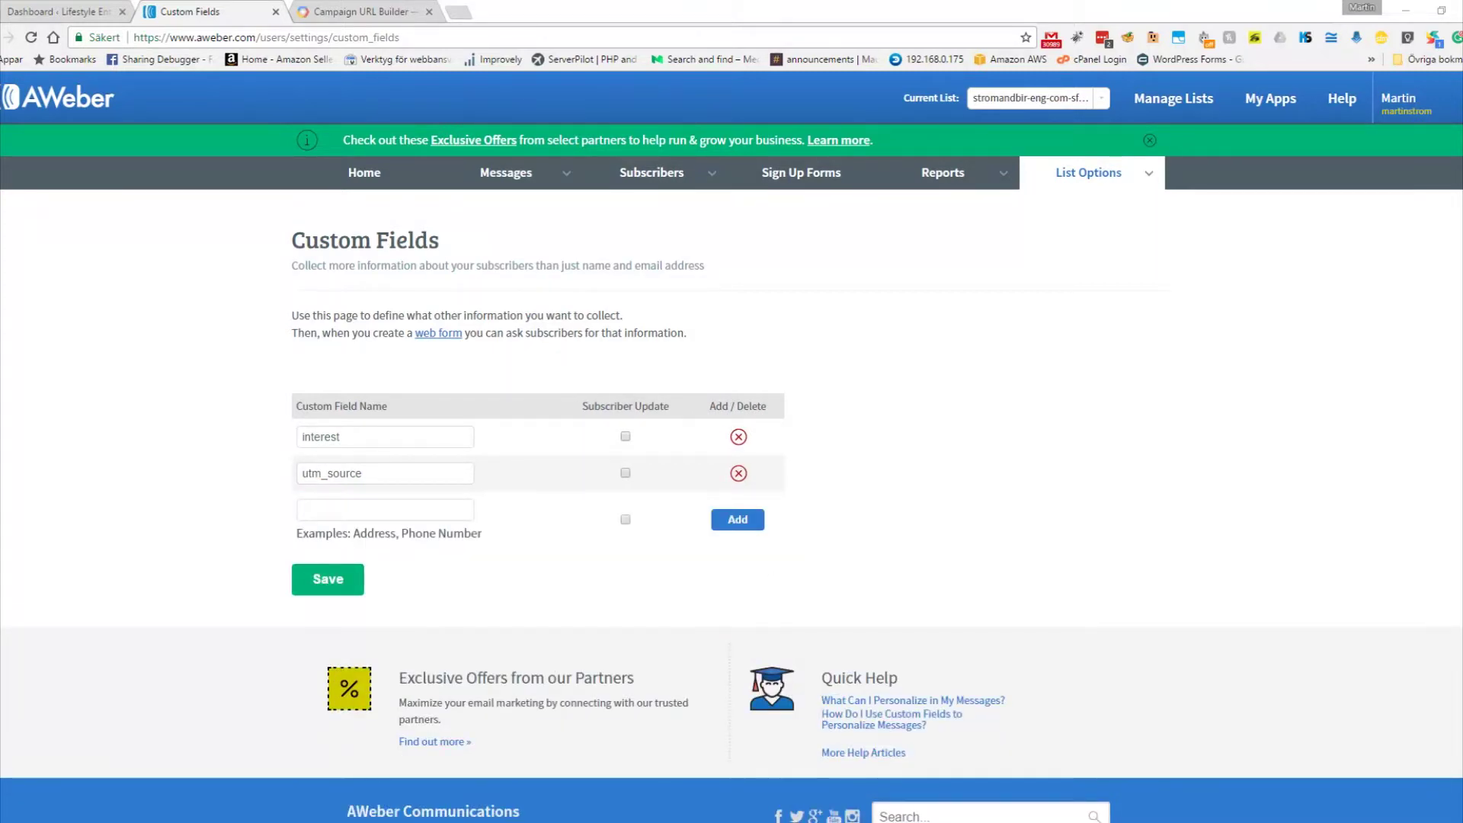
{"action": "left_click", "coordinate": [385, 510]}
{"action": "type", "text": "utm_medium"}
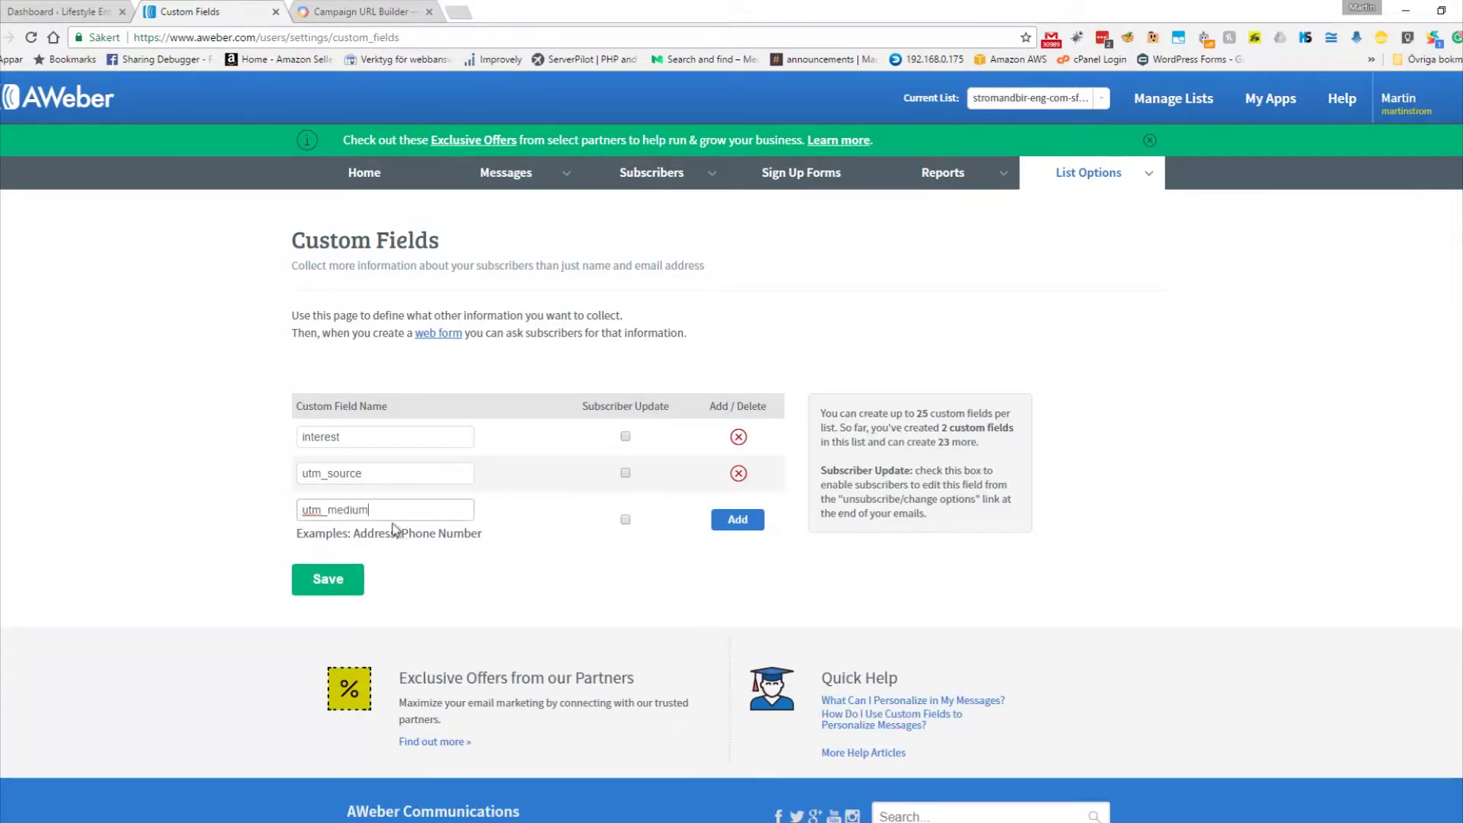
{"action": "left_click", "coordinate": [736, 522]}
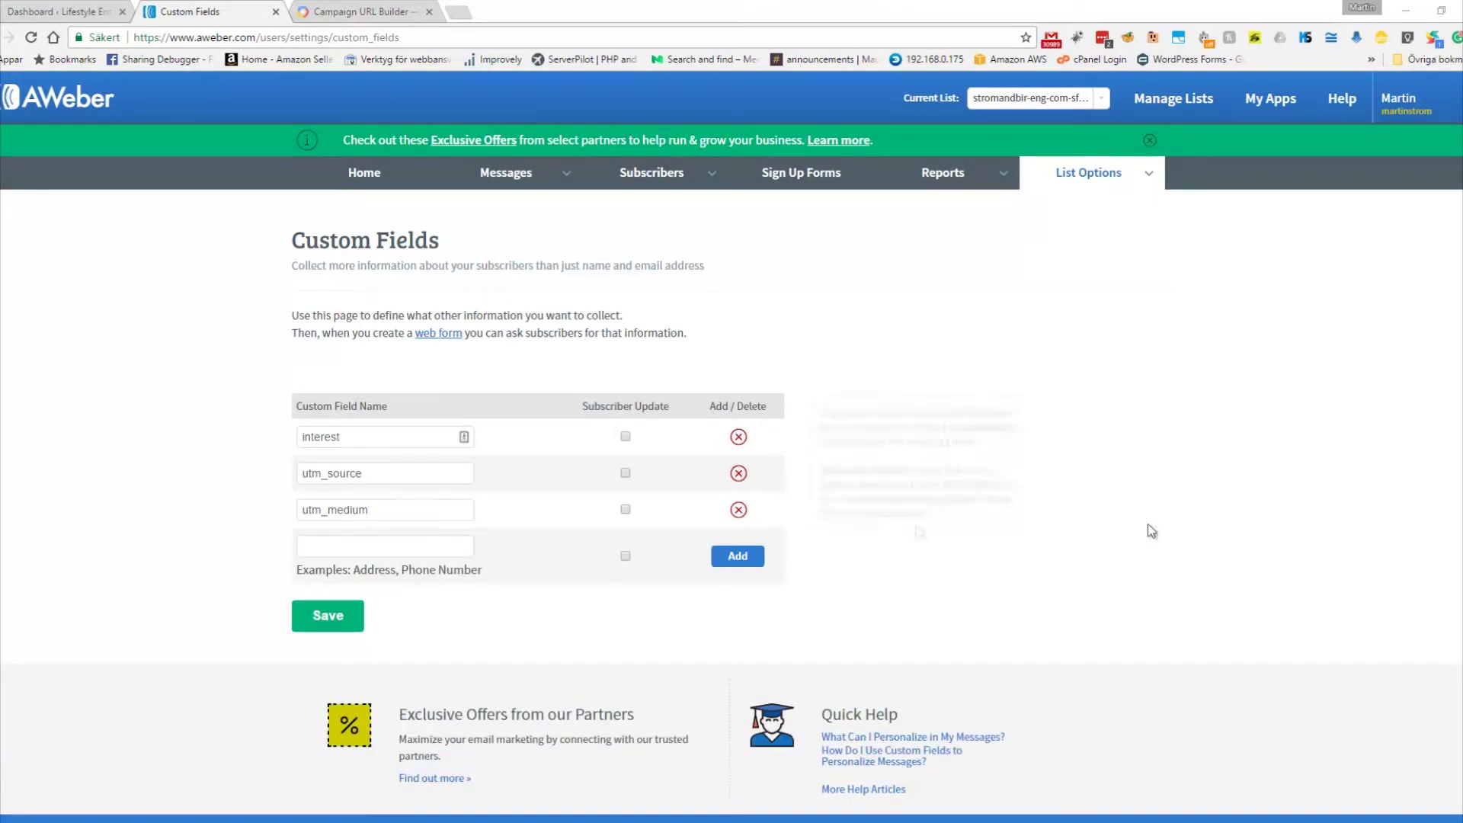
{"action": "type", "text": "utm_campaign"}
{"action": "left_click", "coordinate": [746, 563]}
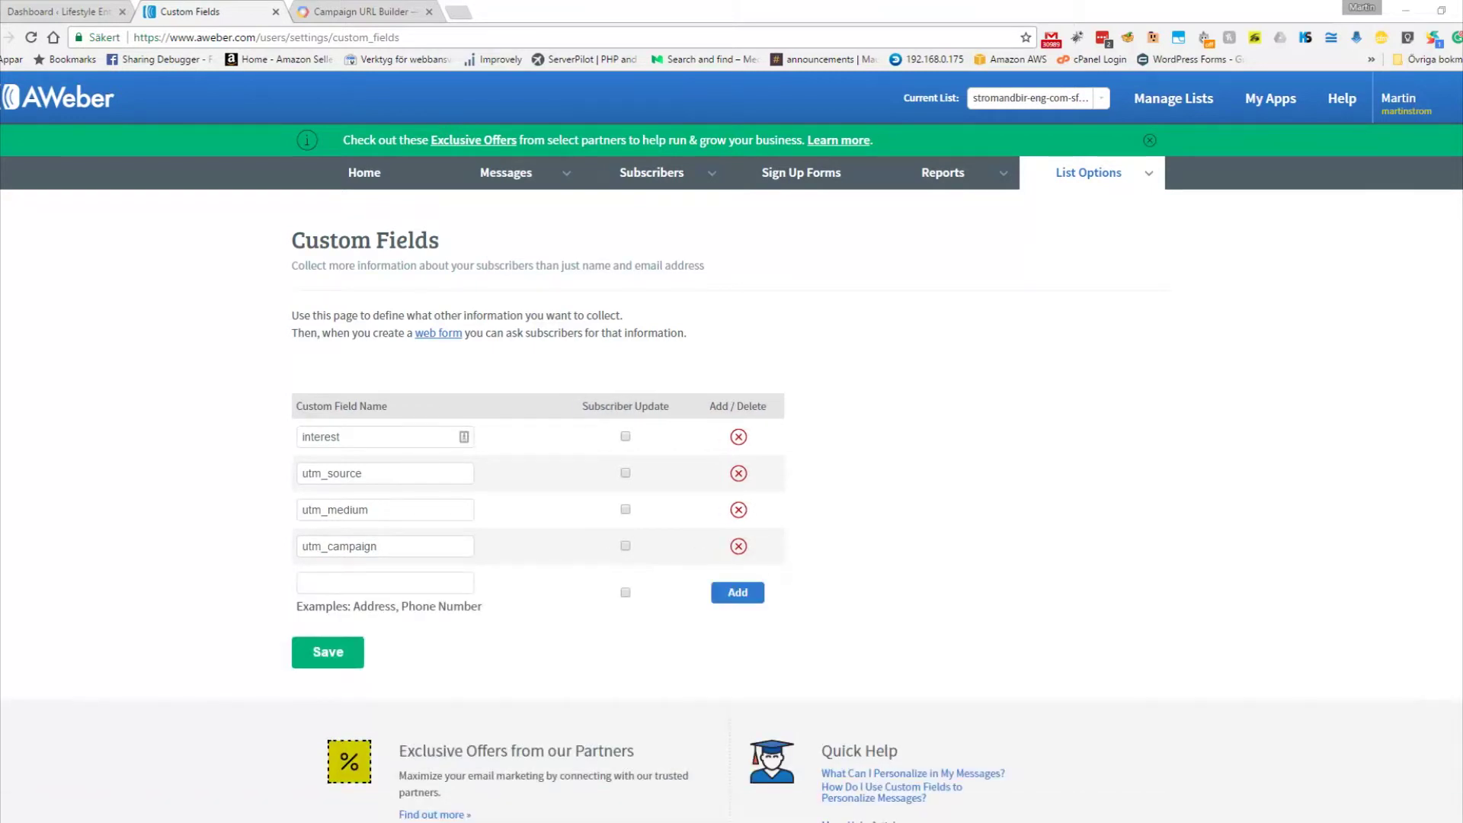
Step: Add custom fields utm_term and utm_content
{"action": "left_click", "coordinate": [404, 583]}
{"action": "type", "text": "utm_term"}
{"action": "left_click", "coordinate": [745, 596]}
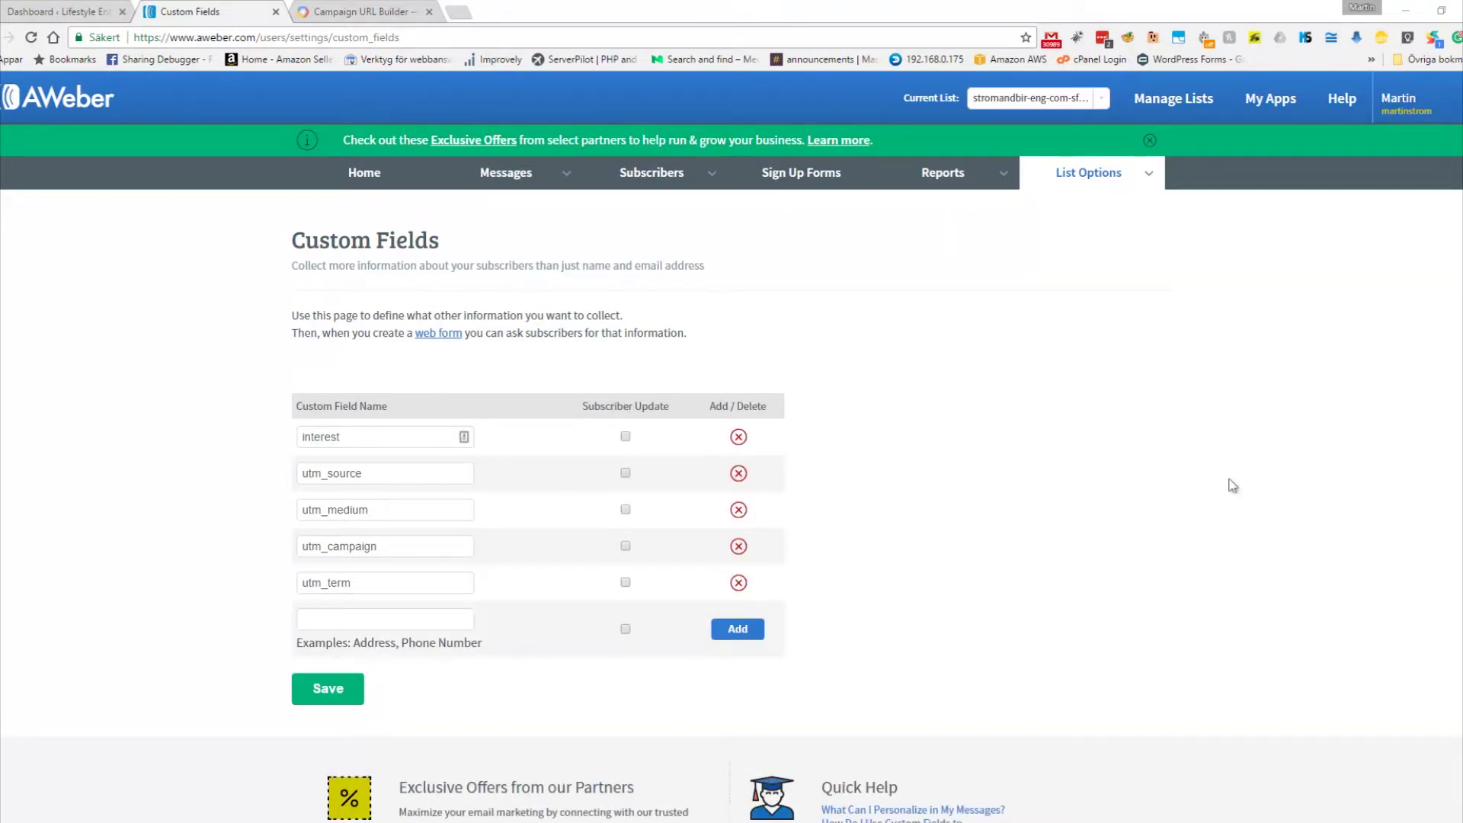
{"action": "left_click", "coordinate": [378, 618]}
{"action": "type", "text": "utm_content"}
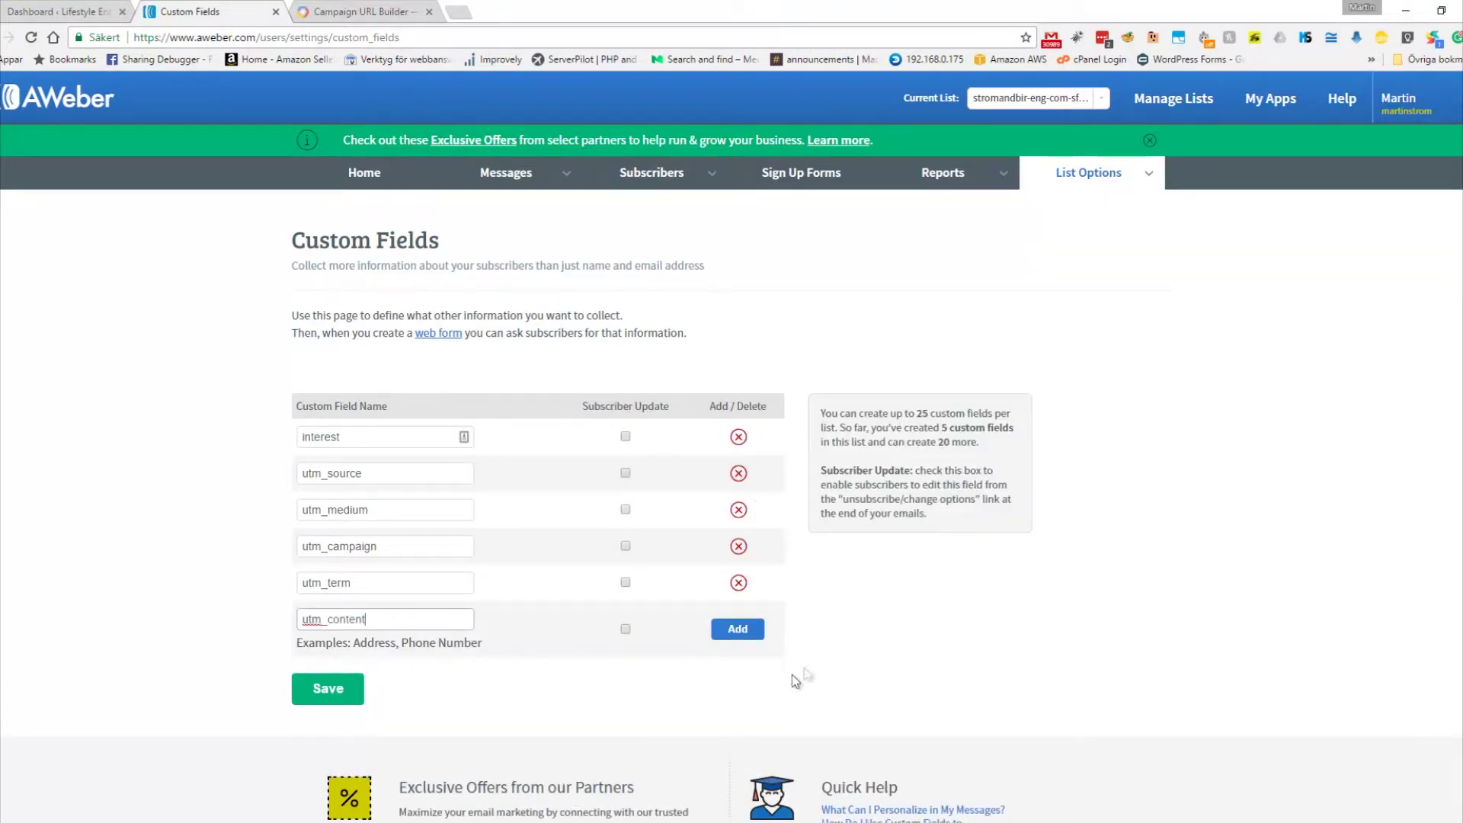
{"action": "left_click", "coordinate": [751, 632]}
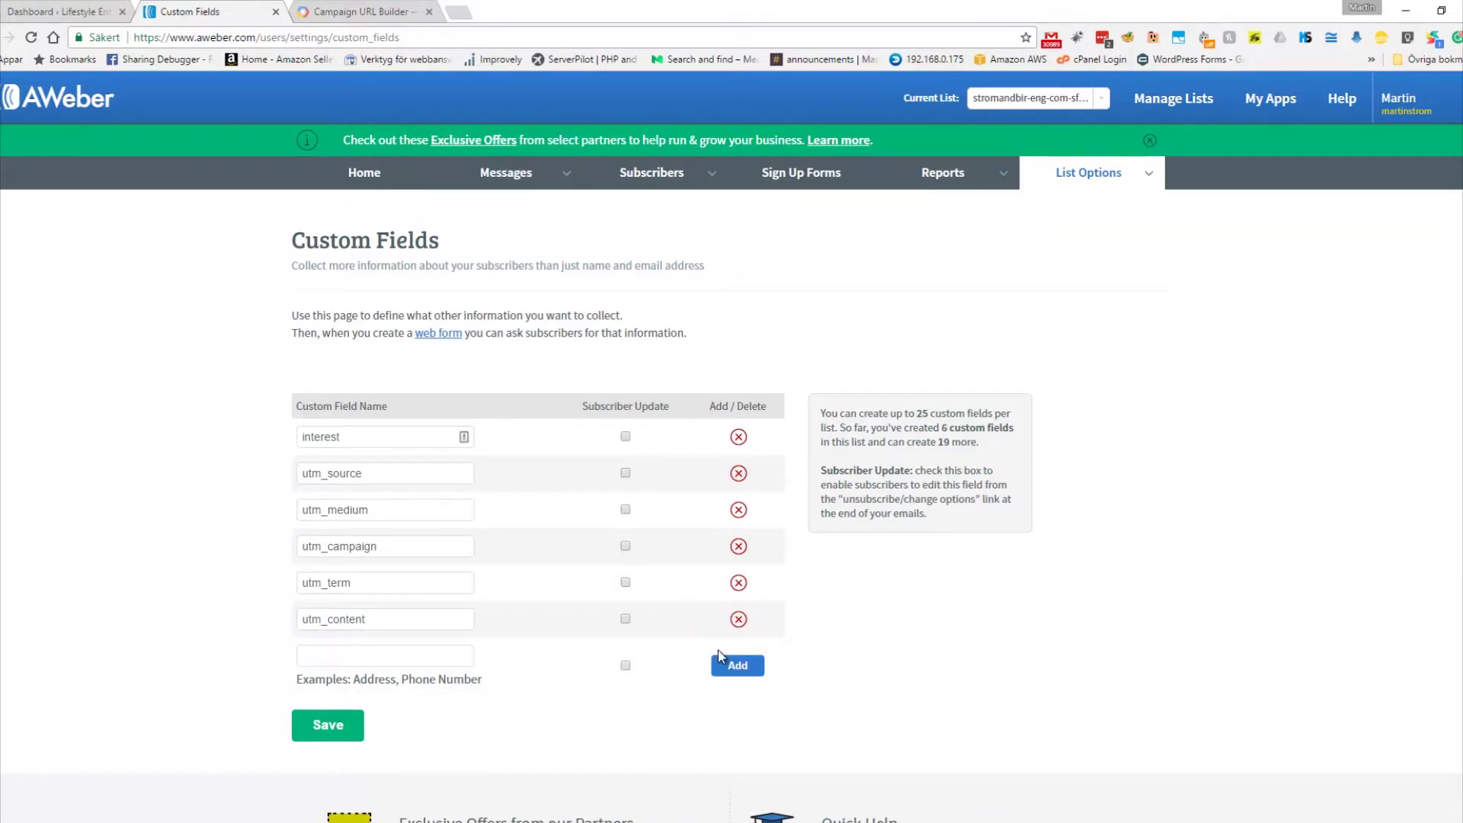
Step: Review the sample campaign's utm values in the Campaign URL Builder, then return to AWeber's Custom Fields
{"action": "left_click", "coordinate": [366, 18]}
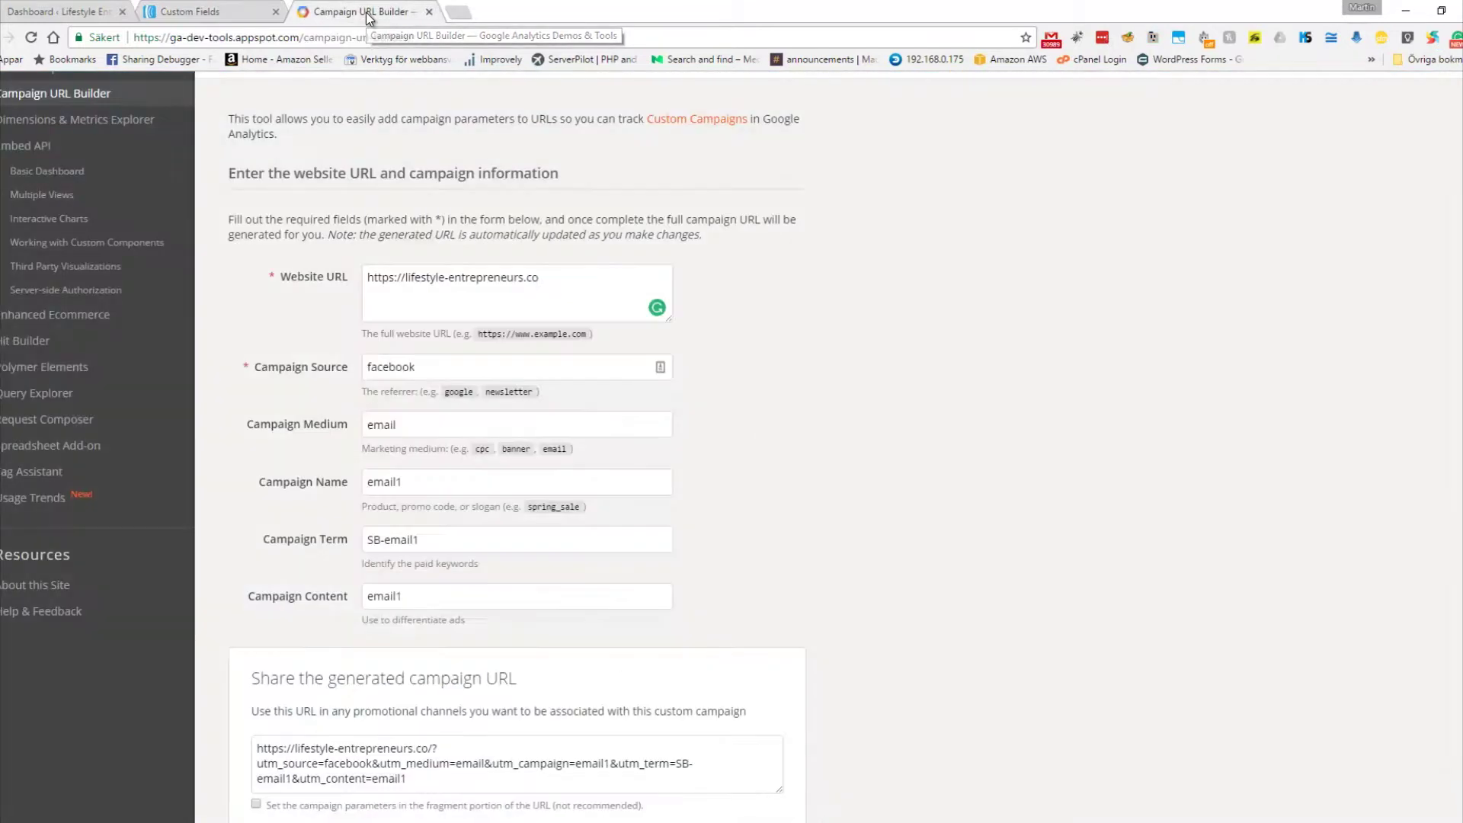
{"action": "scroll", "coordinate": [480, 259], "scroll_direction": "up", "scroll_amount": 3}
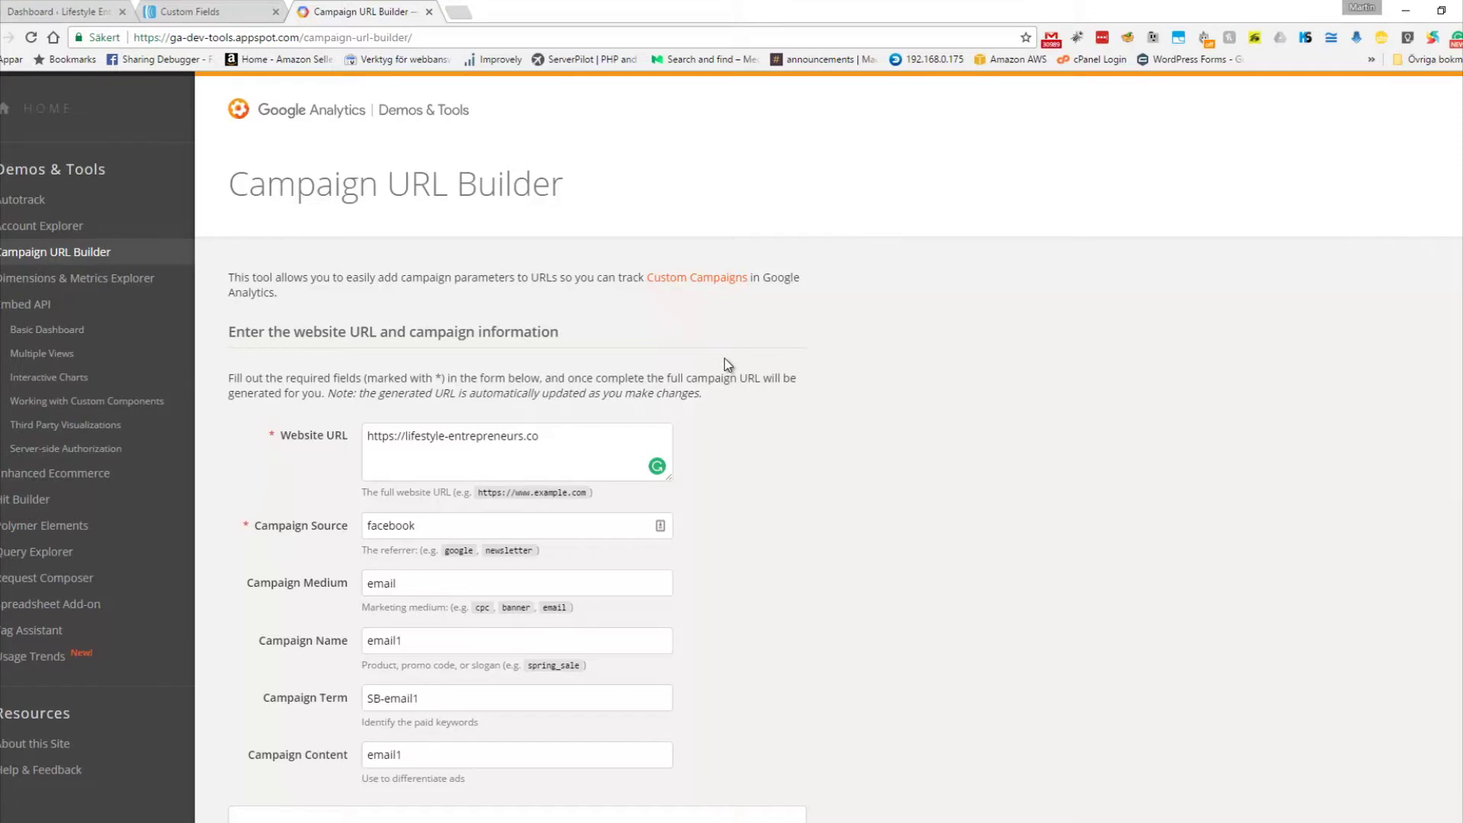
{"action": "left_click", "coordinate": [229, 12]}
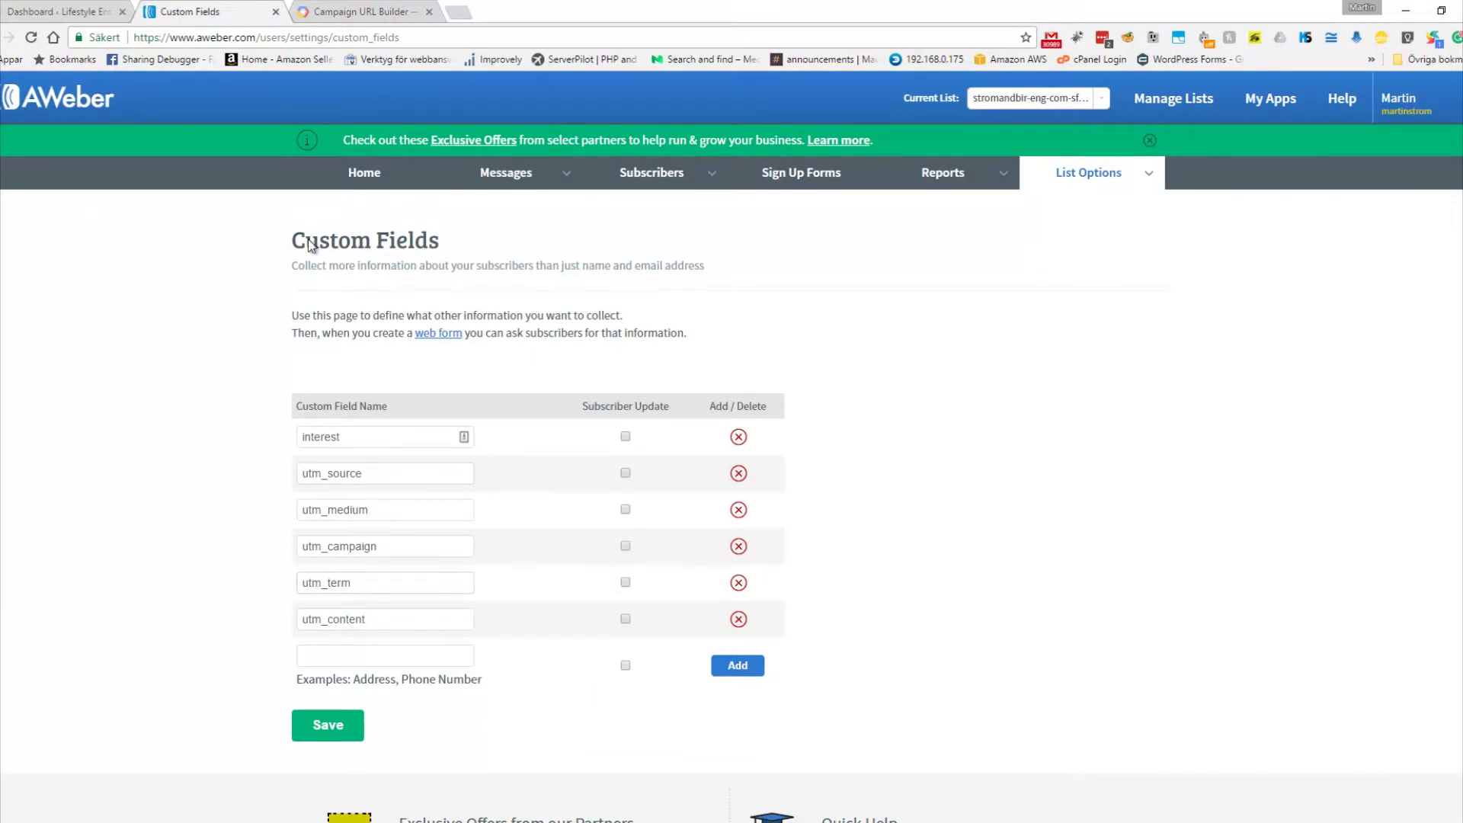
Step: Go to WordPress Installed Plugins and on to the Add Plugins page
{"action": "left_click", "coordinate": [63, 11]}
{"action": "mouse_move", "coordinate": [61, 381]}
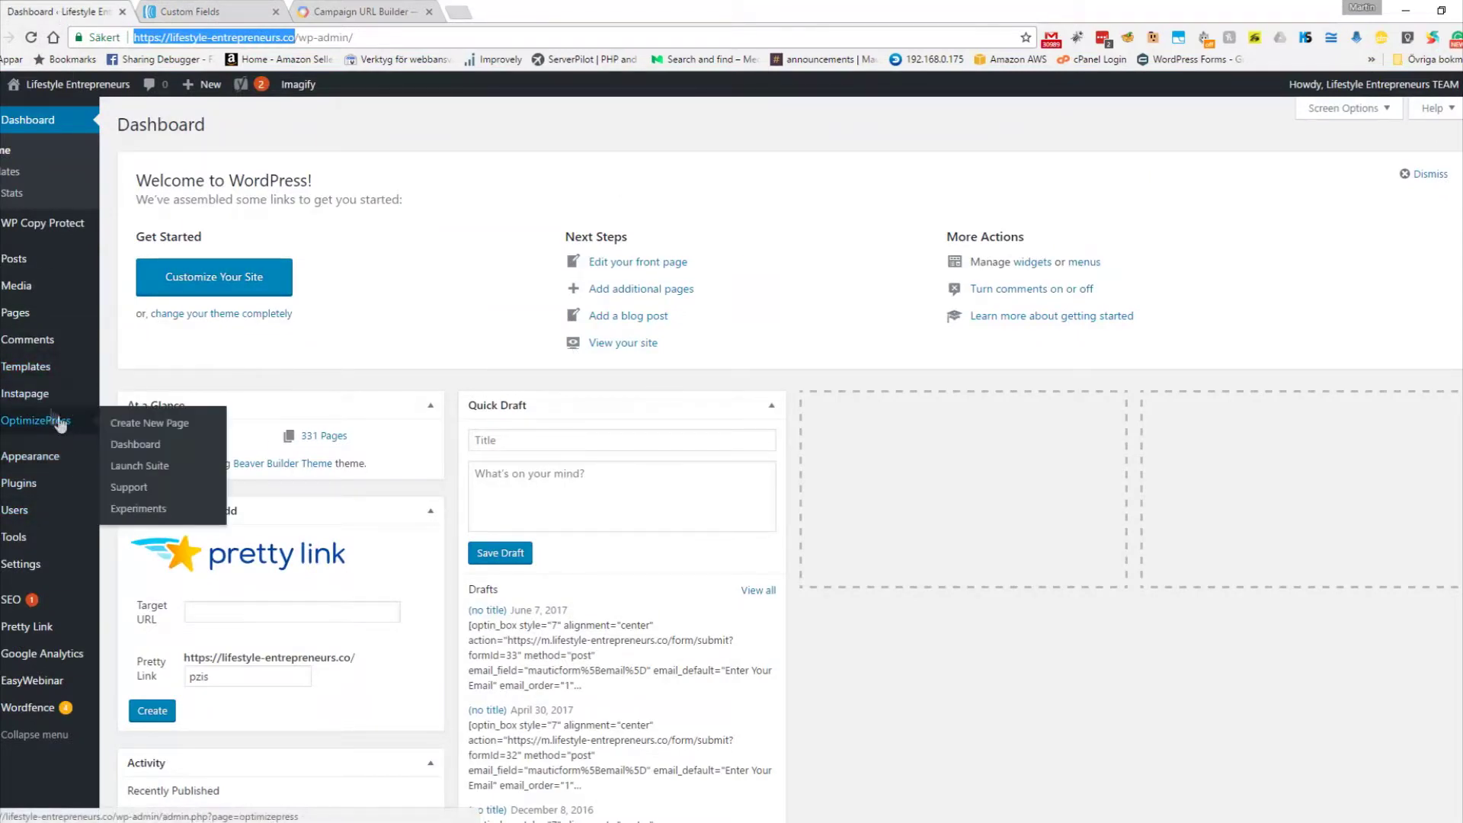
{"action": "mouse_move", "coordinate": [18, 491]}
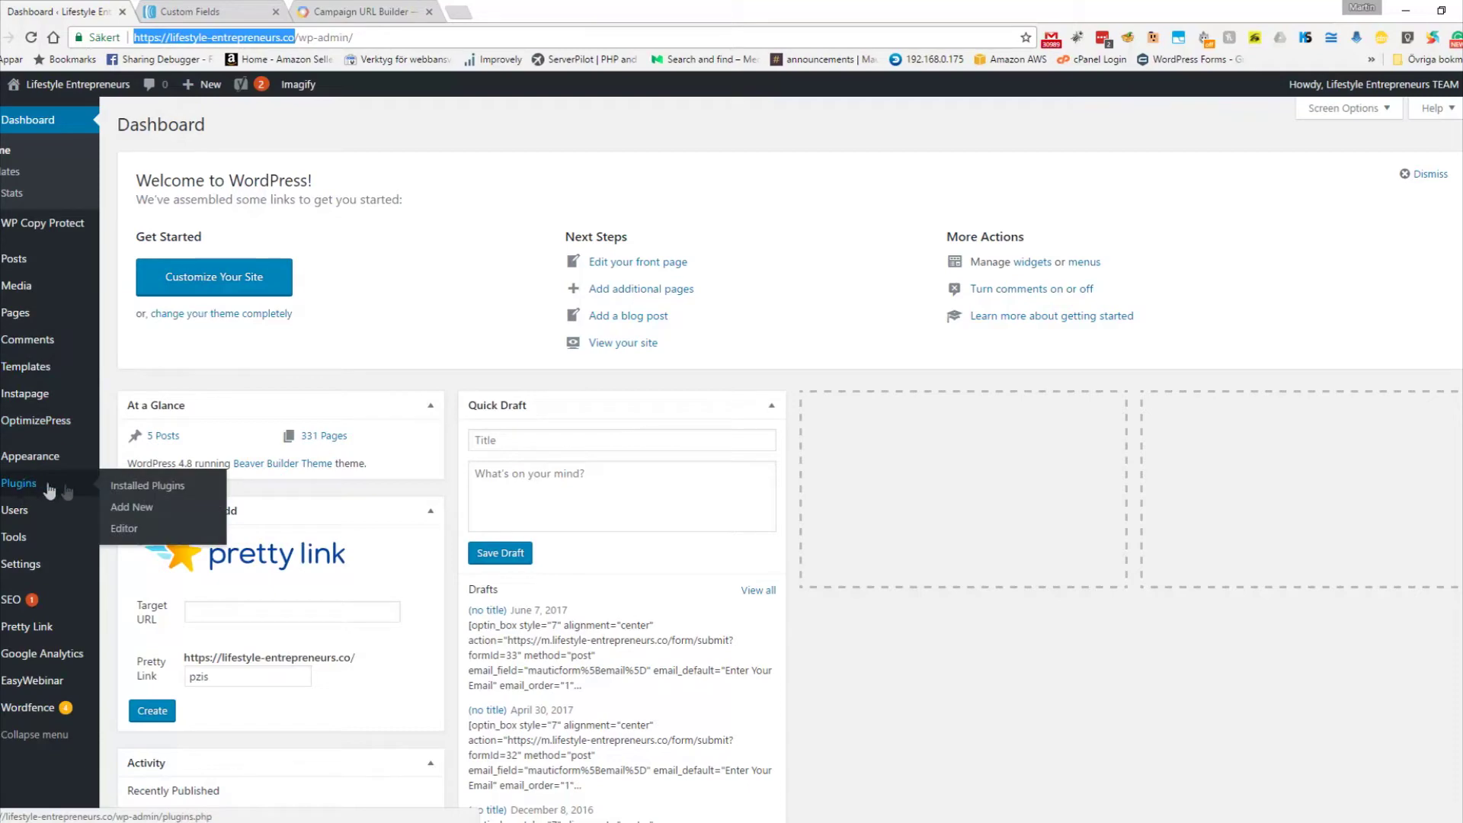
{"action": "left_click", "coordinate": [141, 490]}
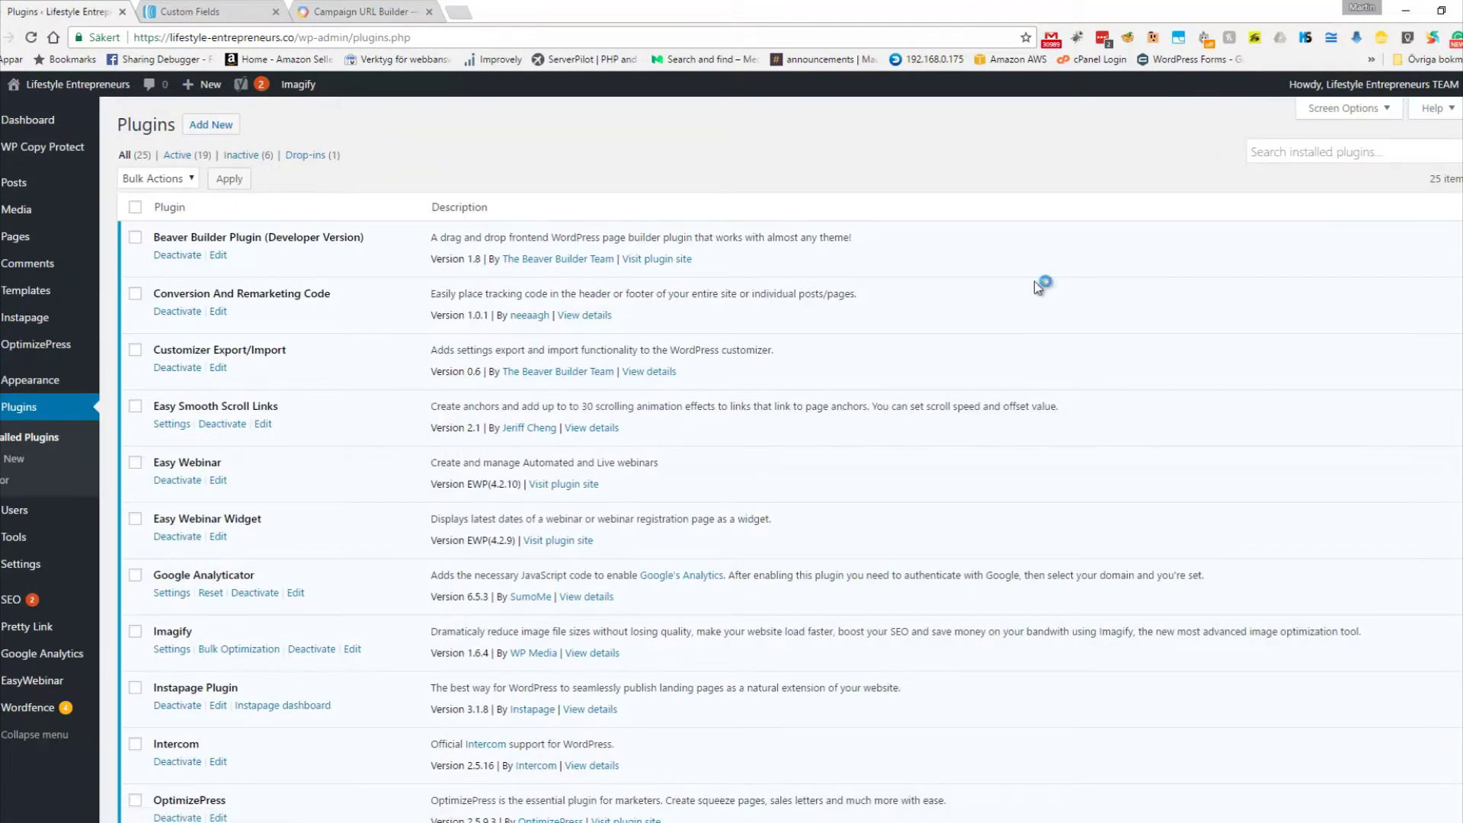
{"action": "left_click", "coordinate": [1279, 157]}
{"action": "left_click", "coordinate": [211, 125]}
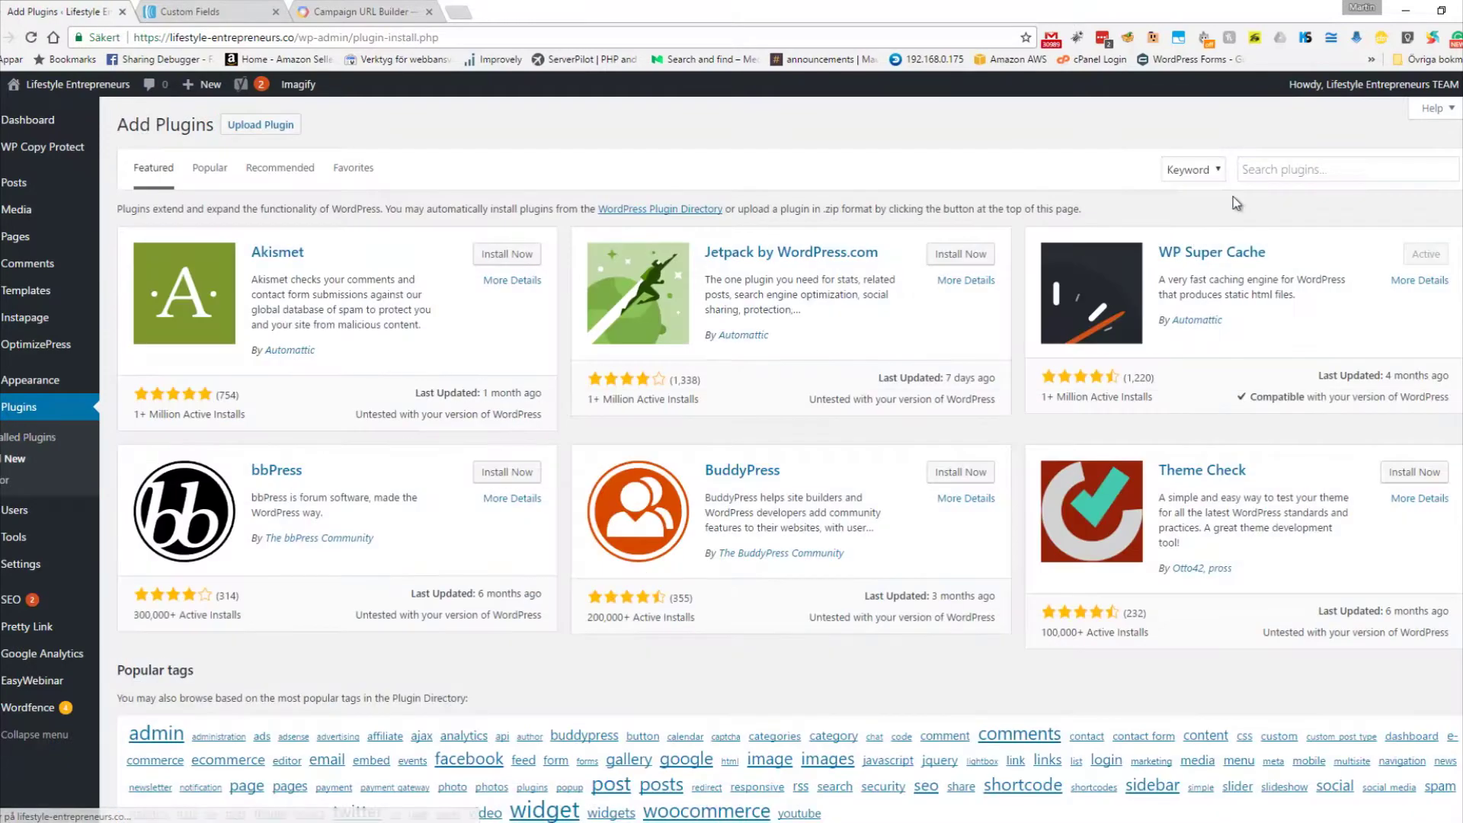
Step: Search plugins for 'URL Param' and check the URL Params details, confirming it's active
{"action": "left_click", "coordinate": [1315, 174]}
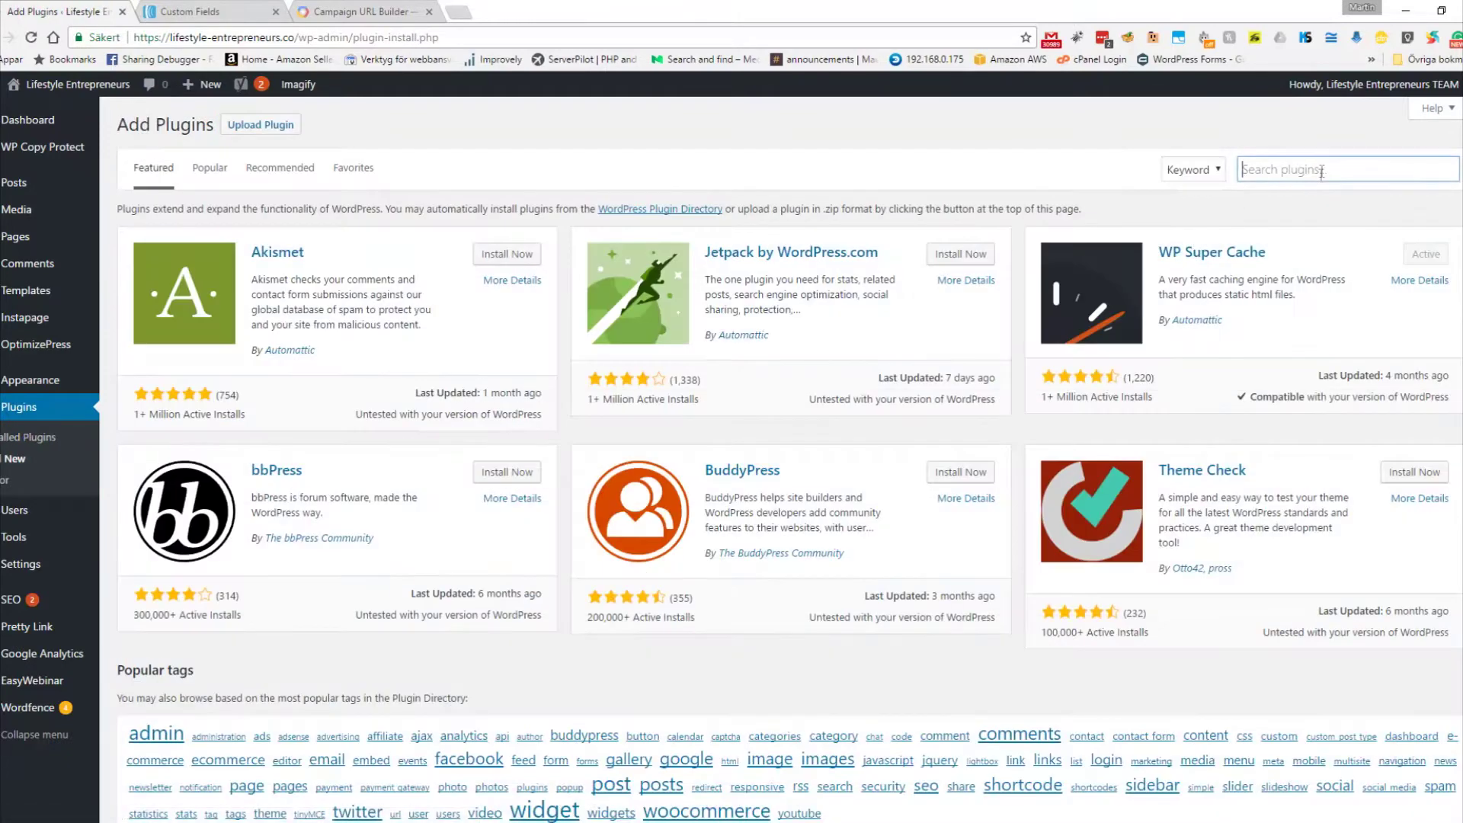
{"action": "type", "text": "URL Param"}
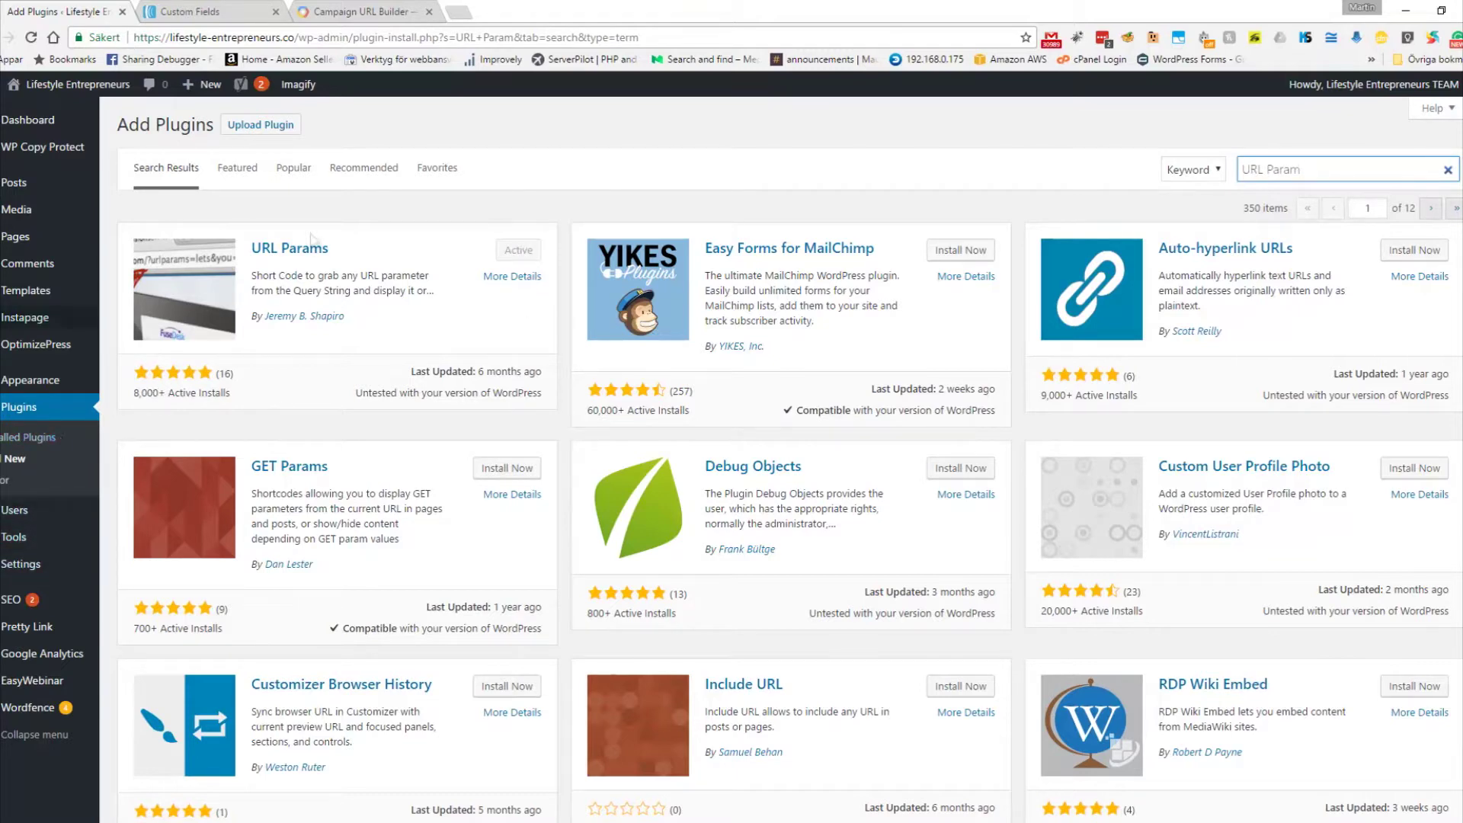
{"action": "left_click", "coordinate": [284, 248]}
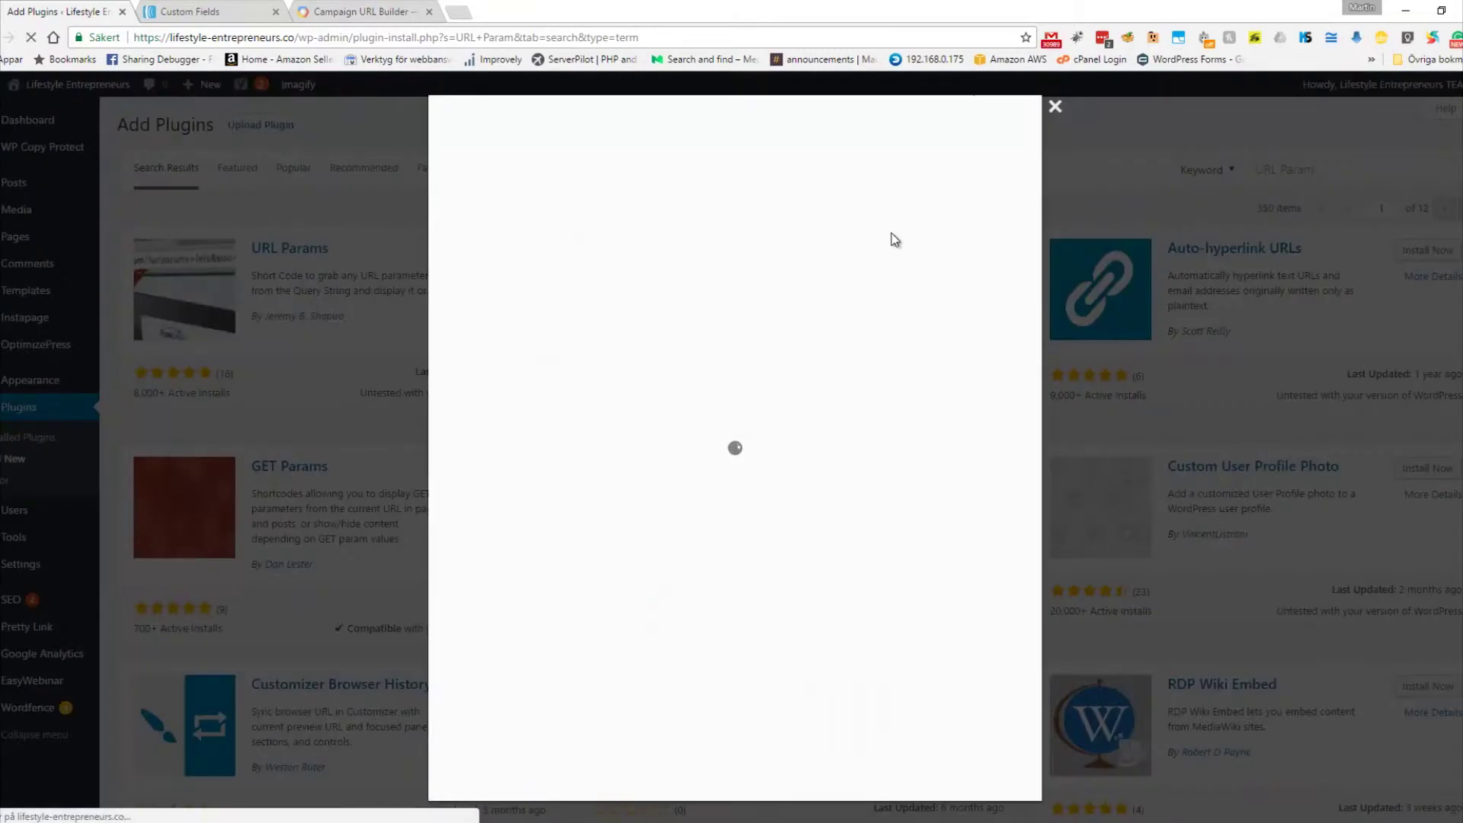
{"action": "scroll", "coordinate": [653, 479], "scroll_direction": "down", "scroll_amount": 3}
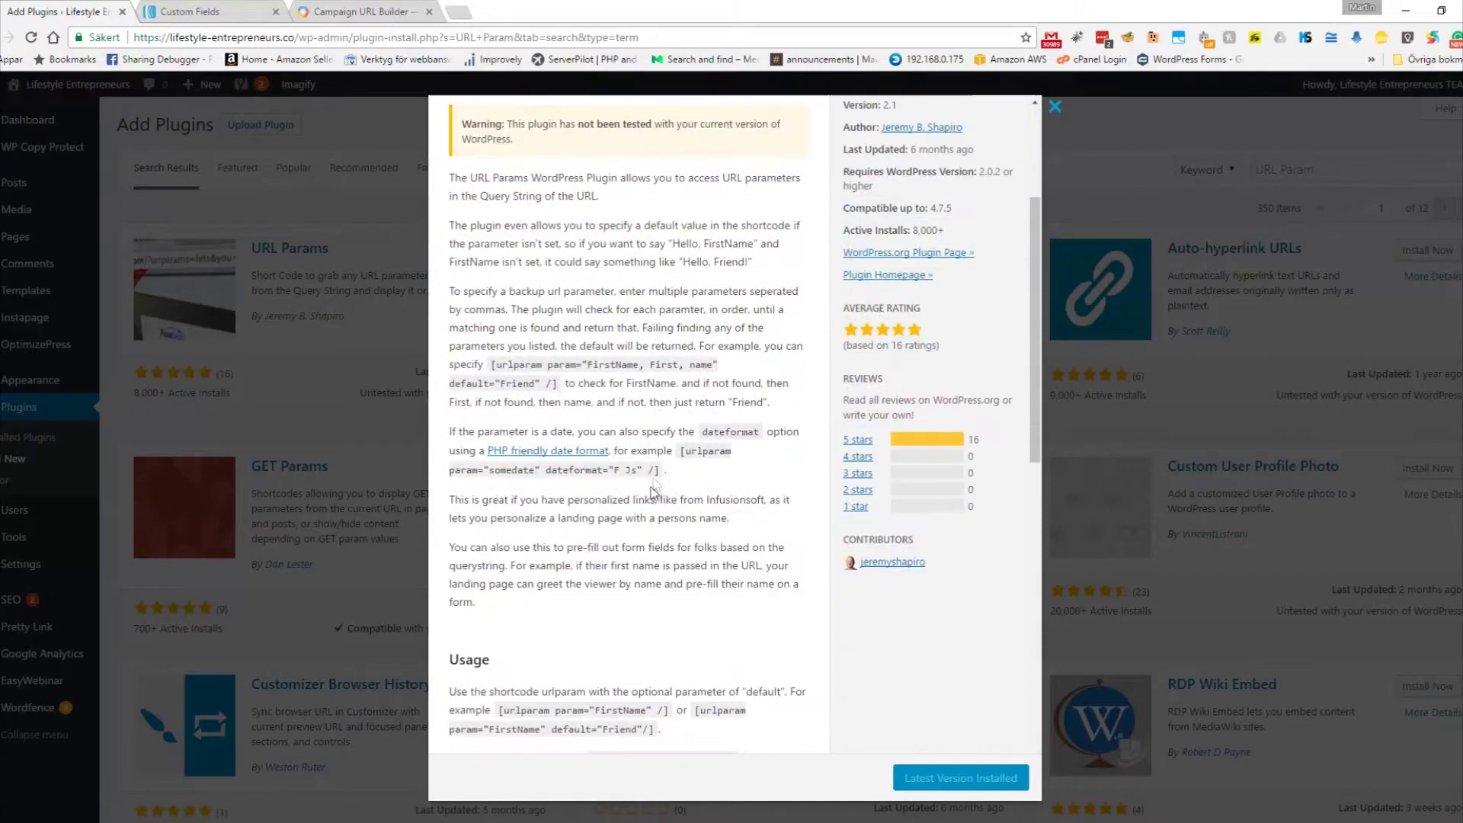
{"action": "scroll", "coordinate": [653, 485], "scroll_direction": "down", "scroll_amount": 2}
{"action": "scroll", "coordinate": [652, 488], "scroll_direction": "up", "scroll_amount": 4}
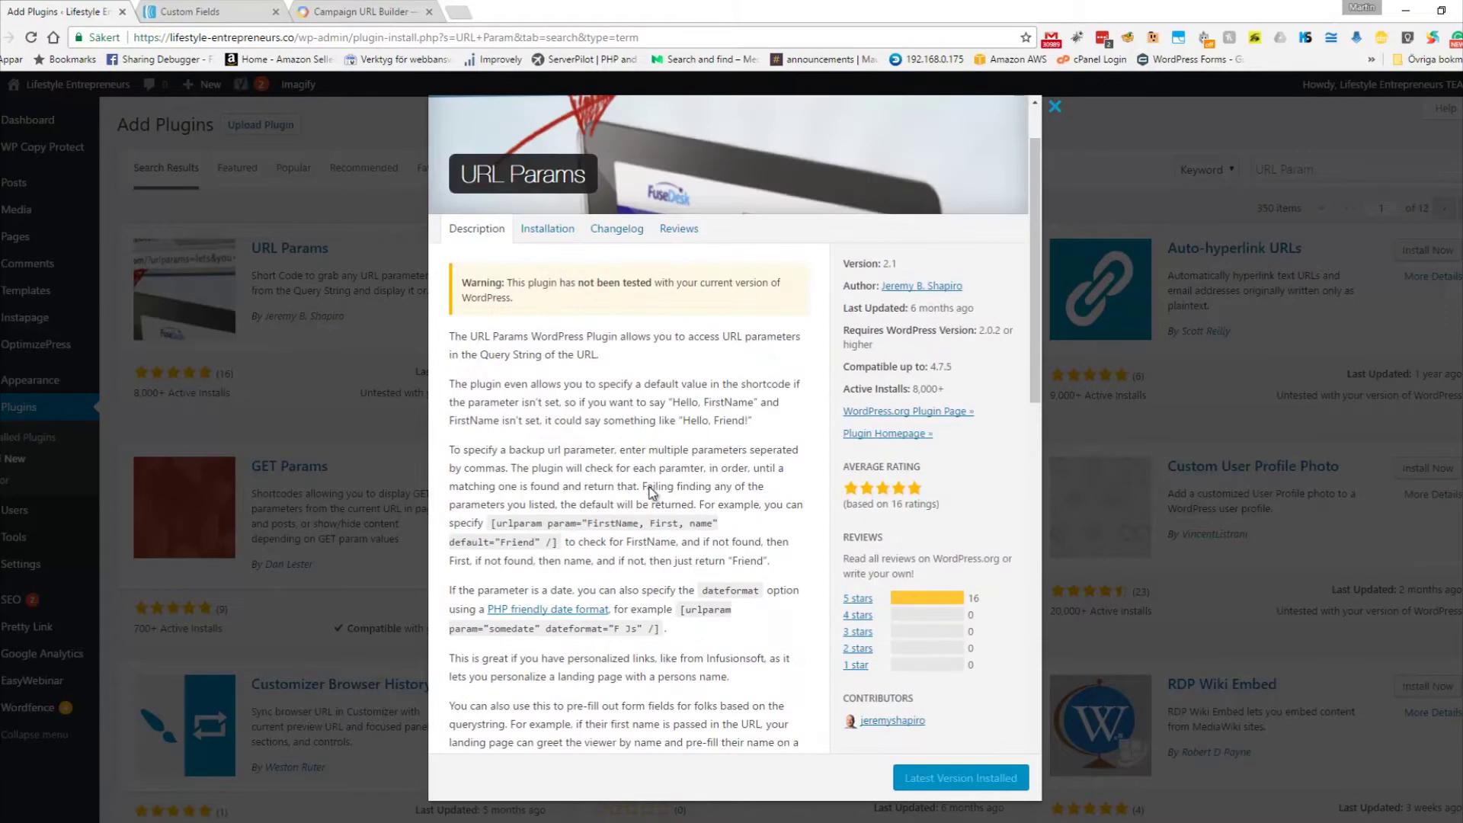
{"action": "left_click", "coordinate": [1056, 108]}
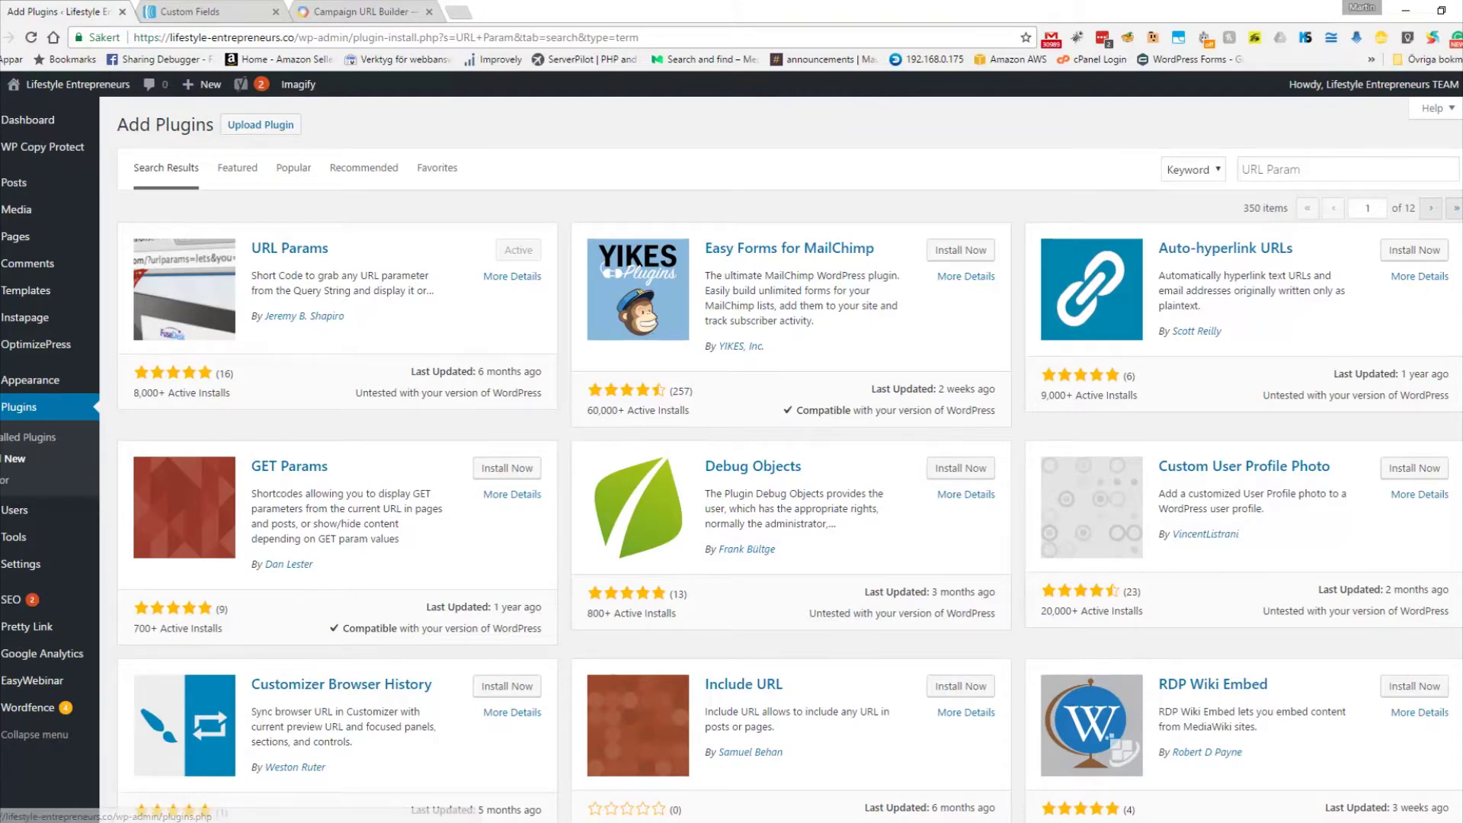
{"action": "key", "text": "ctrl+Tab"}
Step: Create a new AWeber sign-up form and delete its 'Powered by' footer row
{"action": "left_click", "coordinate": [812, 187]}
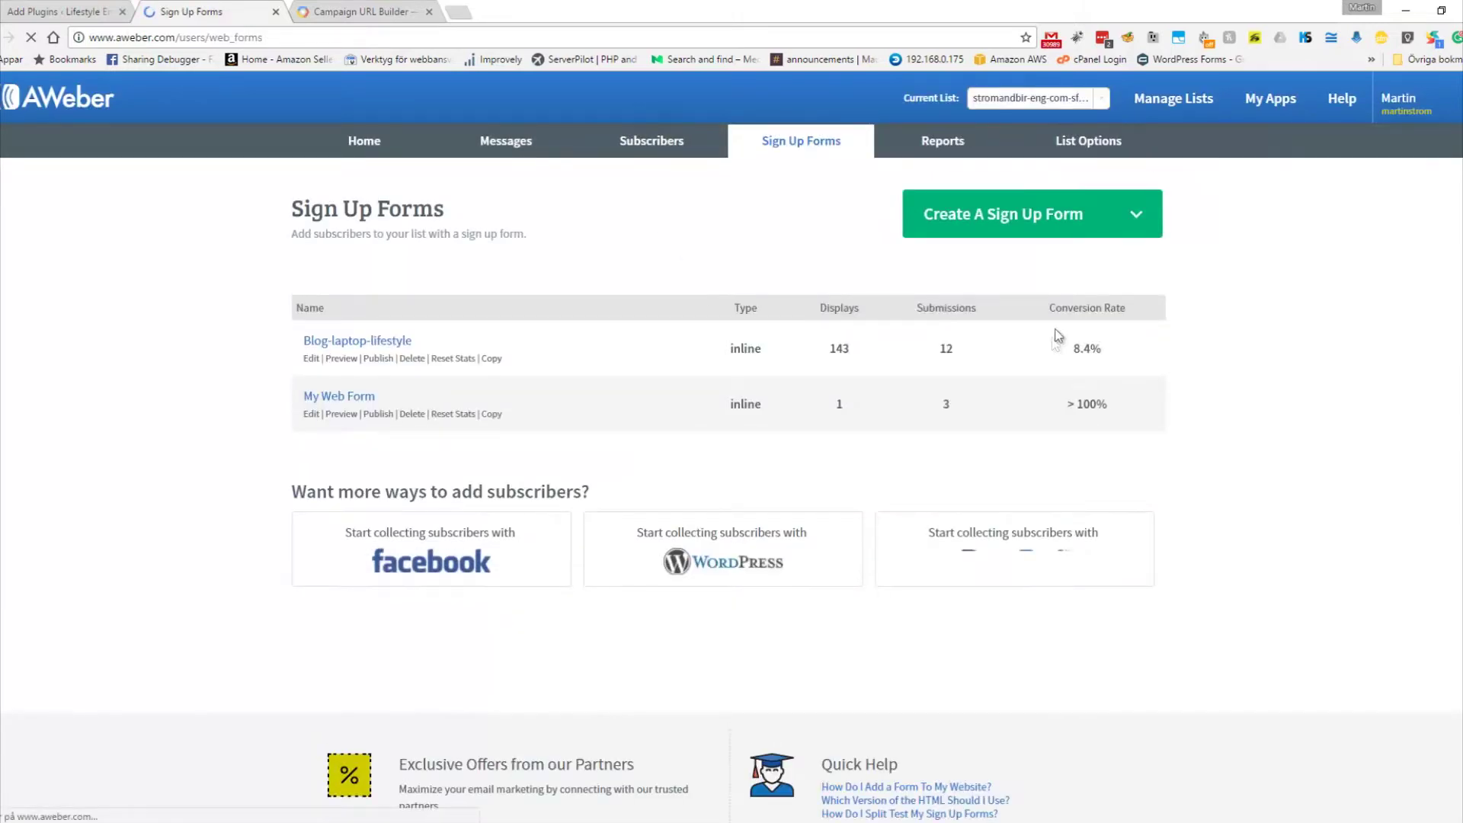
{"action": "left_click", "coordinate": [1134, 247]}
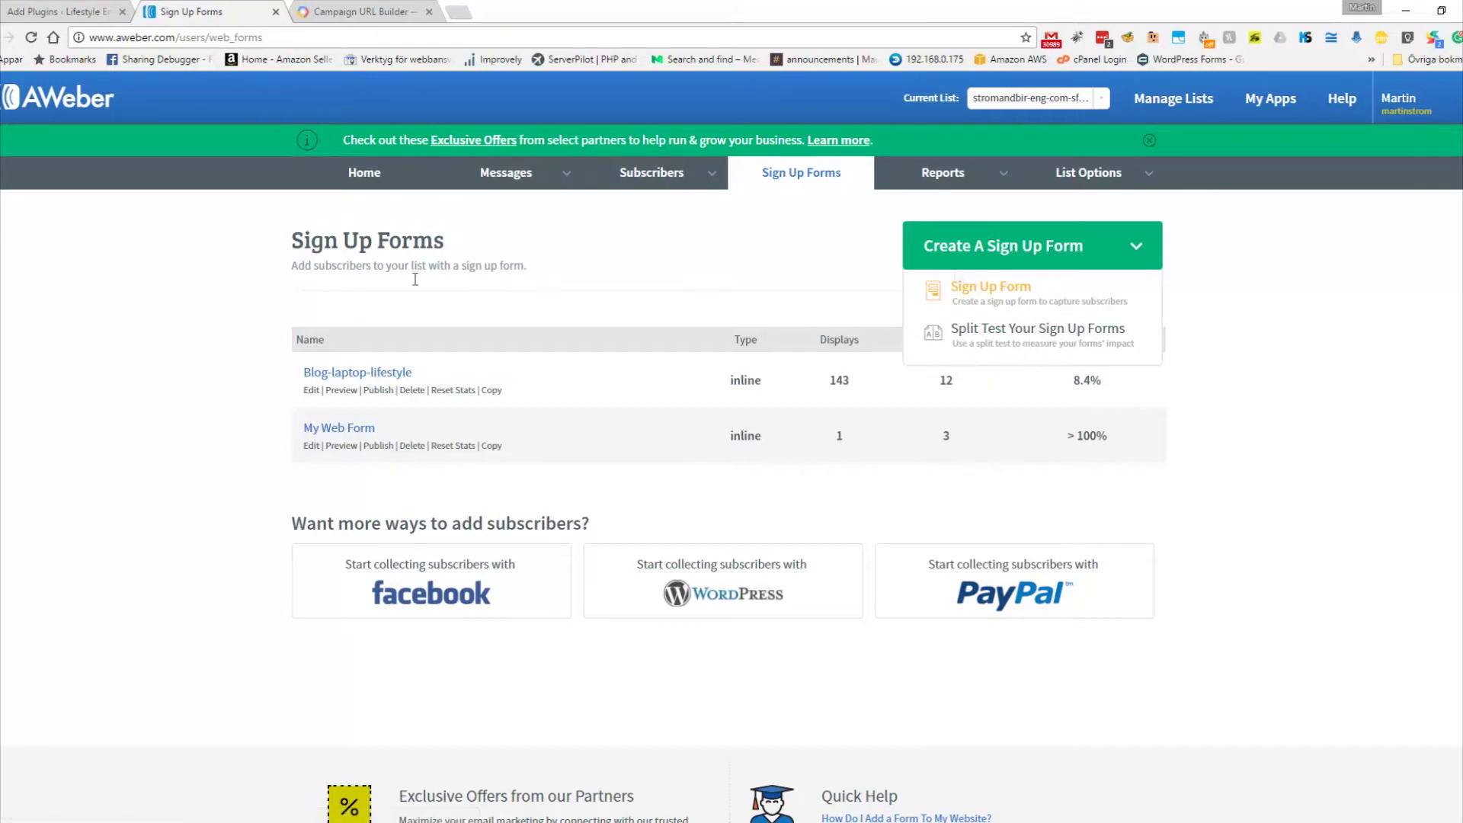
{"action": "left_click", "coordinate": [973, 299]}
{"action": "scroll", "coordinate": [210, 390], "scroll_direction": "down", "scroll_amount": 3}
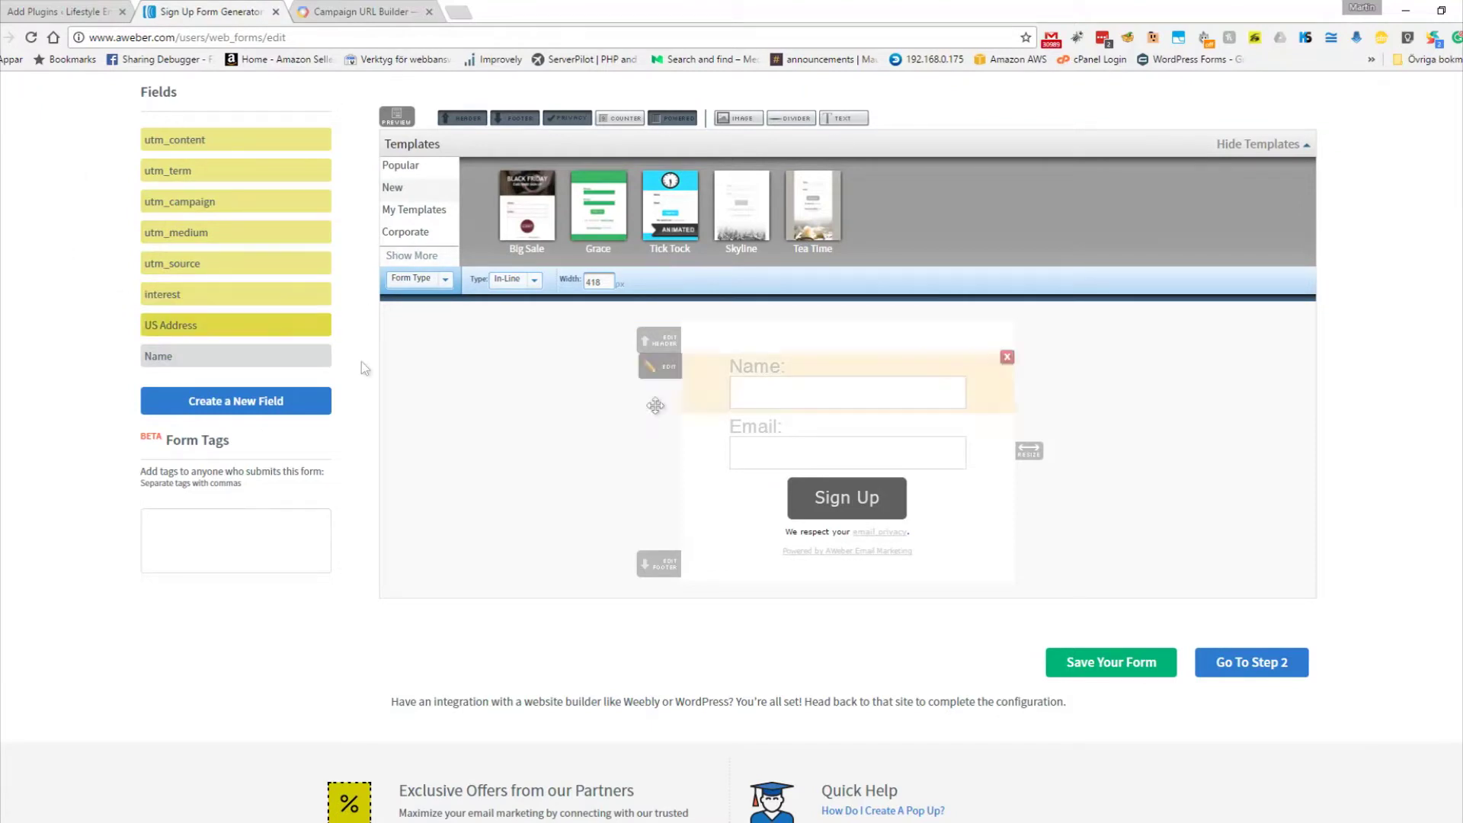
{"action": "mouse_move", "coordinate": [717, 436]}
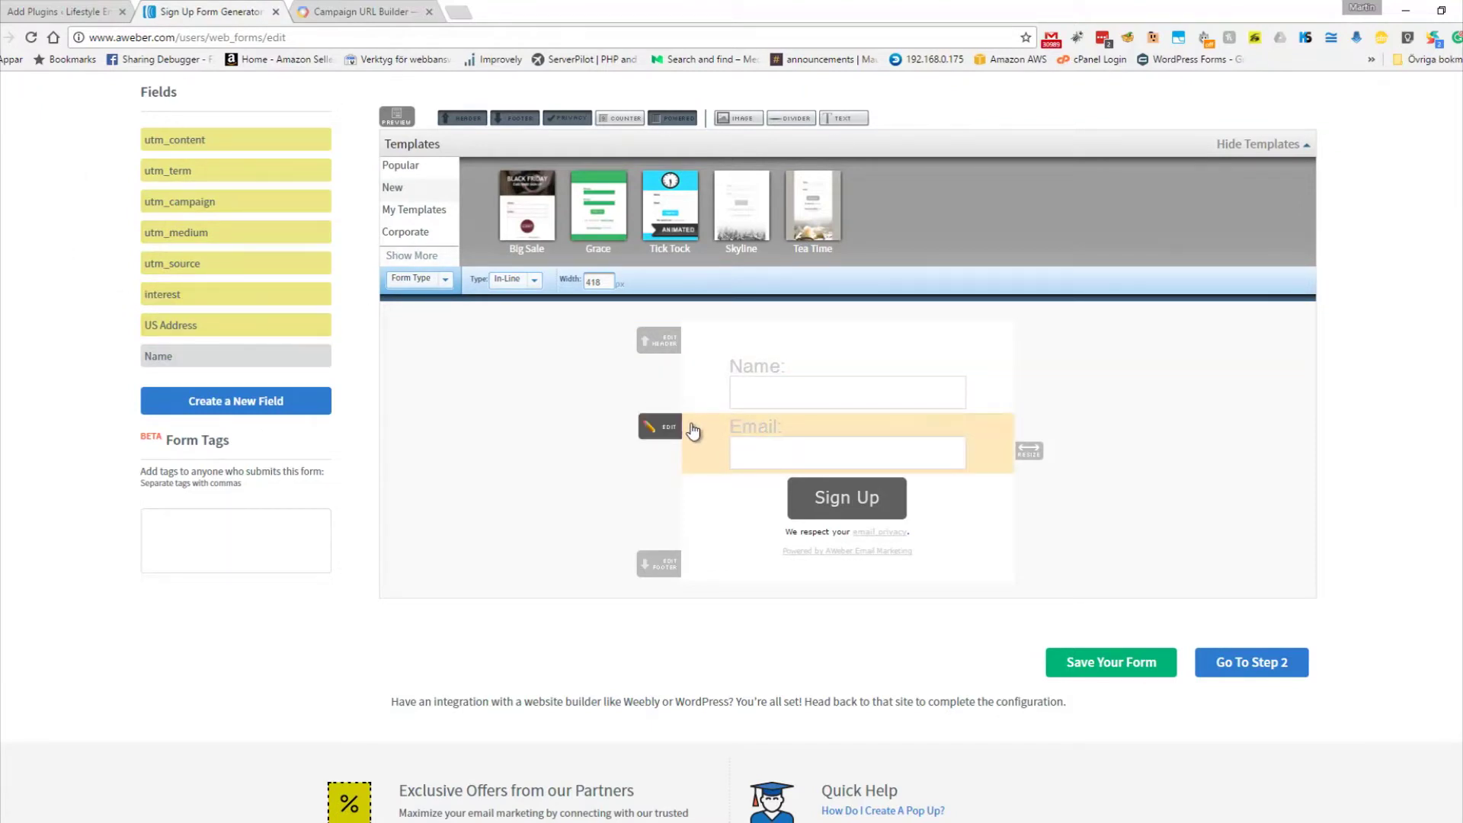
{"action": "mouse_move", "coordinate": [924, 555]}
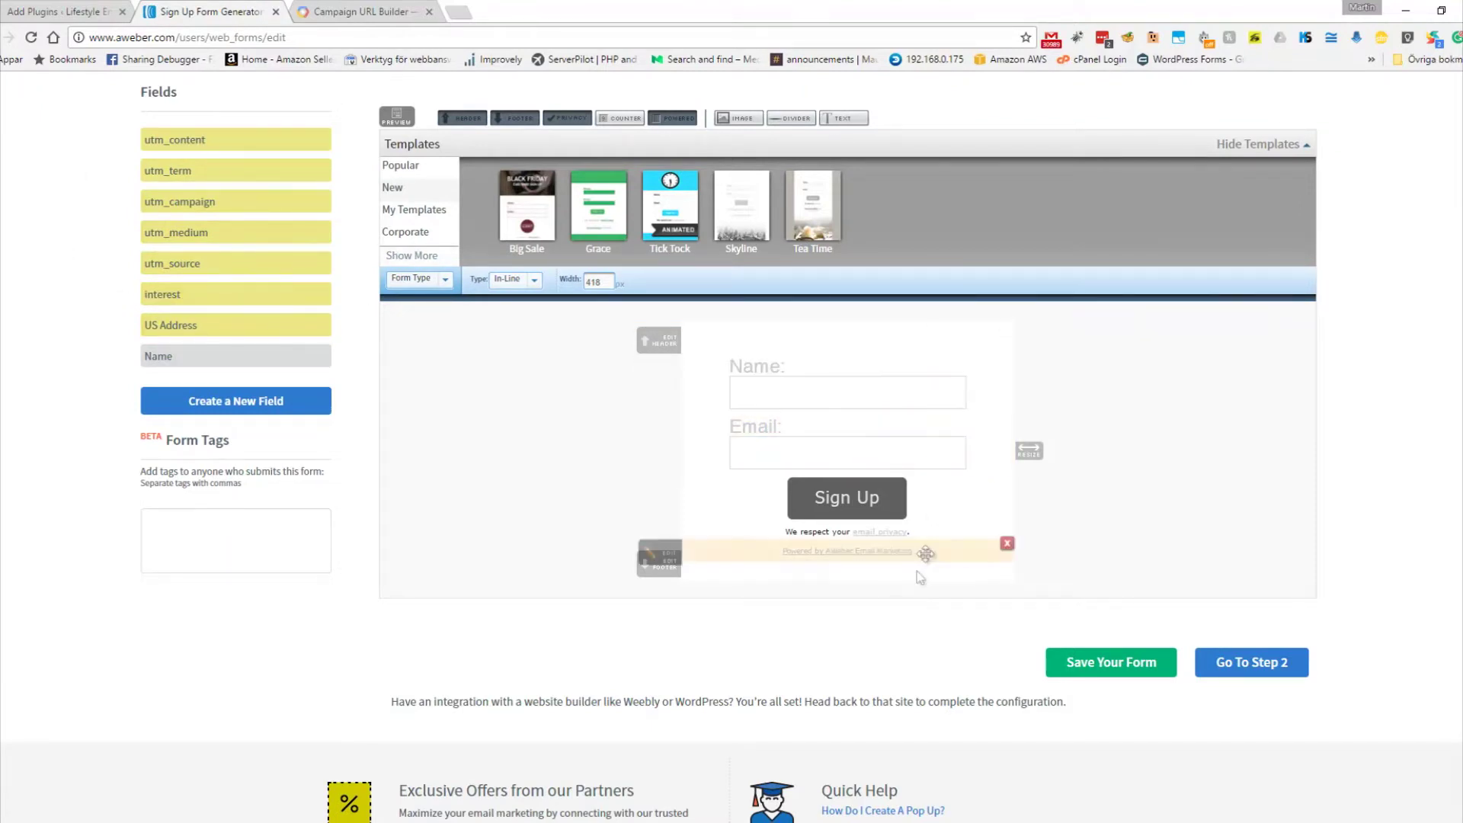
{"action": "left_click", "coordinate": [1005, 546]}
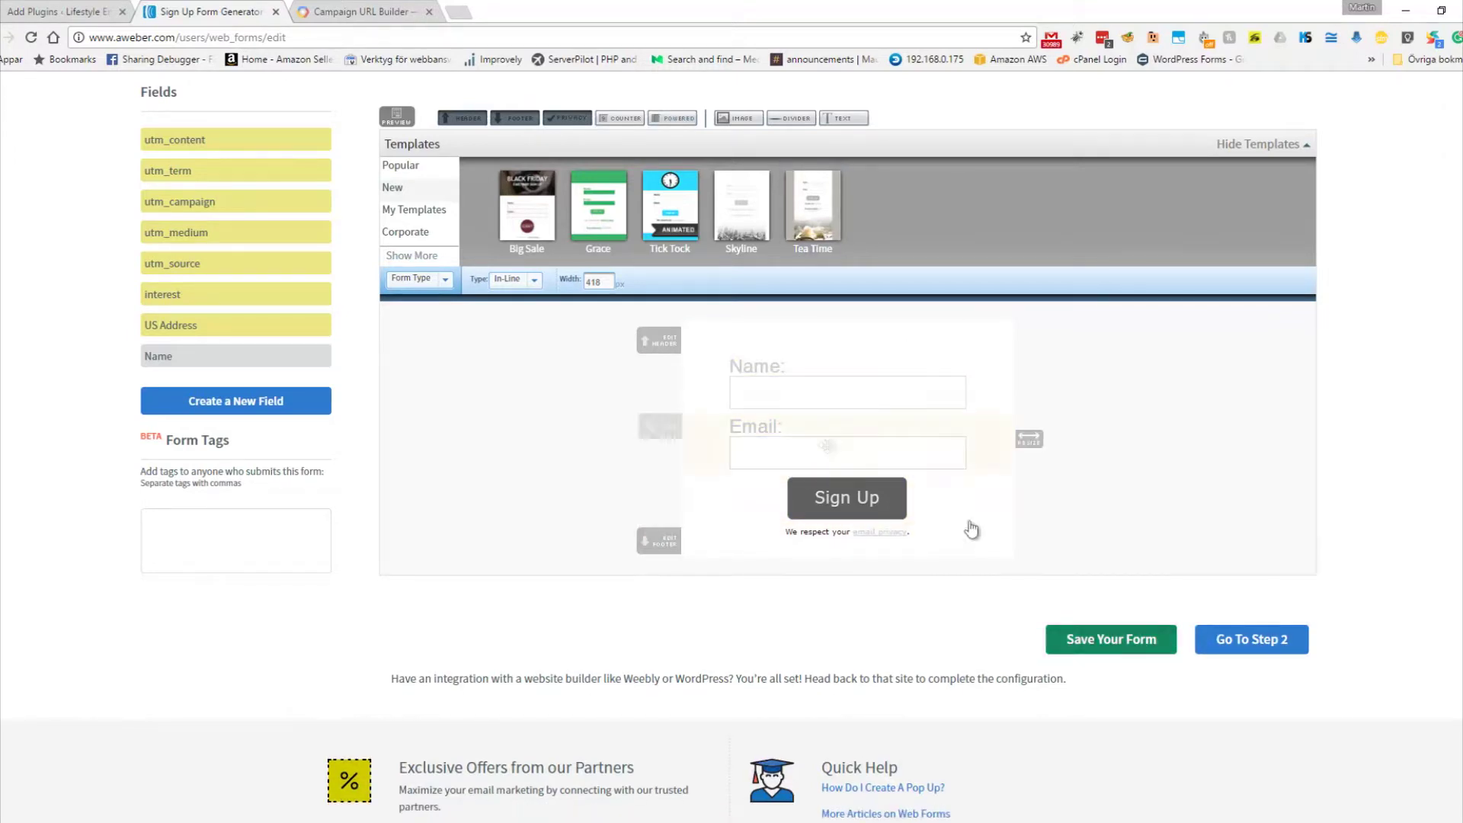
Step: Keep the Basic Version thank-you page in the form settings and continue to publishing
{"action": "left_click", "coordinate": [1259, 646]}
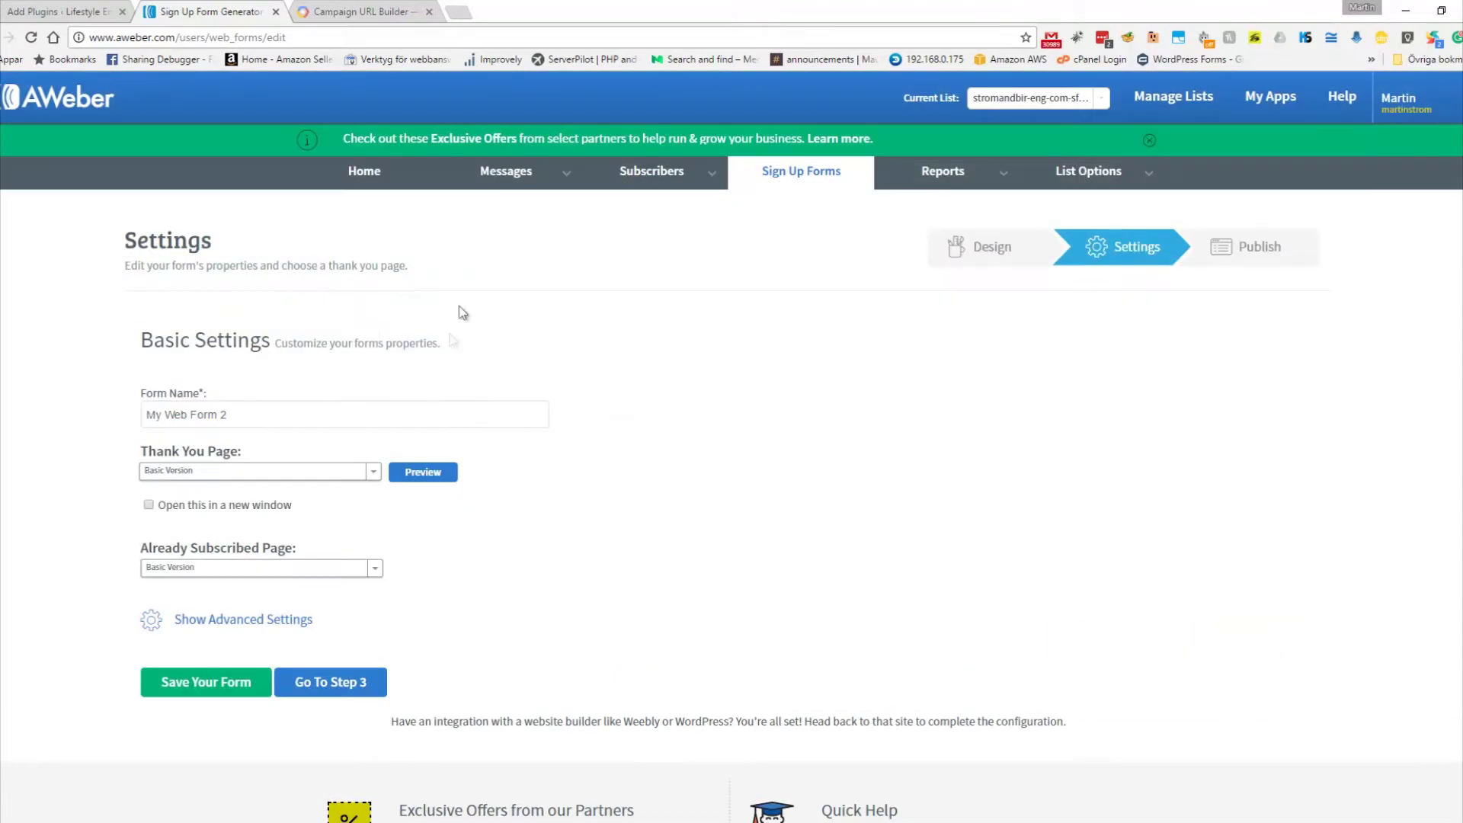
{"action": "left_click", "coordinate": [254, 470]}
{"action": "left_click", "coordinate": [236, 479]}
{"action": "left_click", "coordinate": [356, 698]}
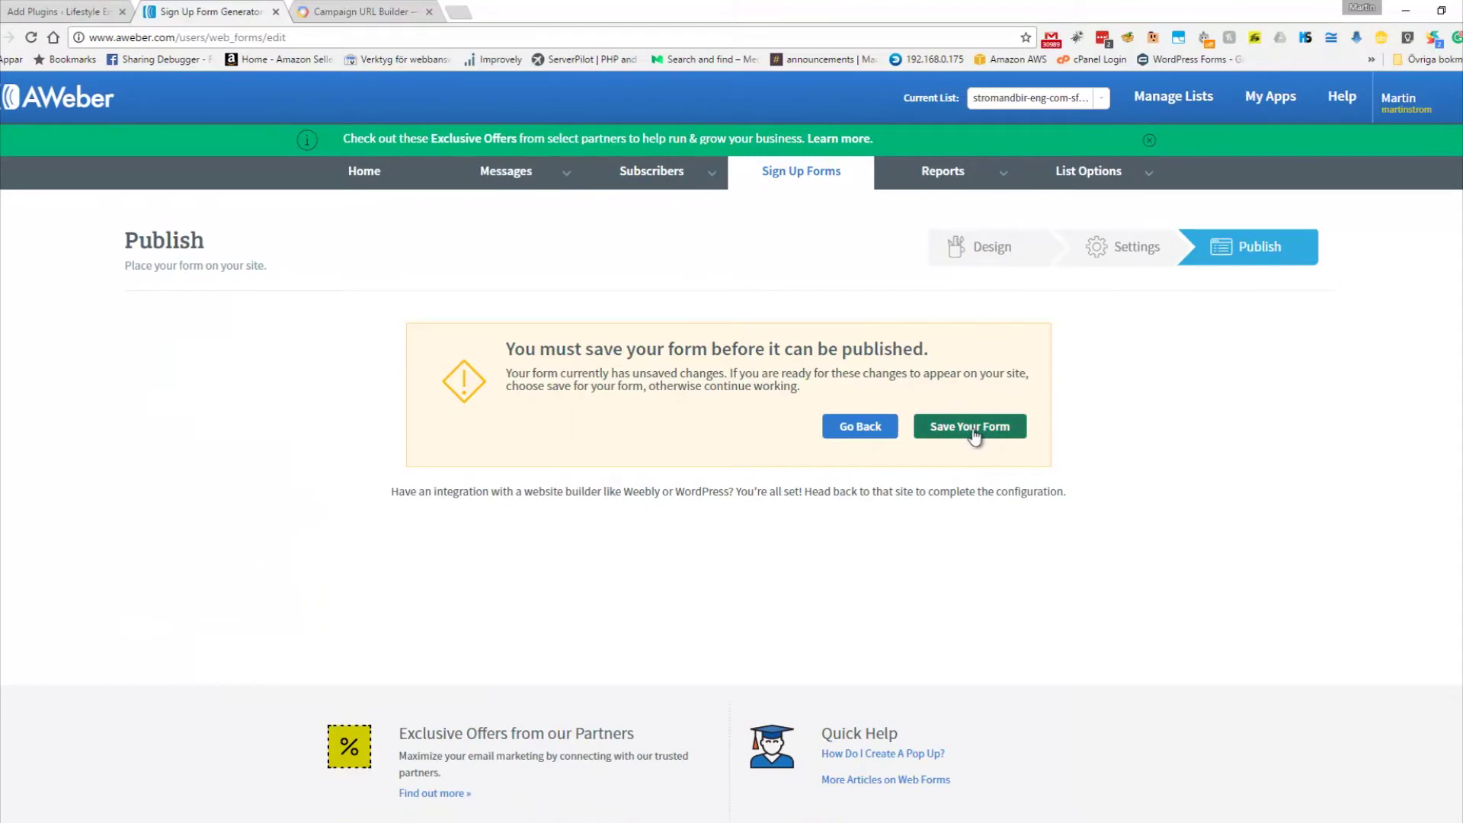
Step: Save the form, choose self-install, and select its Raw HTML Version code
{"action": "left_click", "coordinate": [972, 431]}
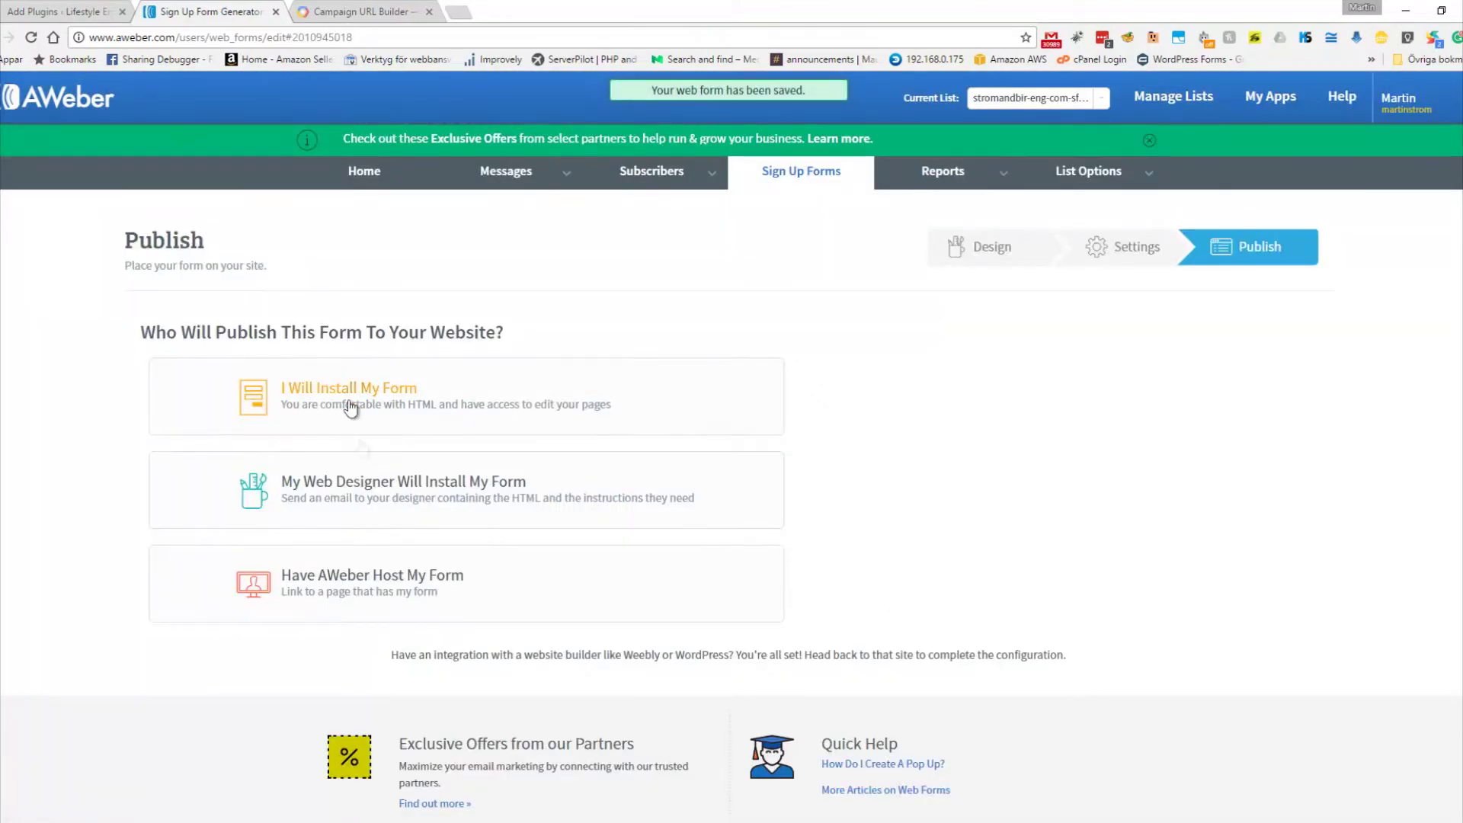
{"action": "left_click", "coordinate": [553, 421]}
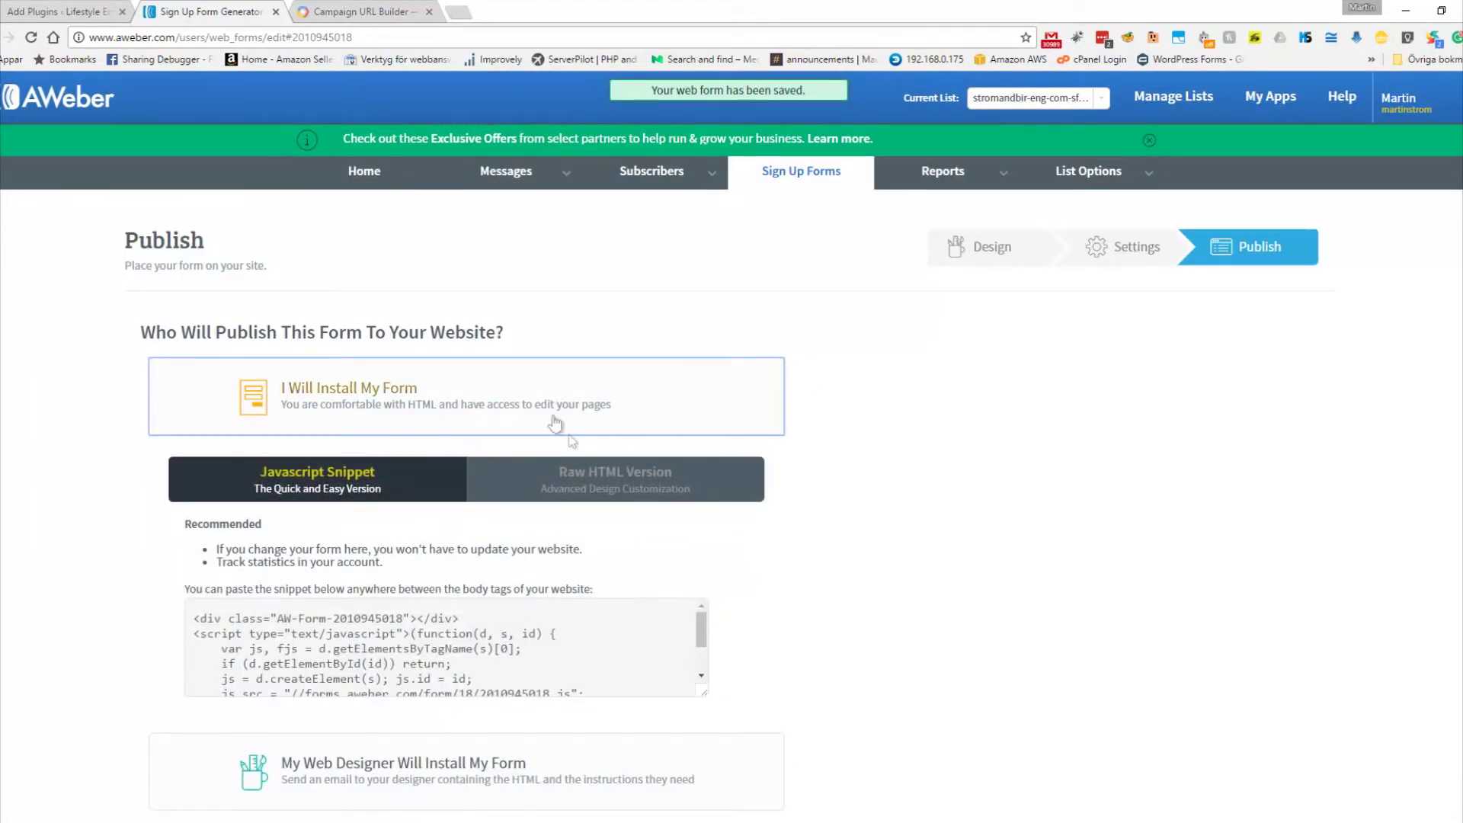
{"action": "left_click", "coordinate": [602, 478]}
{"action": "left_click", "coordinate": [483, 686]}
{"action": "right_click", "coordinate": [480, 680]}
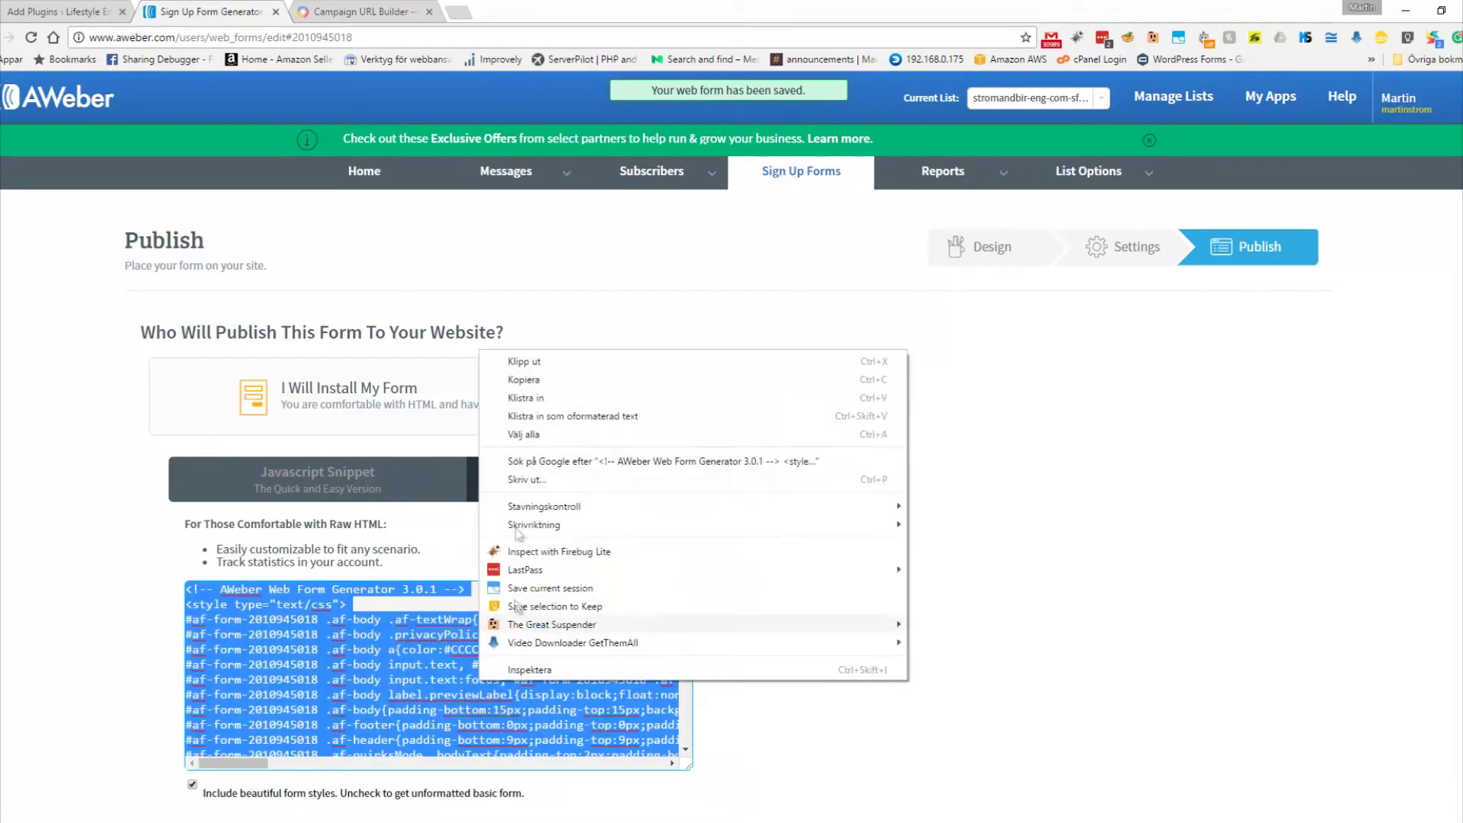
Step: Copy the selected raw HTML form code into a new Notepad document
{"action": "left_click", "coordinate": [548, 380]}
{"action": "key", "text": "alt+Tab"}
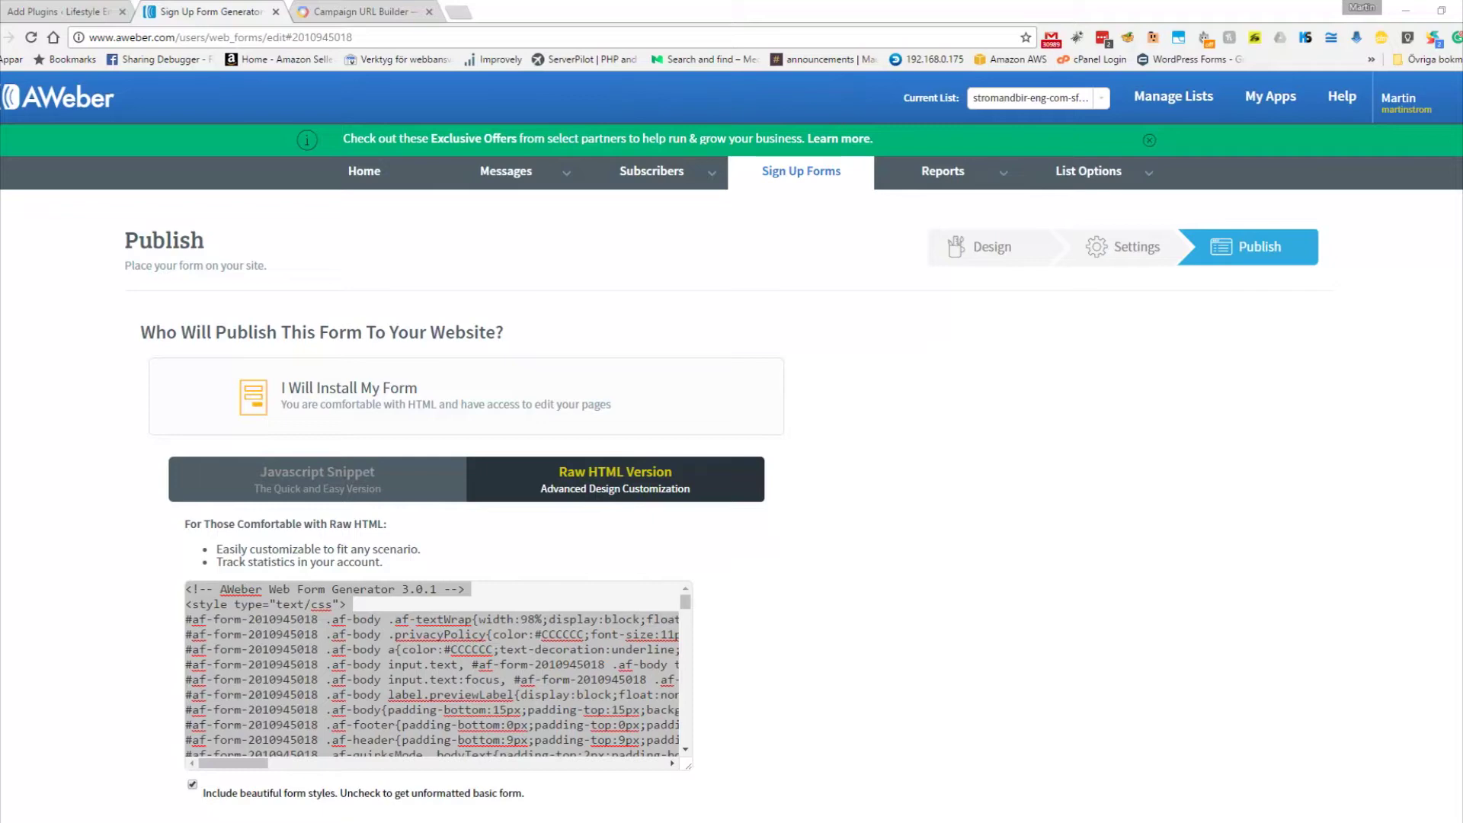
{"action": "key", "text": "ctrl+v"}
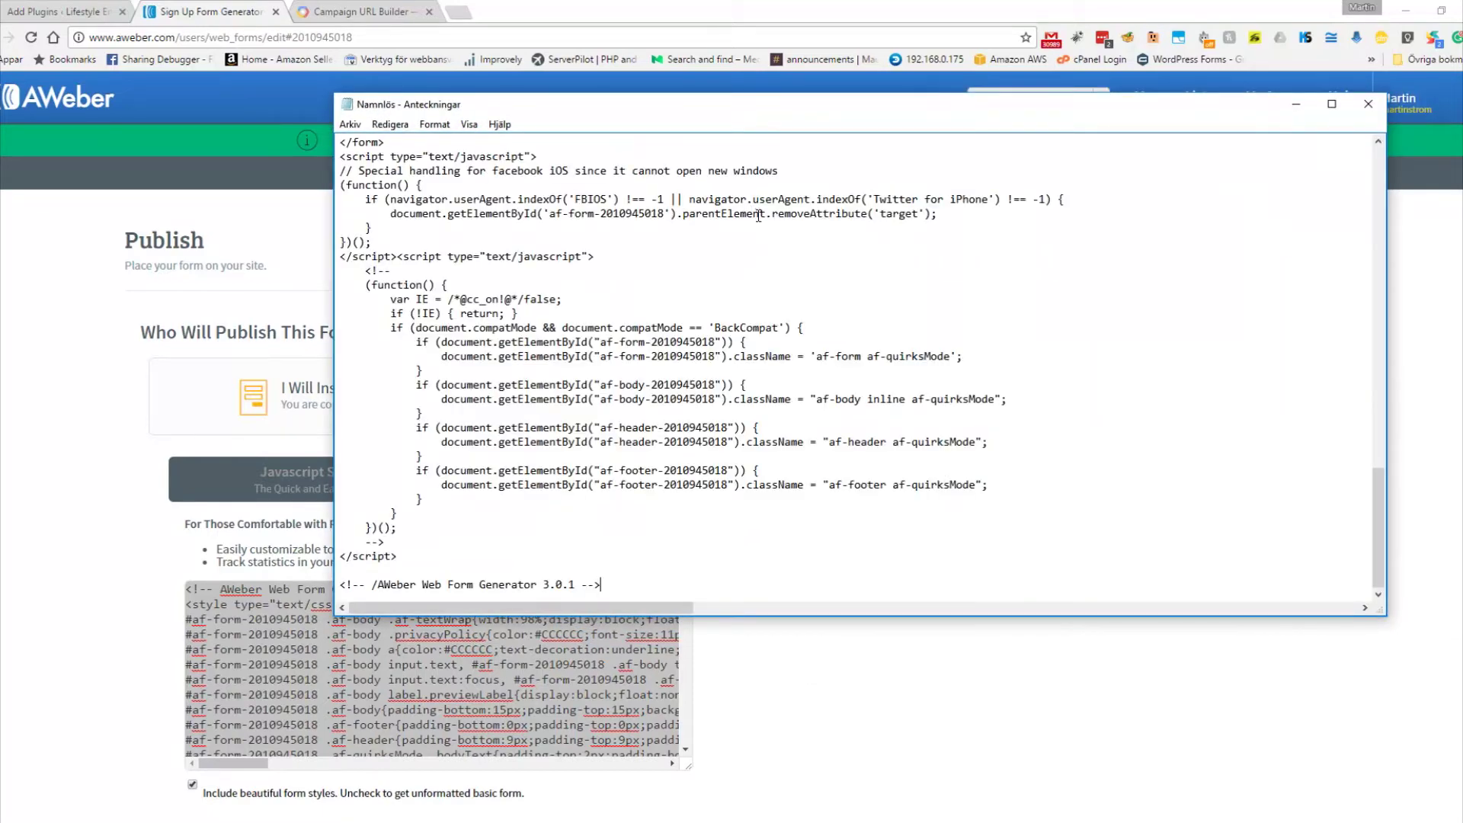
{"action": "scroll", "coordinate": [541, 525], "scroll_direction": "up", "scroll_amount": 15}
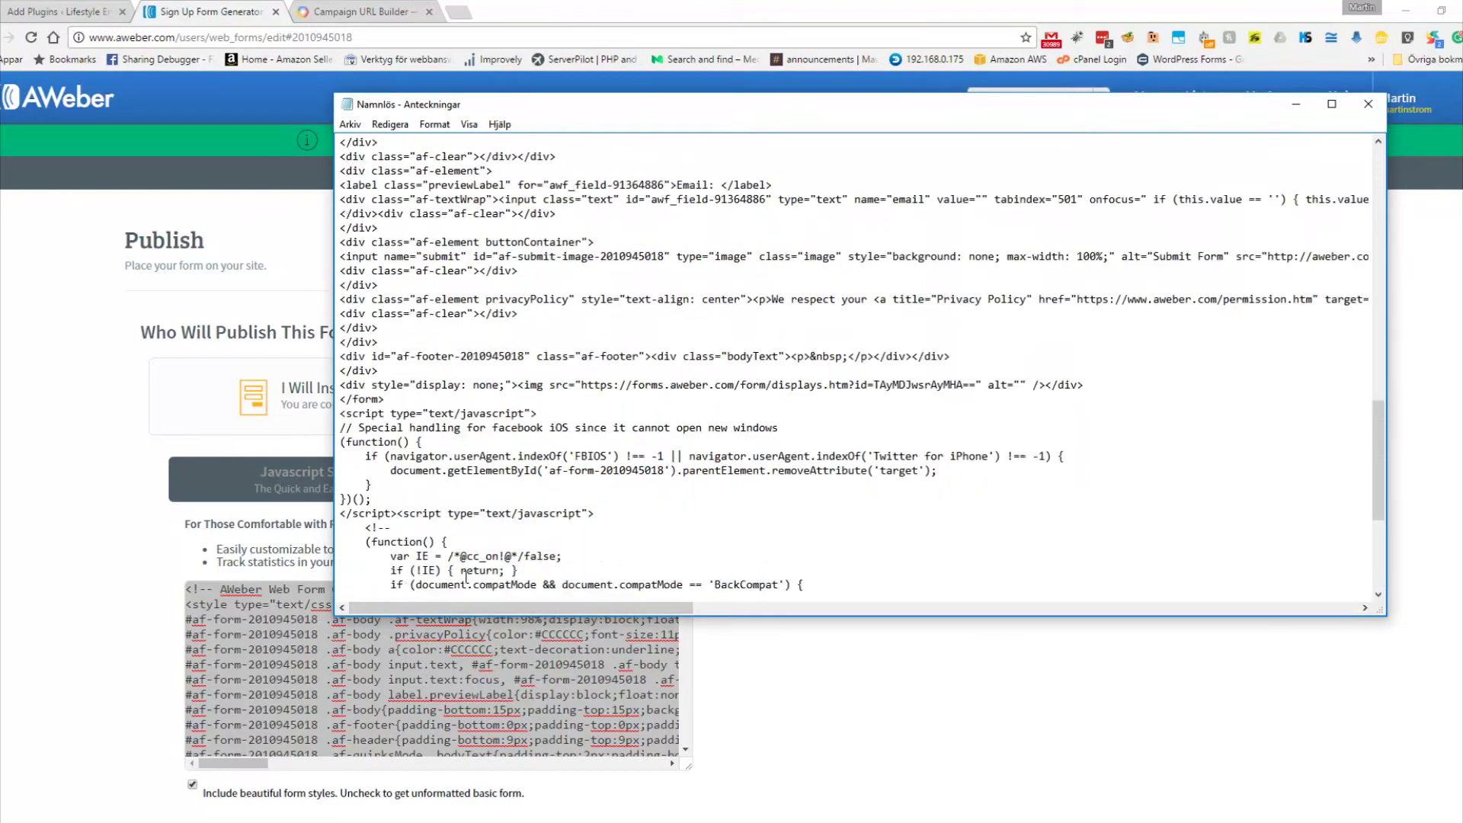
{"action": "scroll", "coordinate": [501, 489], "scroll_direction": "up", "scroll_amount": 7}
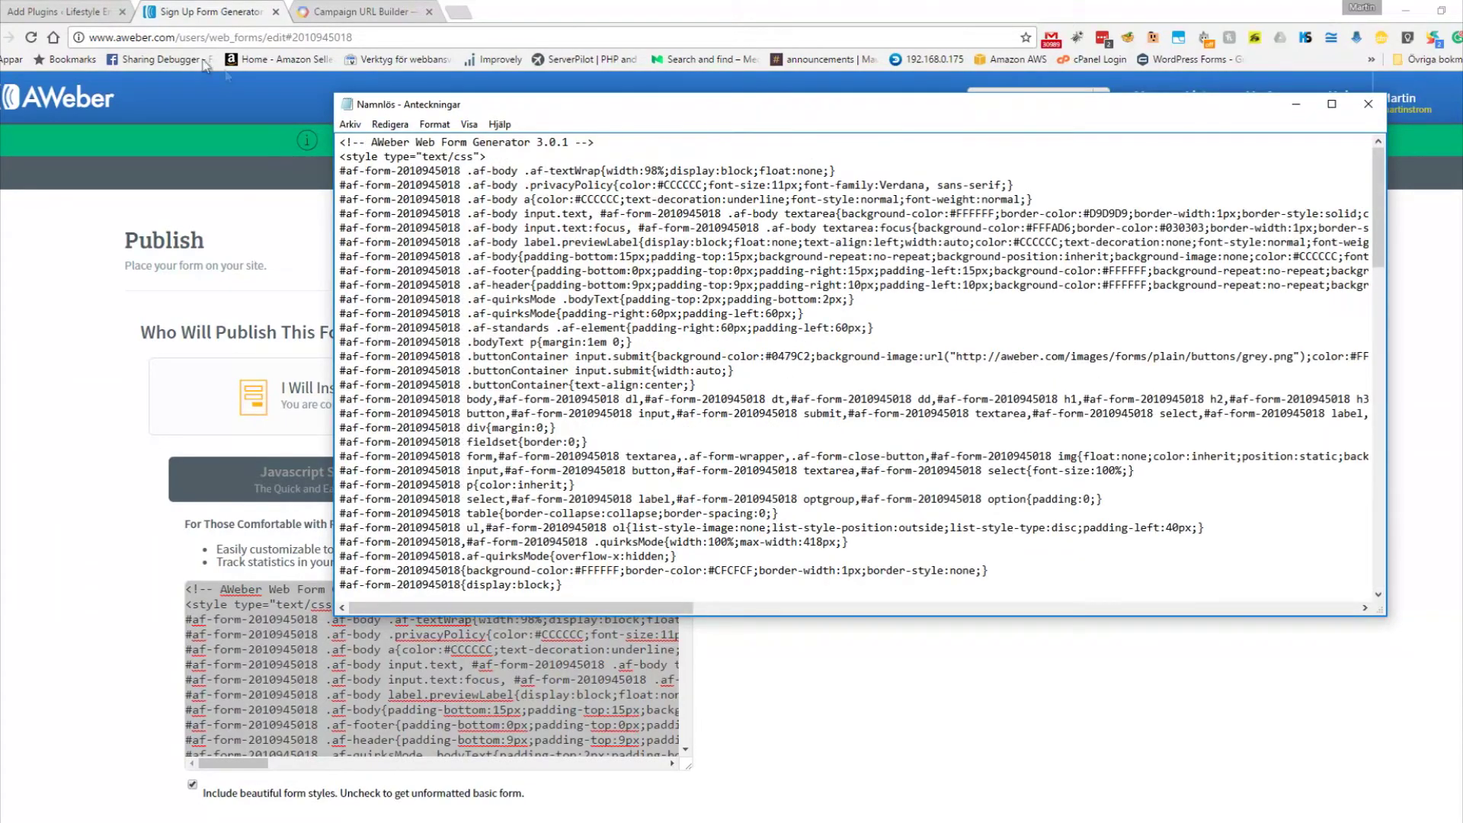
{"action": "scroll", "coordinate": [382, 450], "scroll_direction": "down", "scroll_amount": 5}
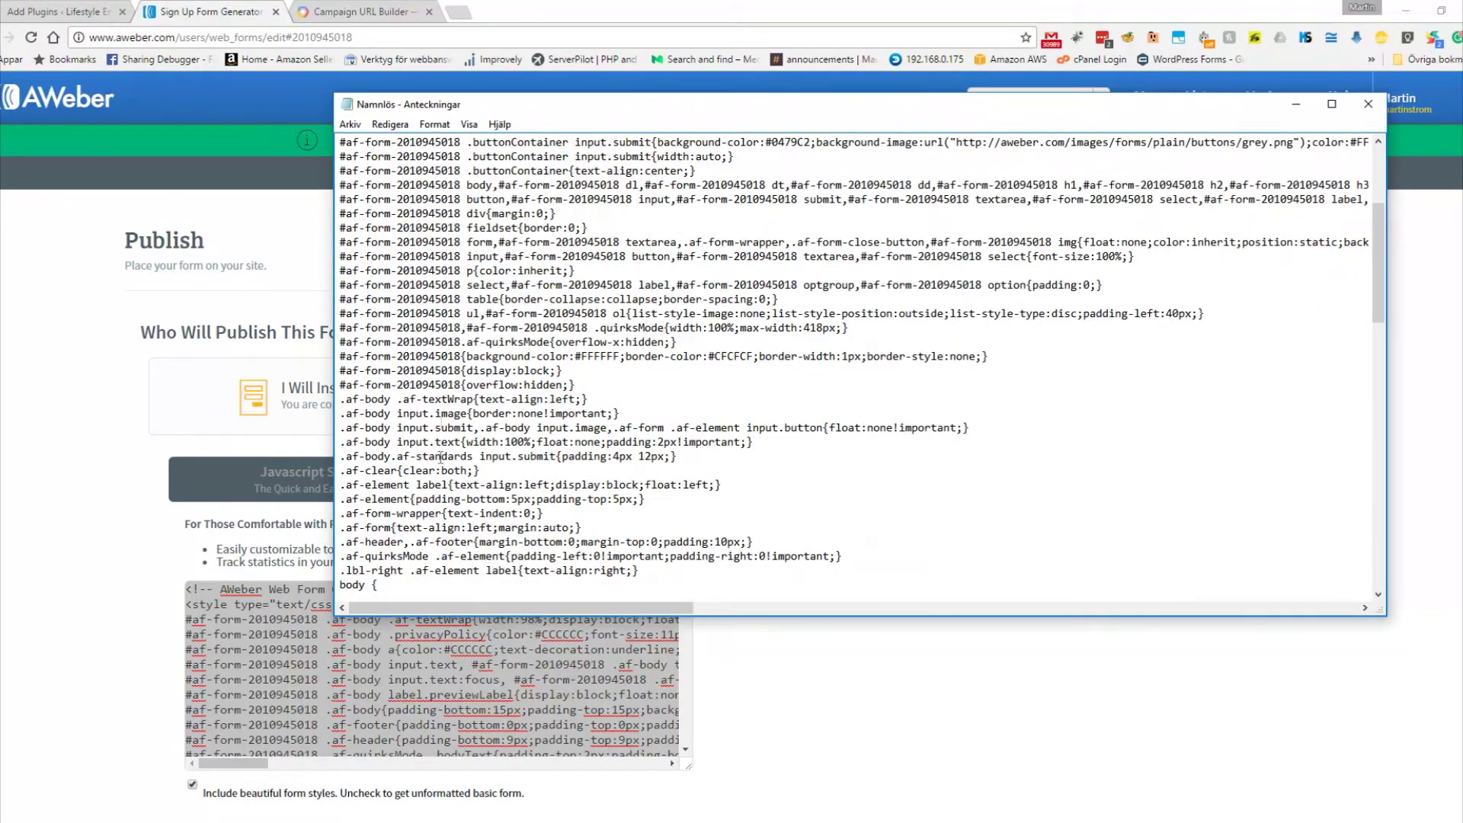
{"action": "scroll", "coordinate": [440, 457], "scroll_direction": "up", "scroll_amount": 5}
{"action": "left_click_drag", "start_coordinate": [343, 158], "coordinate": [523, 171]}
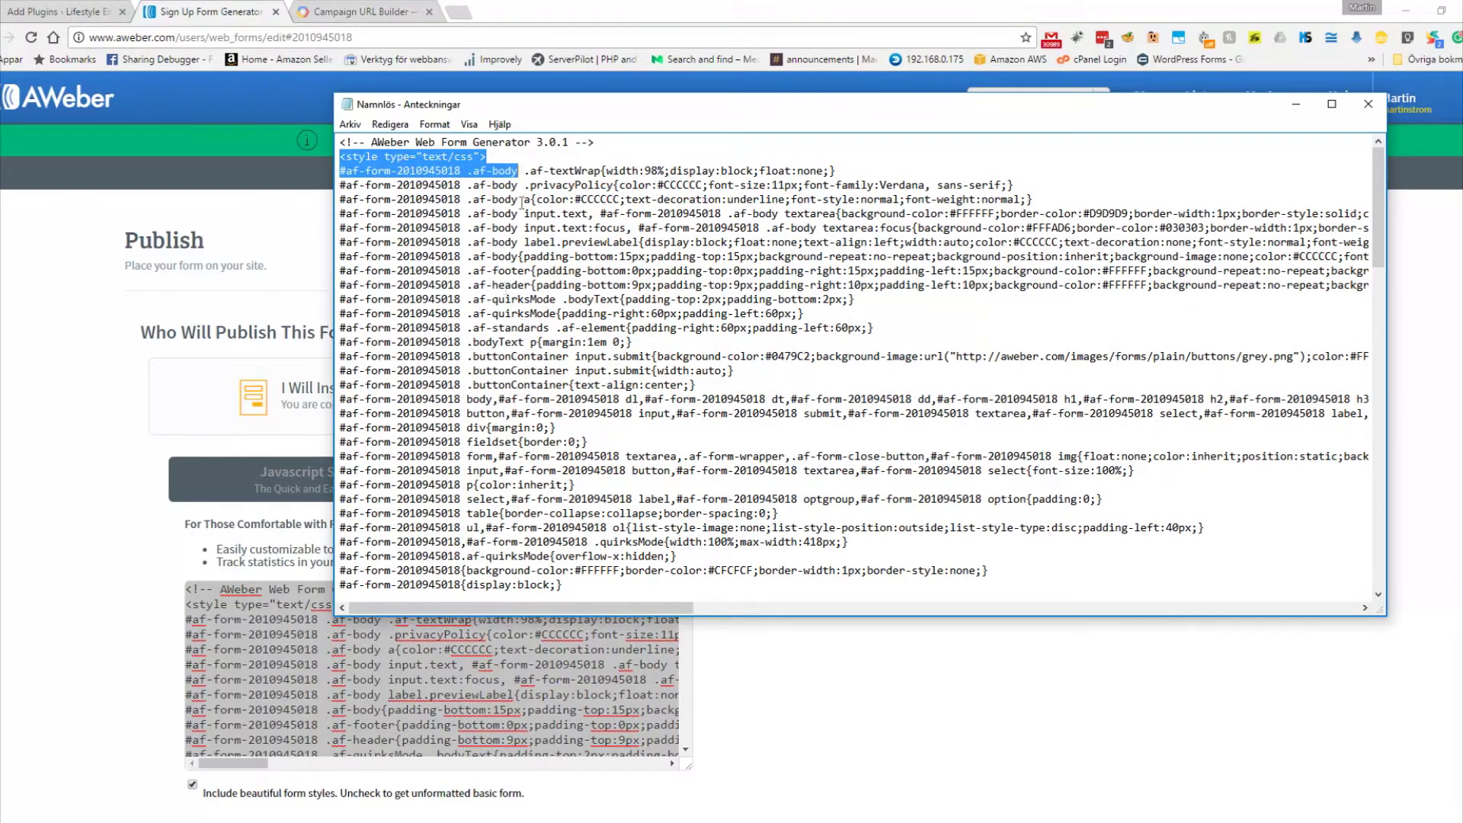
{"action": "scroll", "coordinate": [524, 175], "scroll_direction": "down", "scroll_amount": 6}
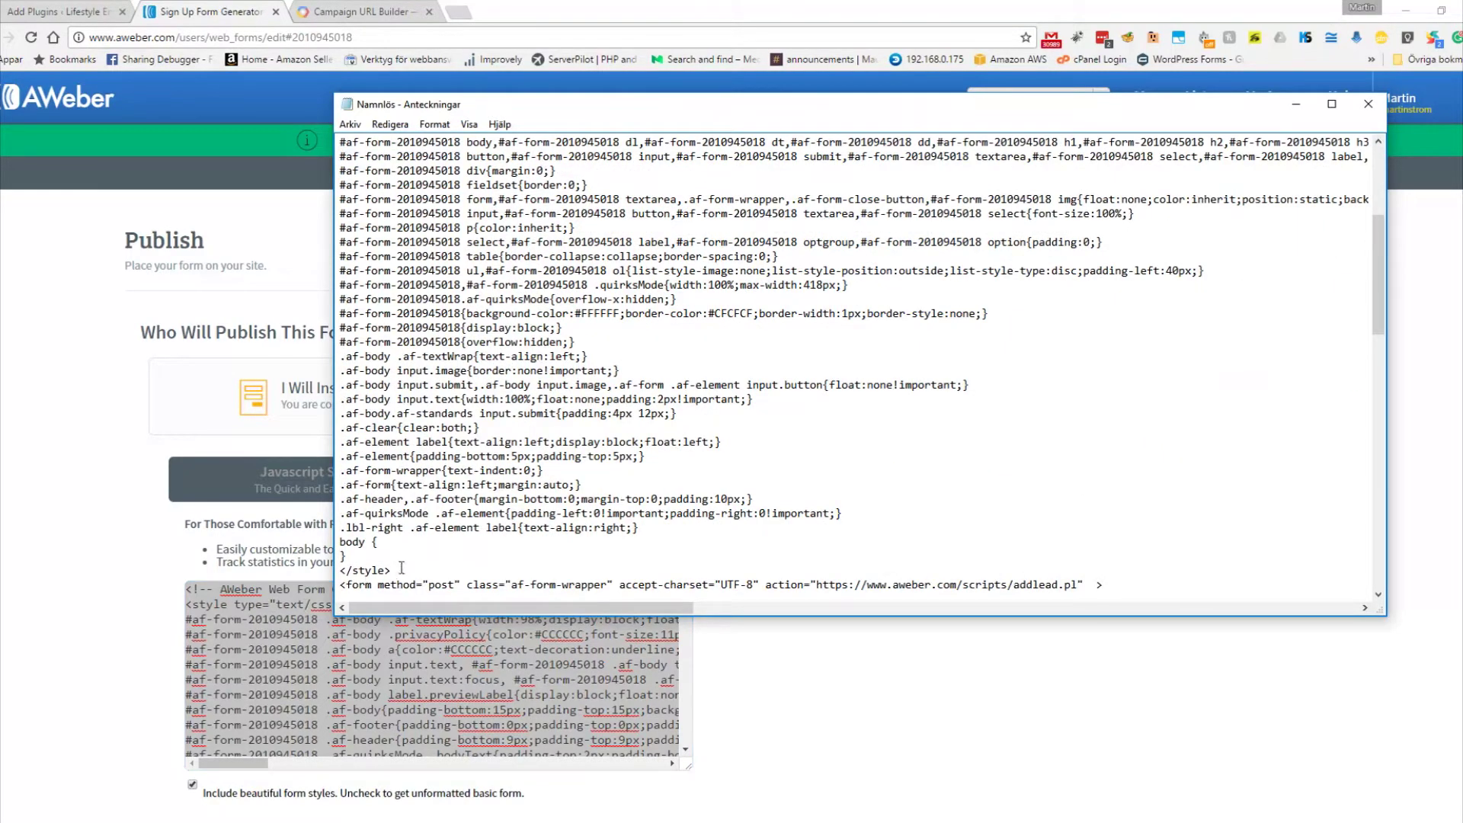
{"action": "left_click_drag", "start_coordinate": [400, 570], "coordinate": [340, 570]}
{"action": "scroll", "coordinate": [533, 453], "scroll_direction": "down", "scroll_amount": 10}
{"action": "scroll", "coordinate": [506, 401], "scroll_direction": "down", "scroll_amount": 3}
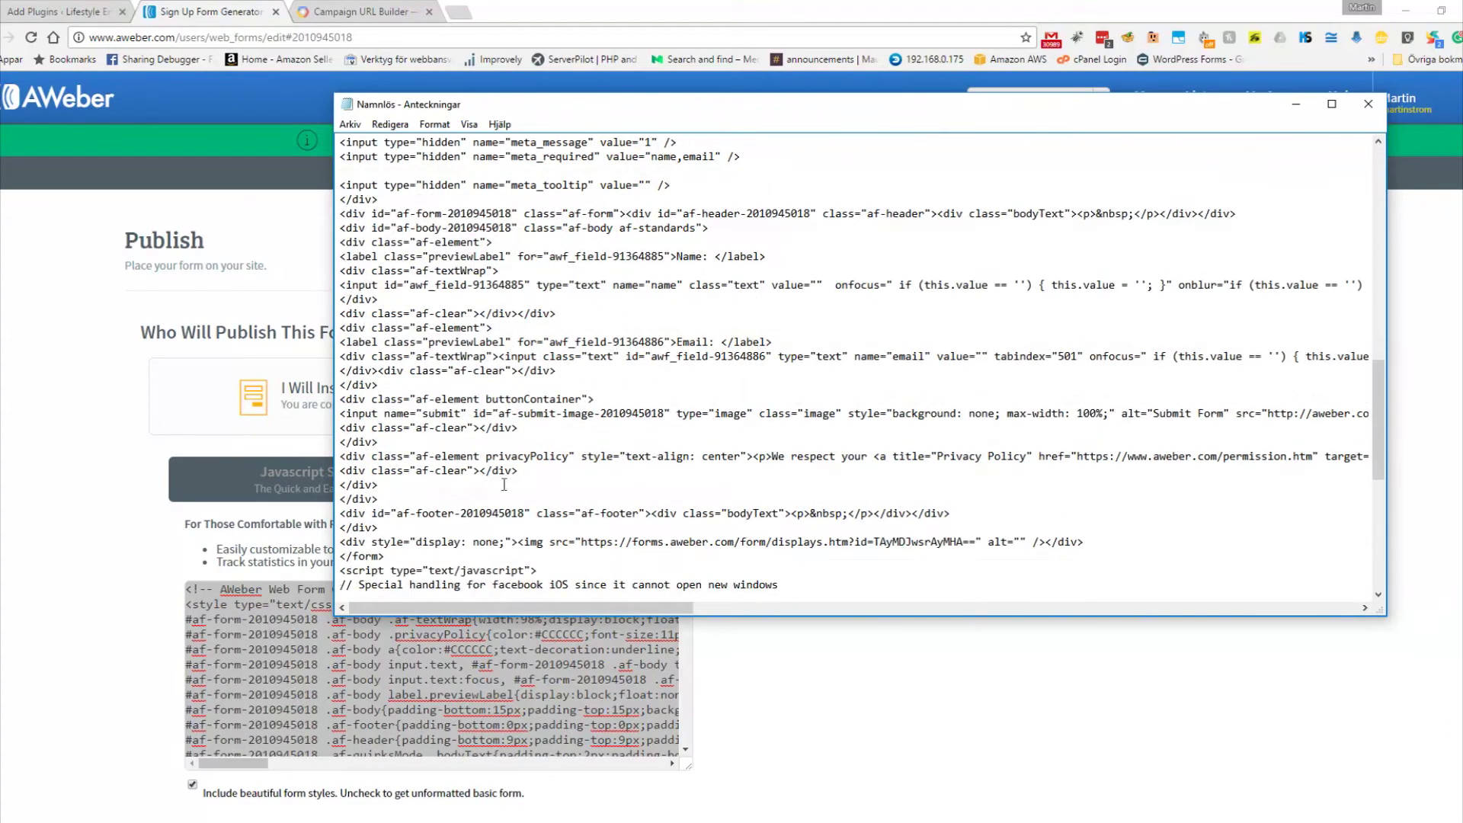
{"action": "scroll", "coordinate": [525, 480], "scroll_direction": "down", "scroll_amount": 3}
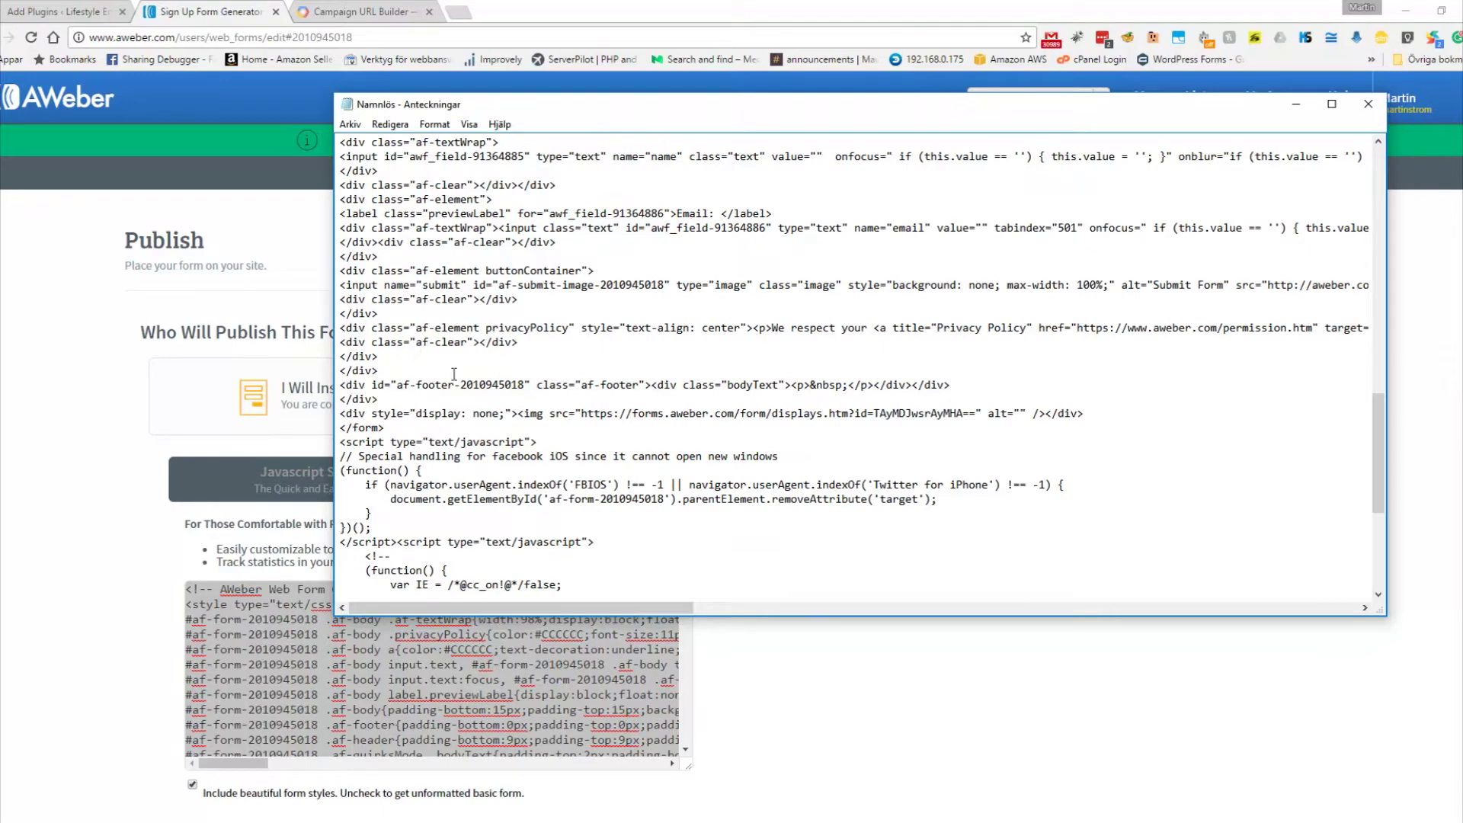
{"action": "scroll", "coordinate": [579, 381], "scroll_direction": "up", "scroll_amount": 1}
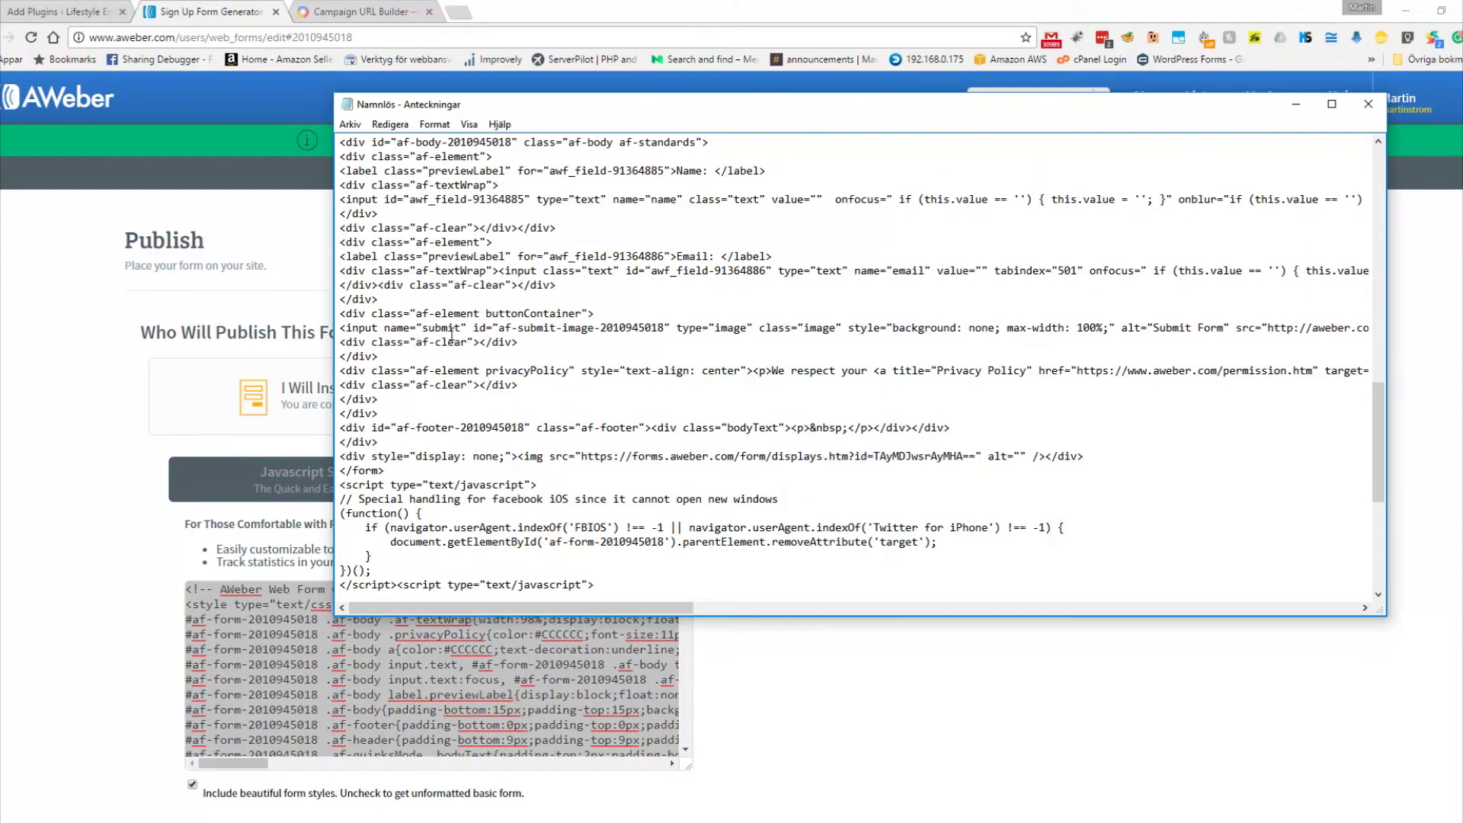
{"action": "scroll", "coordinate": [567, 378], "scroll_direction": "up", "scroll_amount": 2}
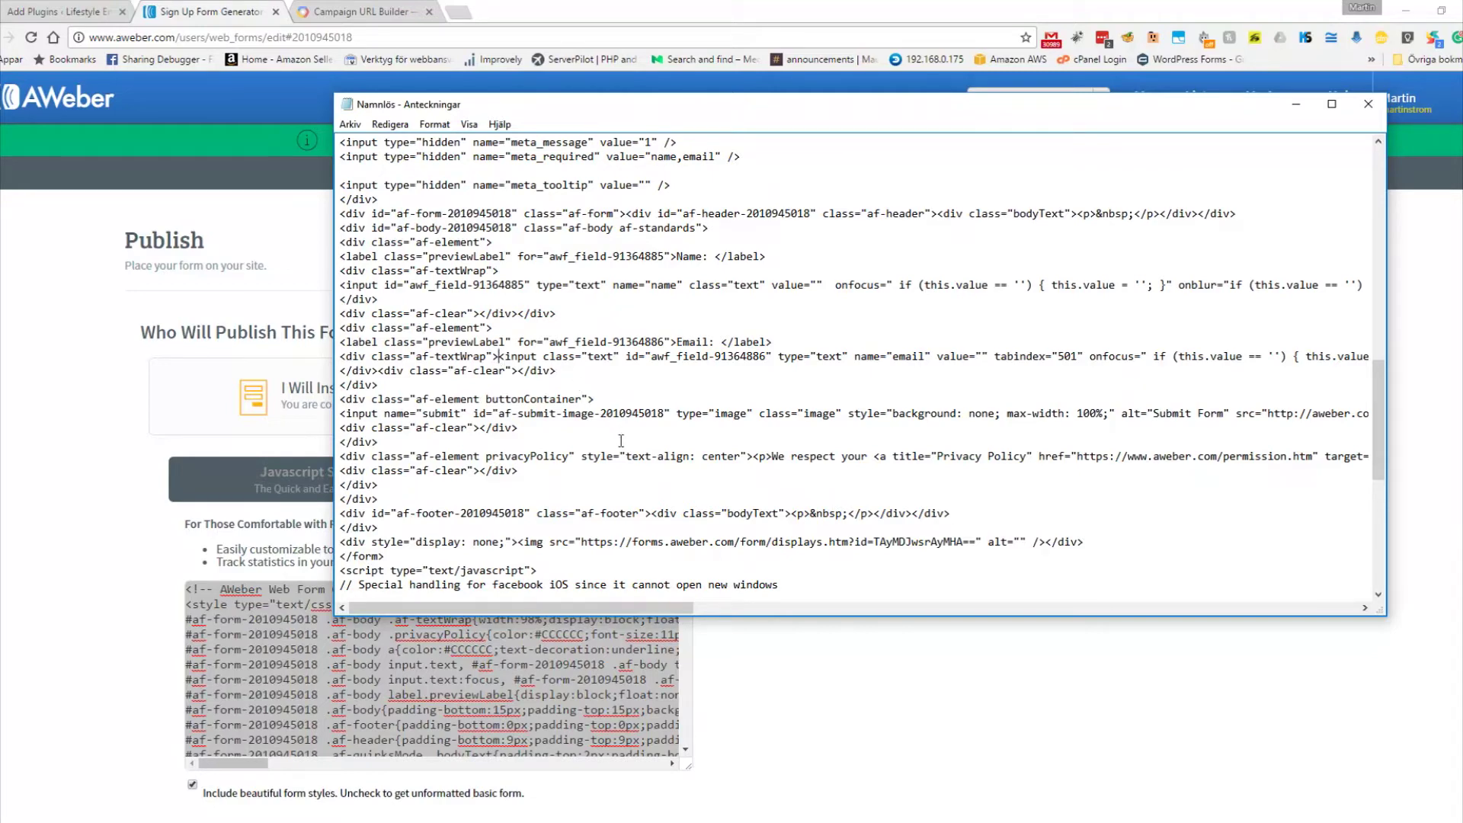
Step: Put the email input tag on its own line and open a blank line below it
{"action": "key", "text": "Return"}
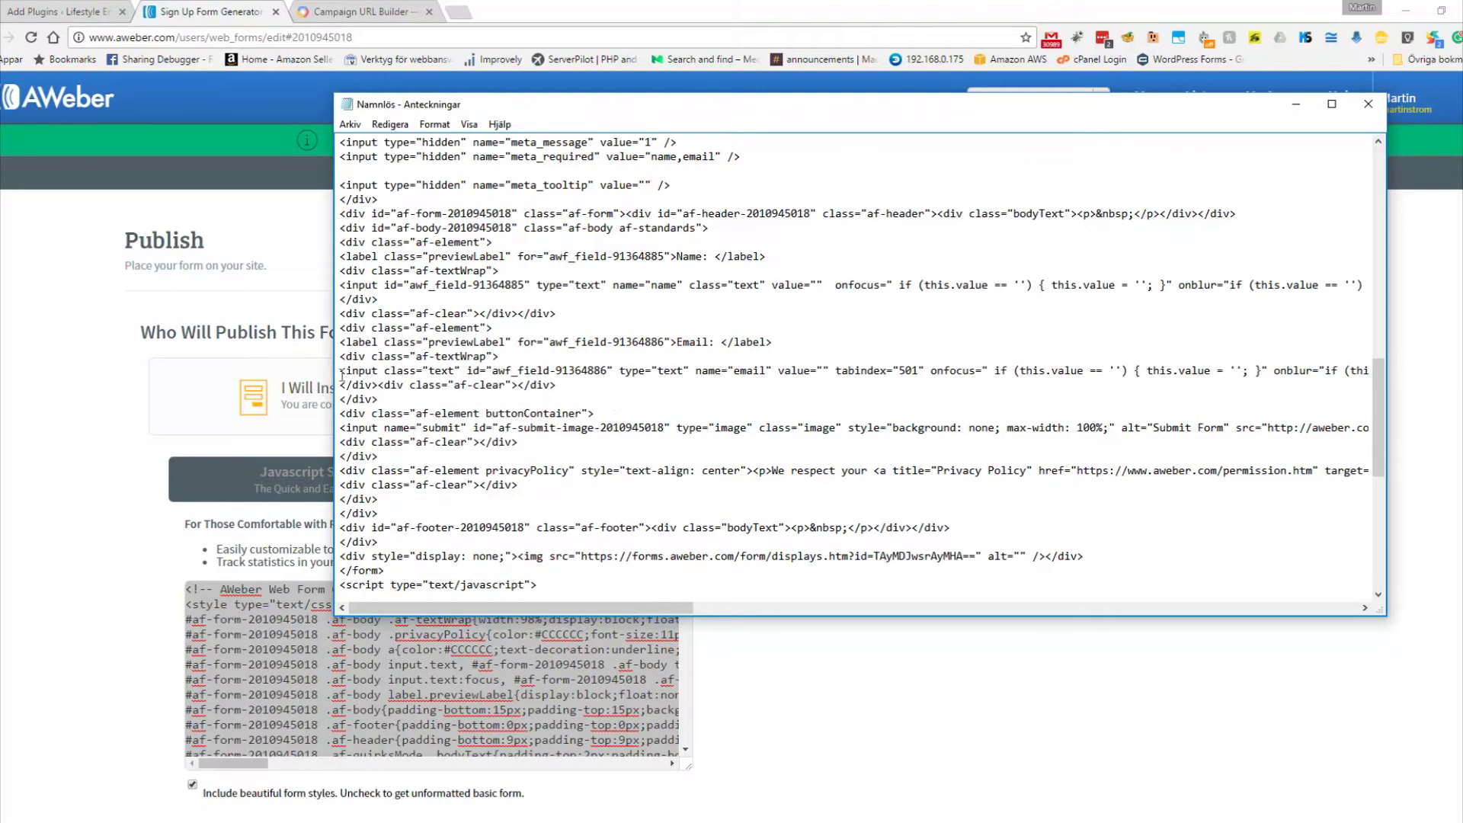
{"action": "left_click_drag", "start_coordinate": [416, 372], "coordinate": [931, 374]}
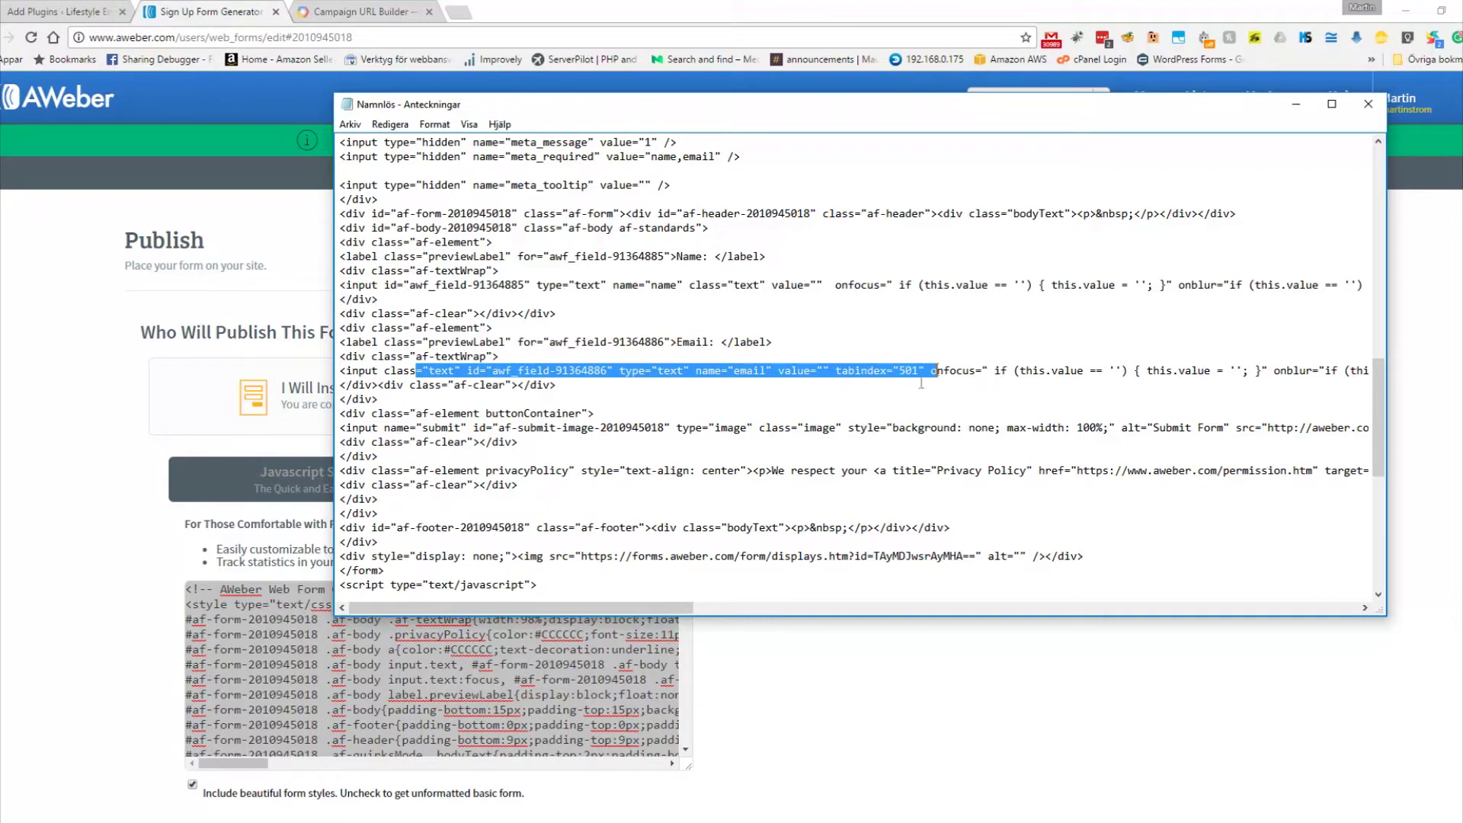
{"action": "left_click", "coordinate": [569, 386]}
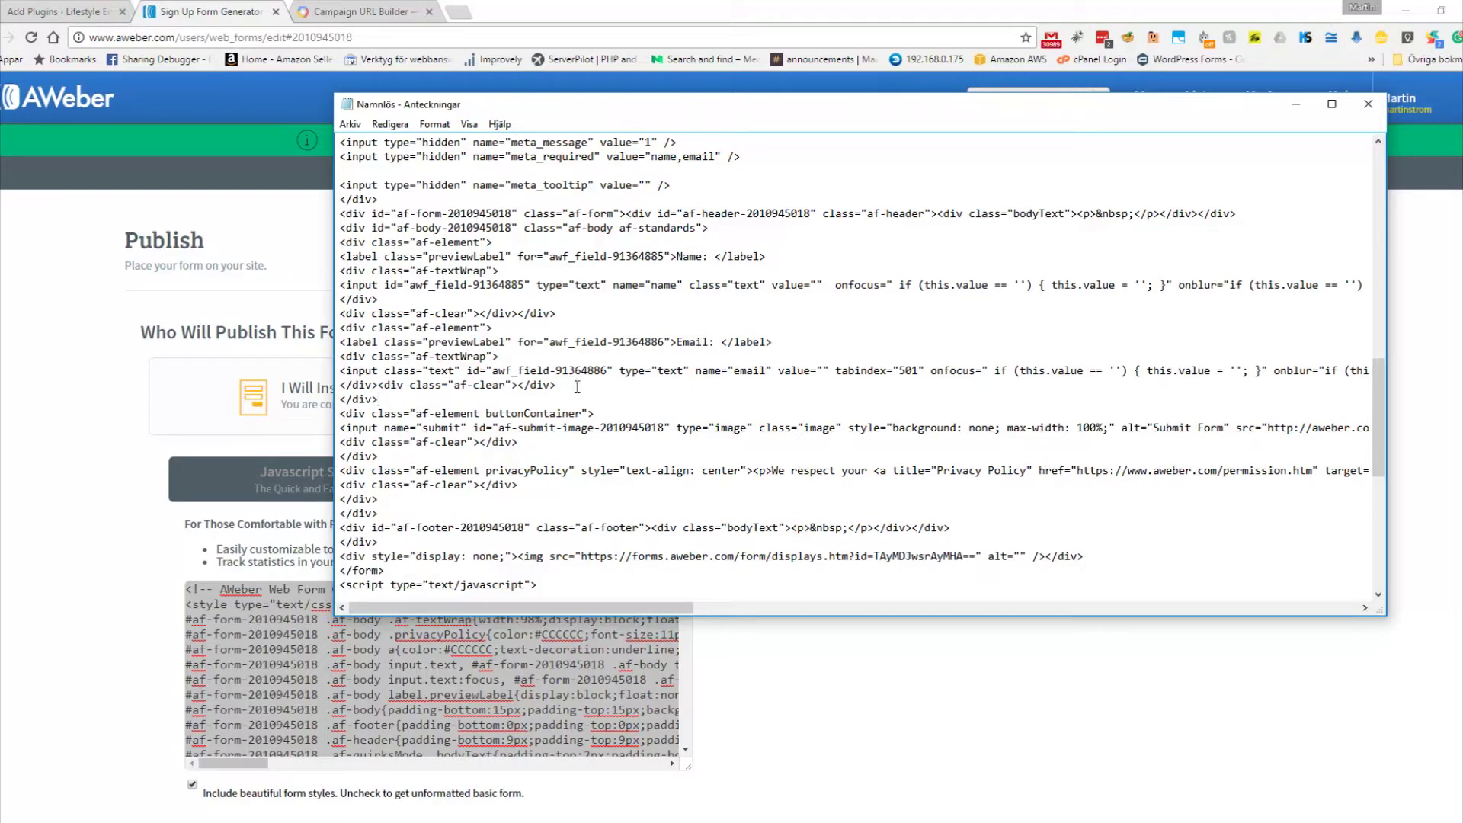
{"action": "key", "text": "Return"}
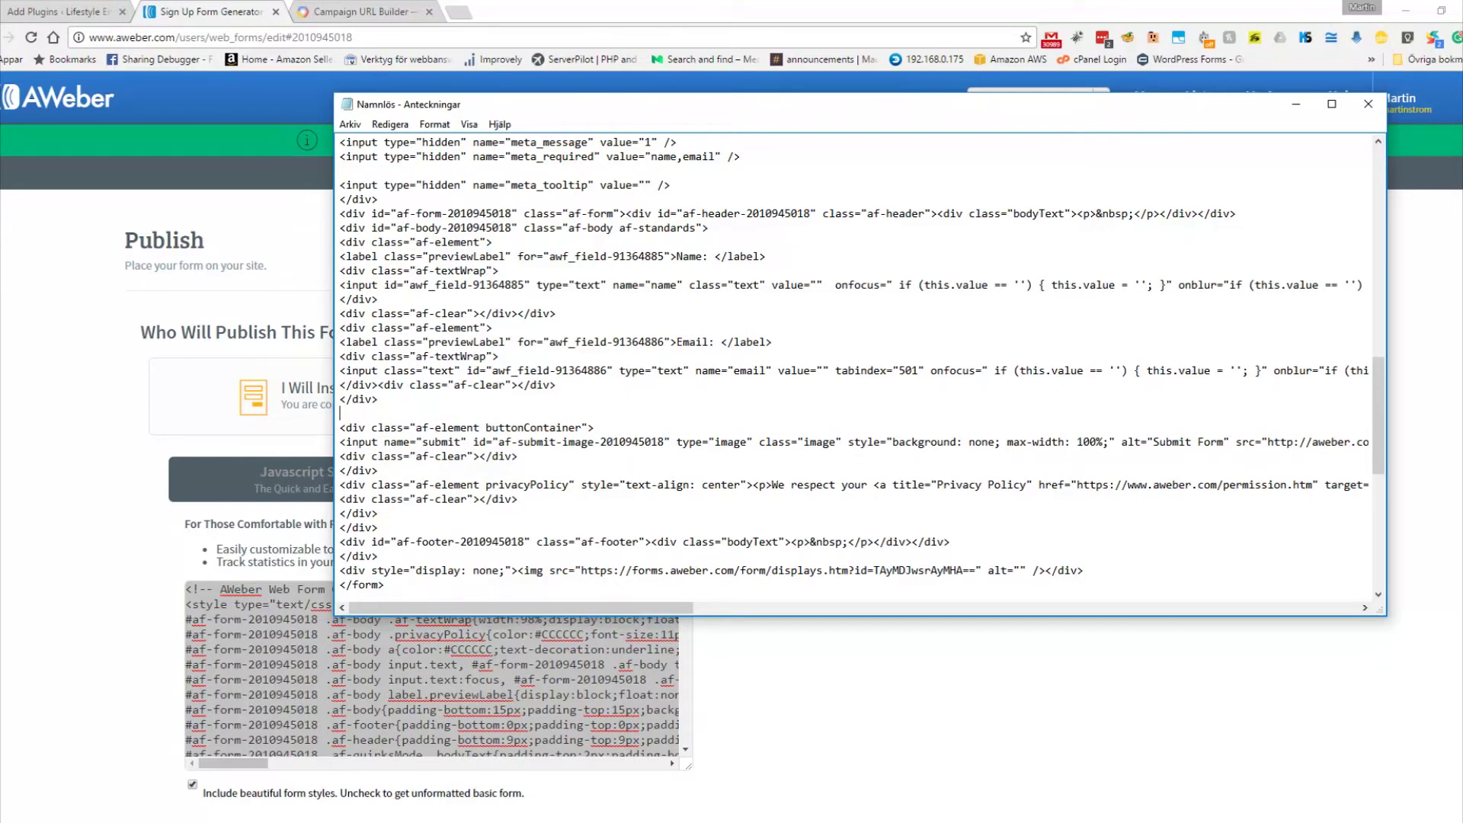
{"action": "key", "text": "BackSpace"}
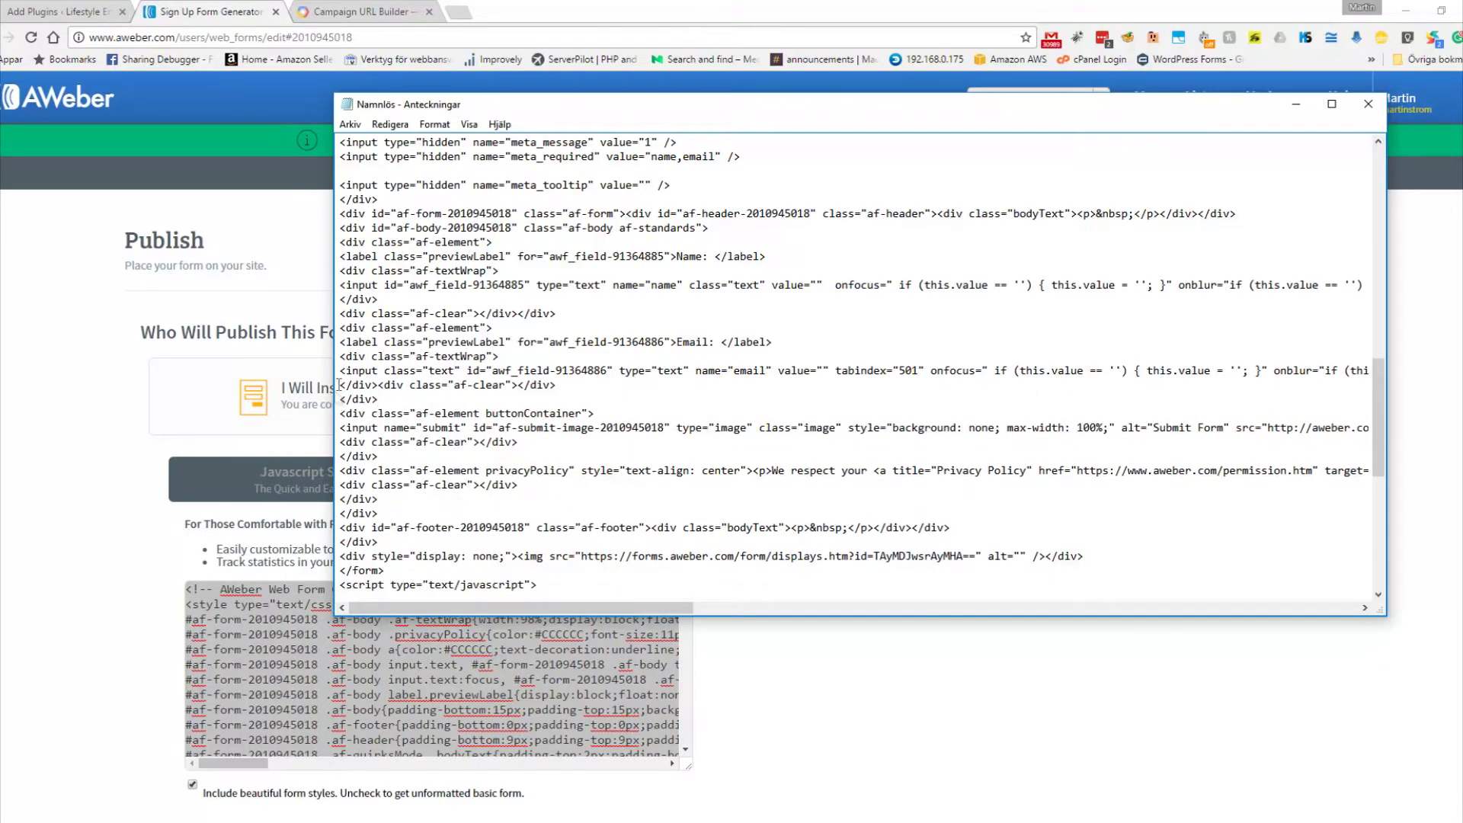
{"action": "key", "text": "Return"}
{"action": "key", "text": "Return"}
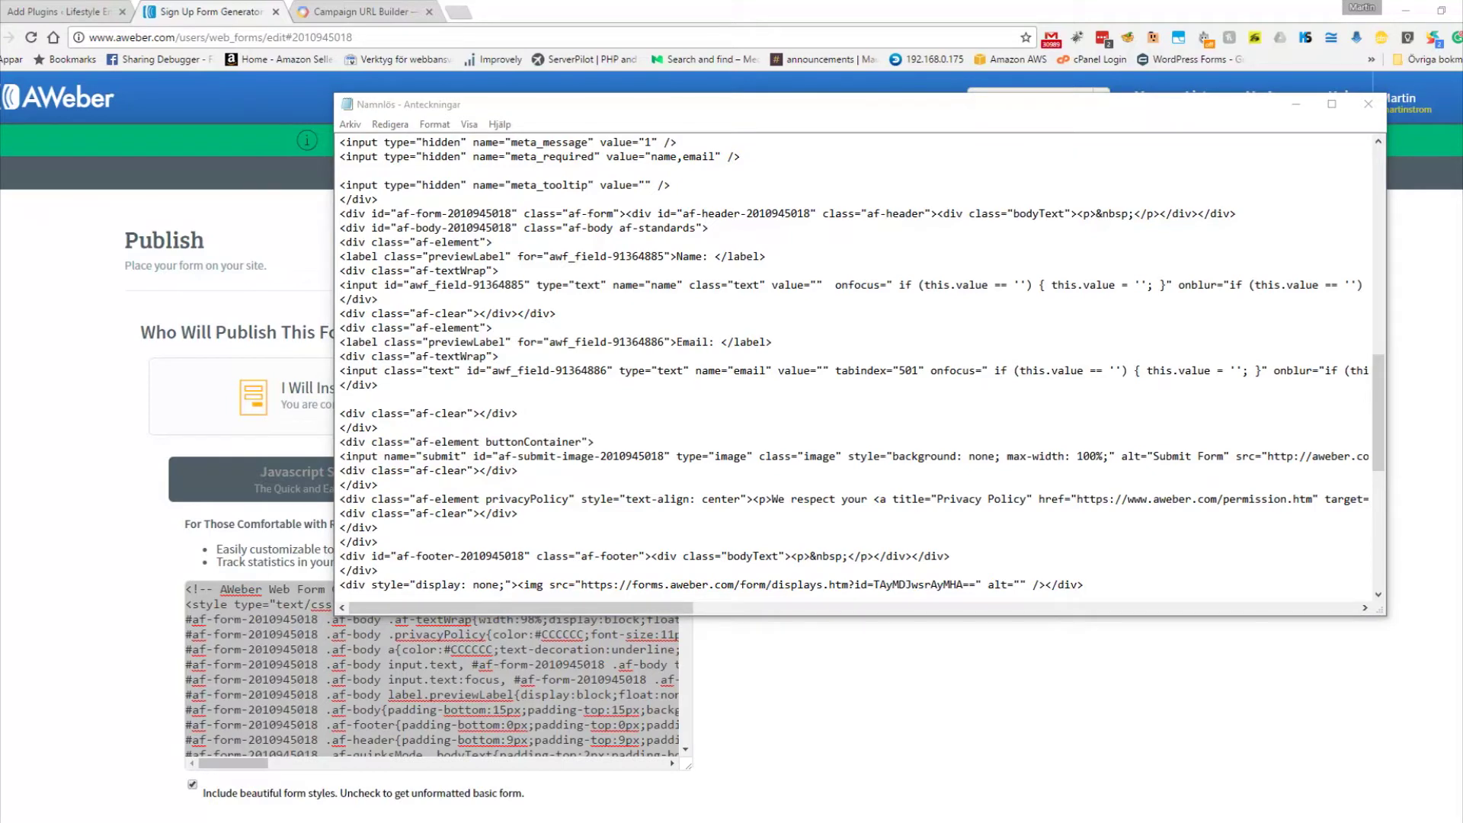
Step: Paste five hidden utm_source–utm_content input lines below the Email field and select all code
{"action": "left_click", "coordinate": [369, 396]}
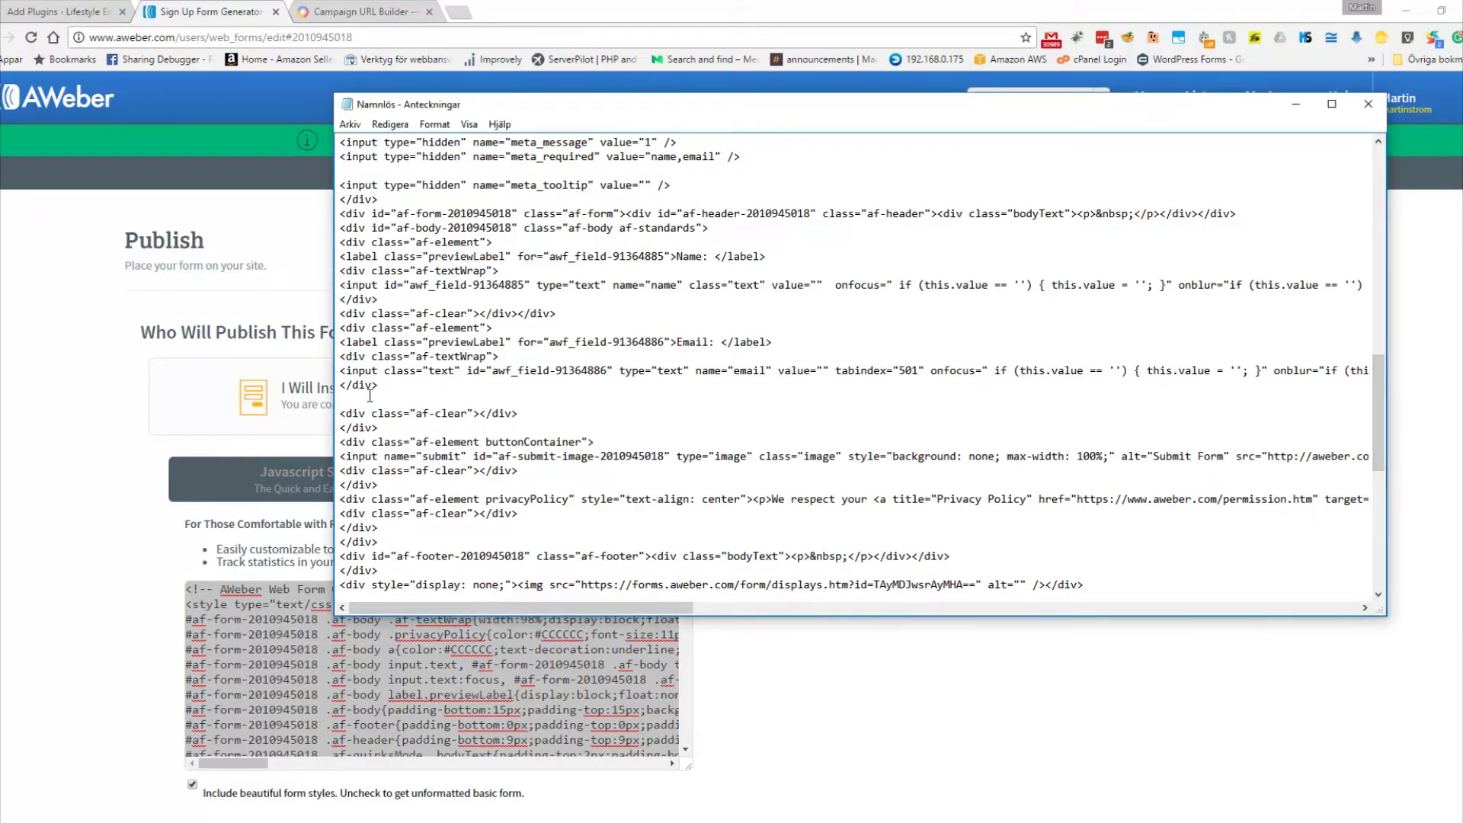
{"action": "type", "text": "<input type=\"hidden\" name=\"custom utm_source\" value=\"\" /> <input type=\"hidden\" name=\"custom utm_medium\" value=\"\" /> <input type=\"hidden\" name=\"custom utm_campaign\" value=\"\" /> <input type=\"hidden\" name=\"custom utm_term\" value=\"\" /> <input type=\"hidden\" name=\"custom utm_content\" value=\"\" />"}
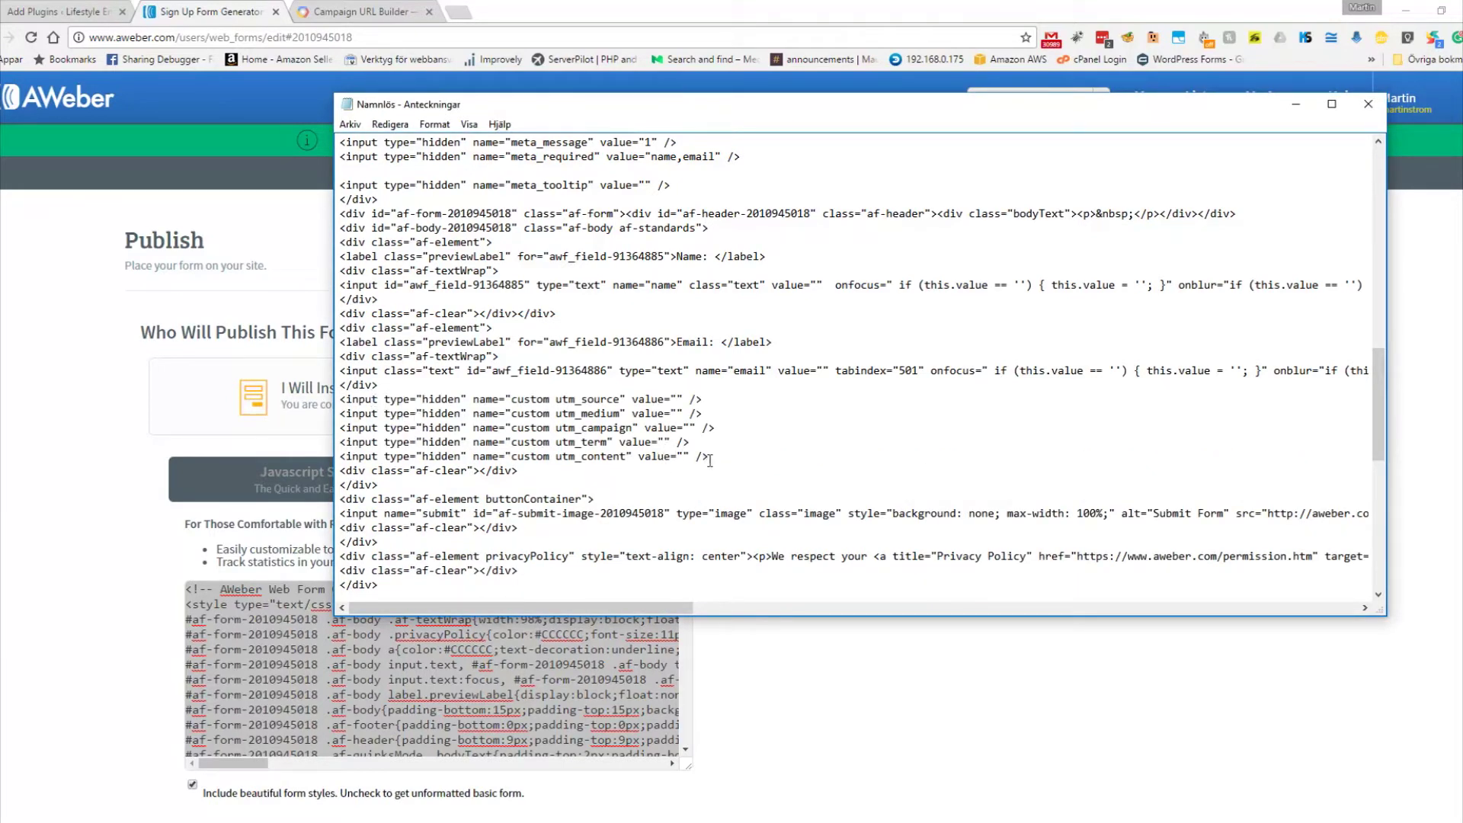
{"action": "left_click_drag", "start_coordinate": [714, 455], "coordinate": [330, 394]}
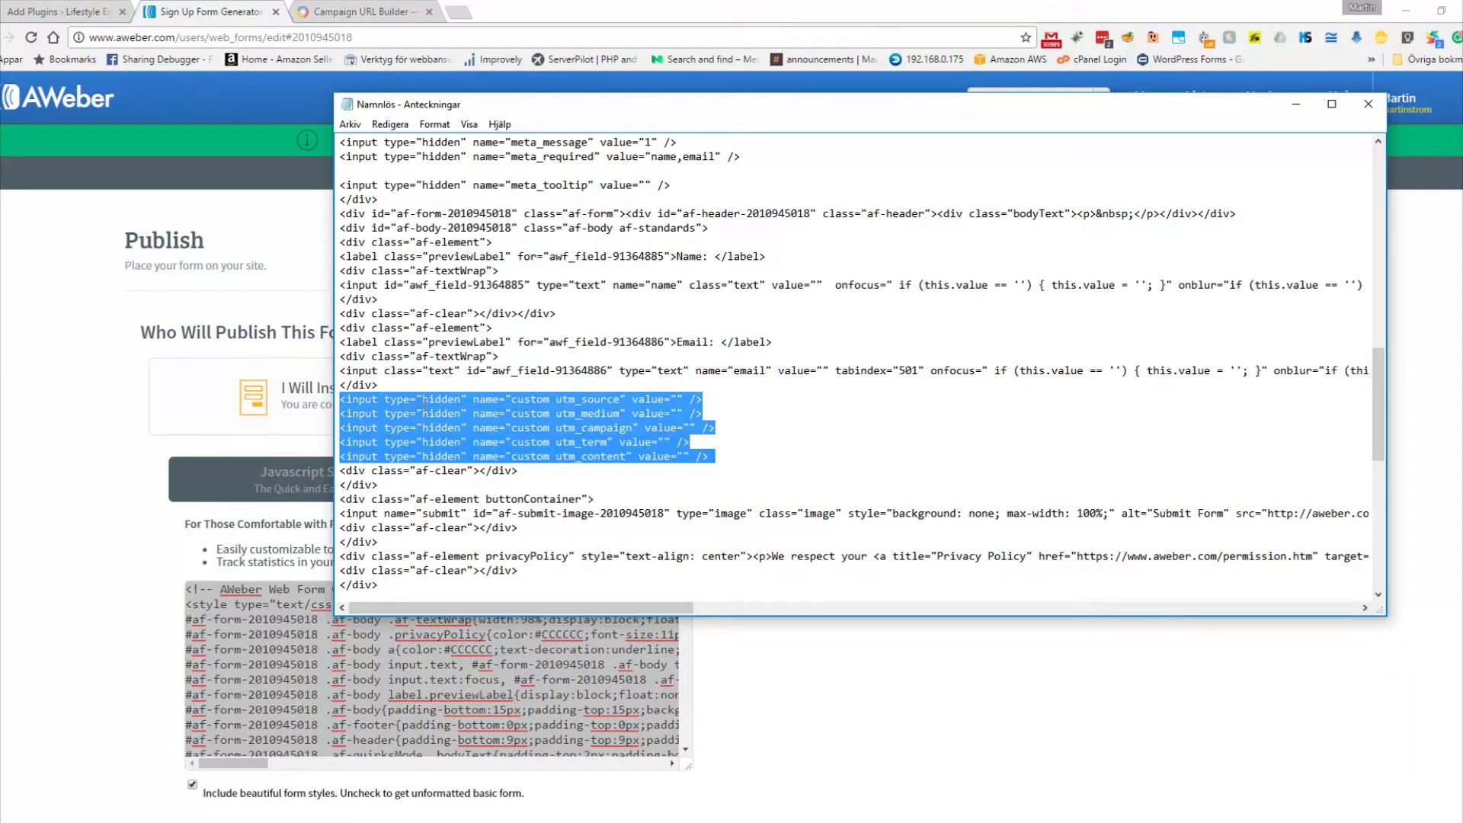
{"action": "left_click", "coordinate": [422, 402]}
{"action": "left_click_drag", "start_coordinate": [467, 399], "coordinate": [386, 398]}
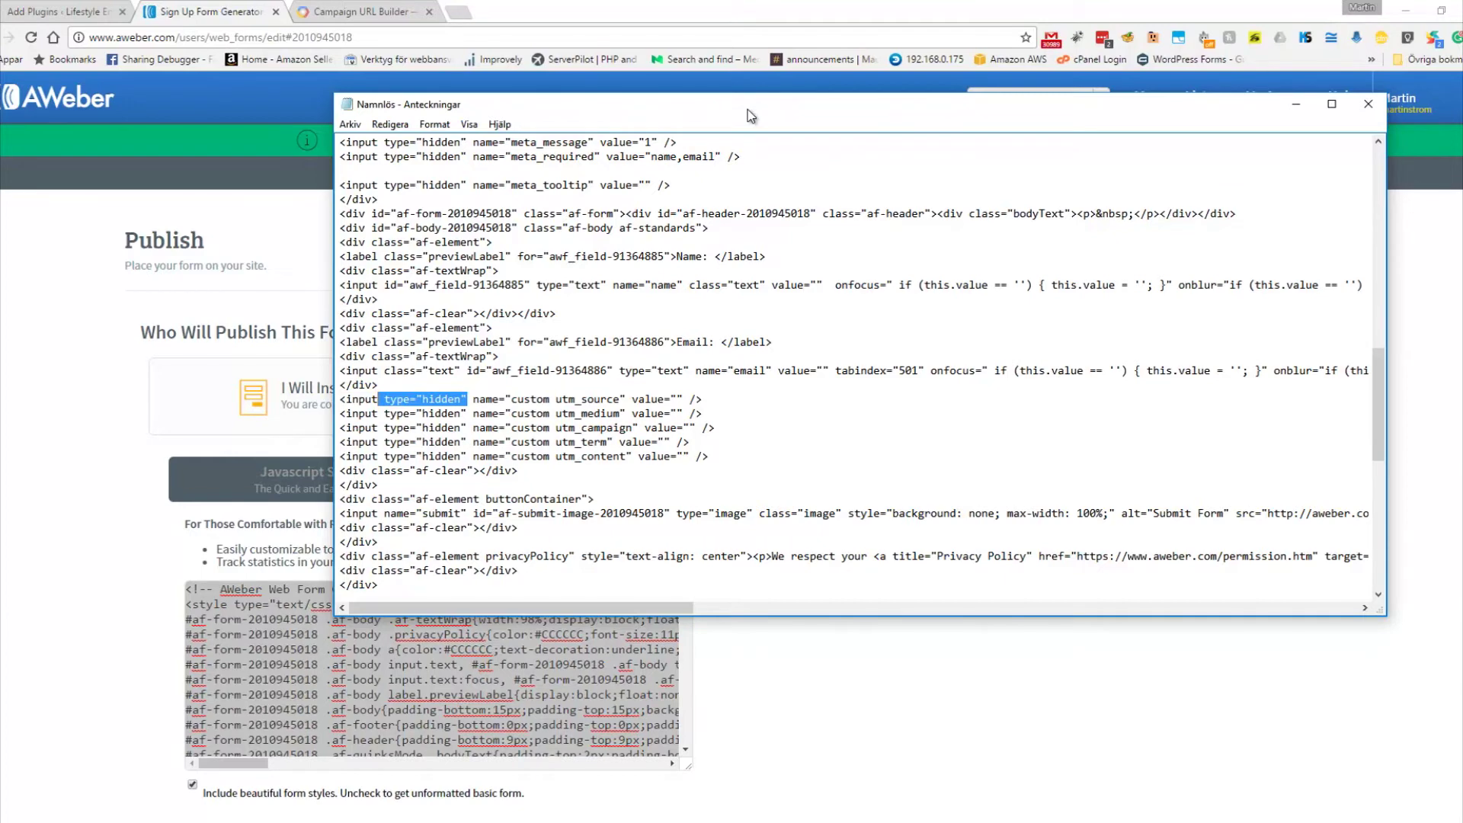
{"action": "left_click_drag", "start_coordinate": [751, 116], "coordinate": [774, 123]}
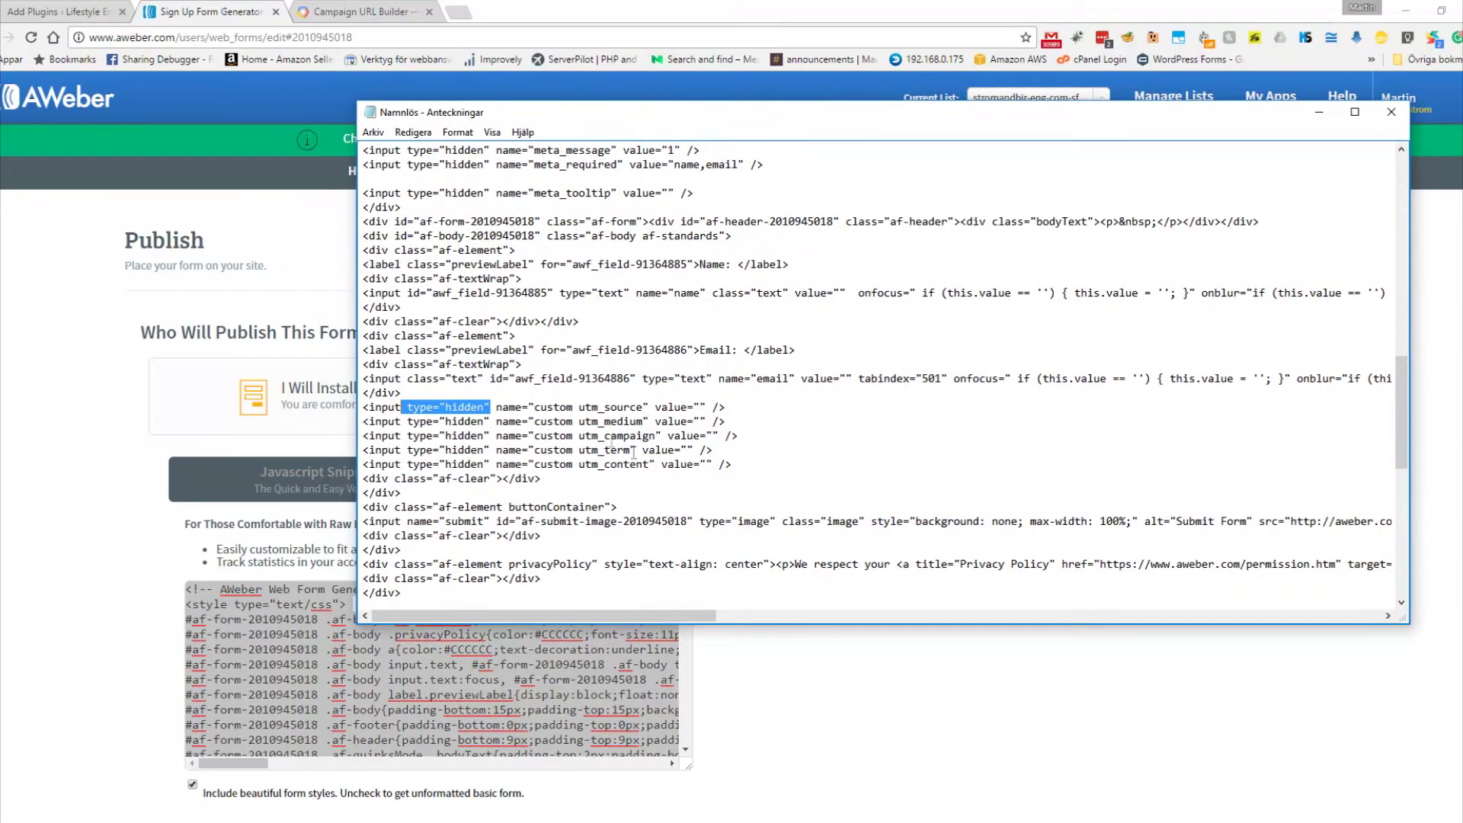
{"action": "left_click", "coordinate": [683, 464]}
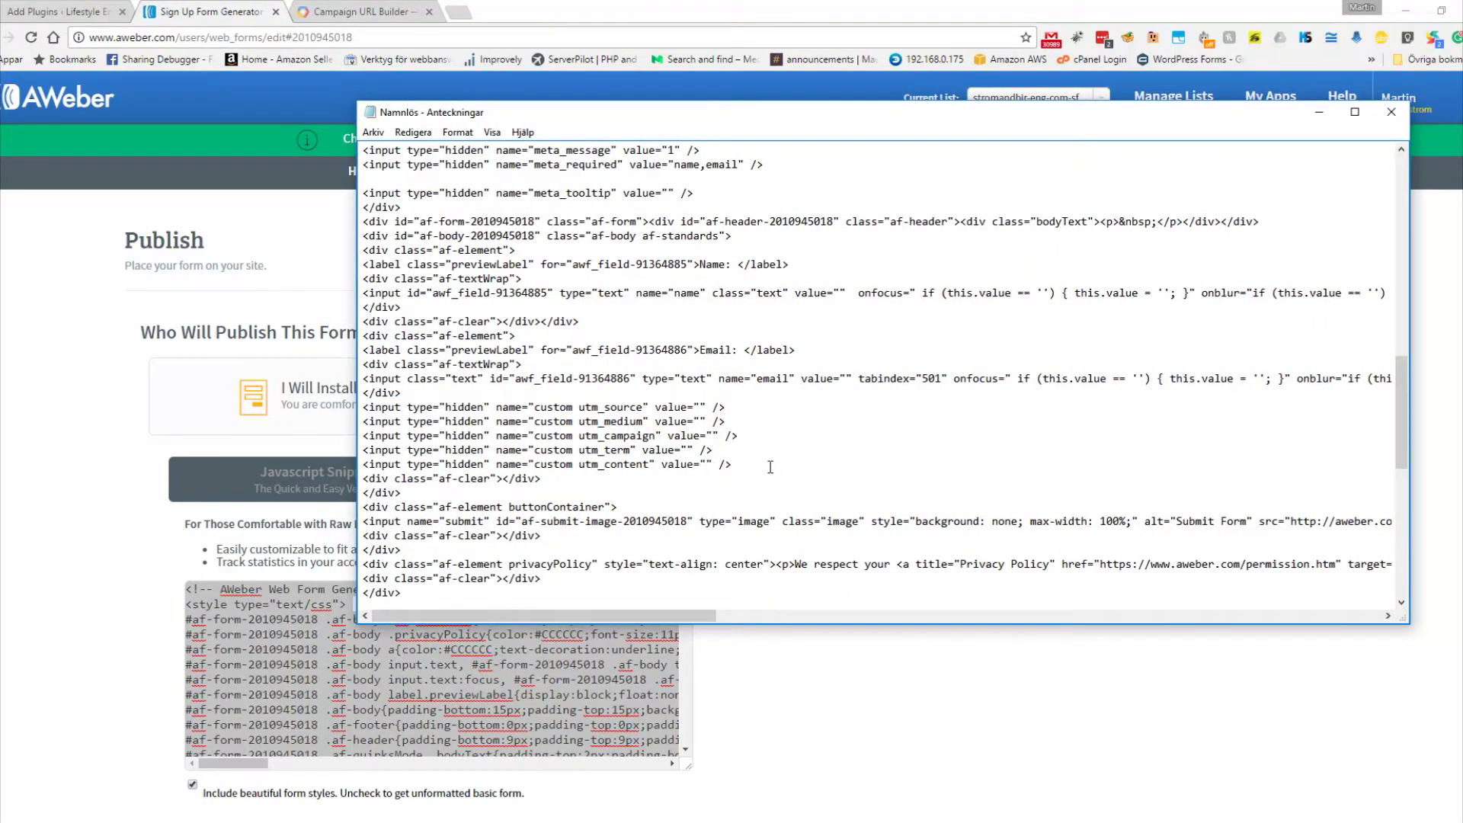
{"action": "key", "text": "ctrl+a"}
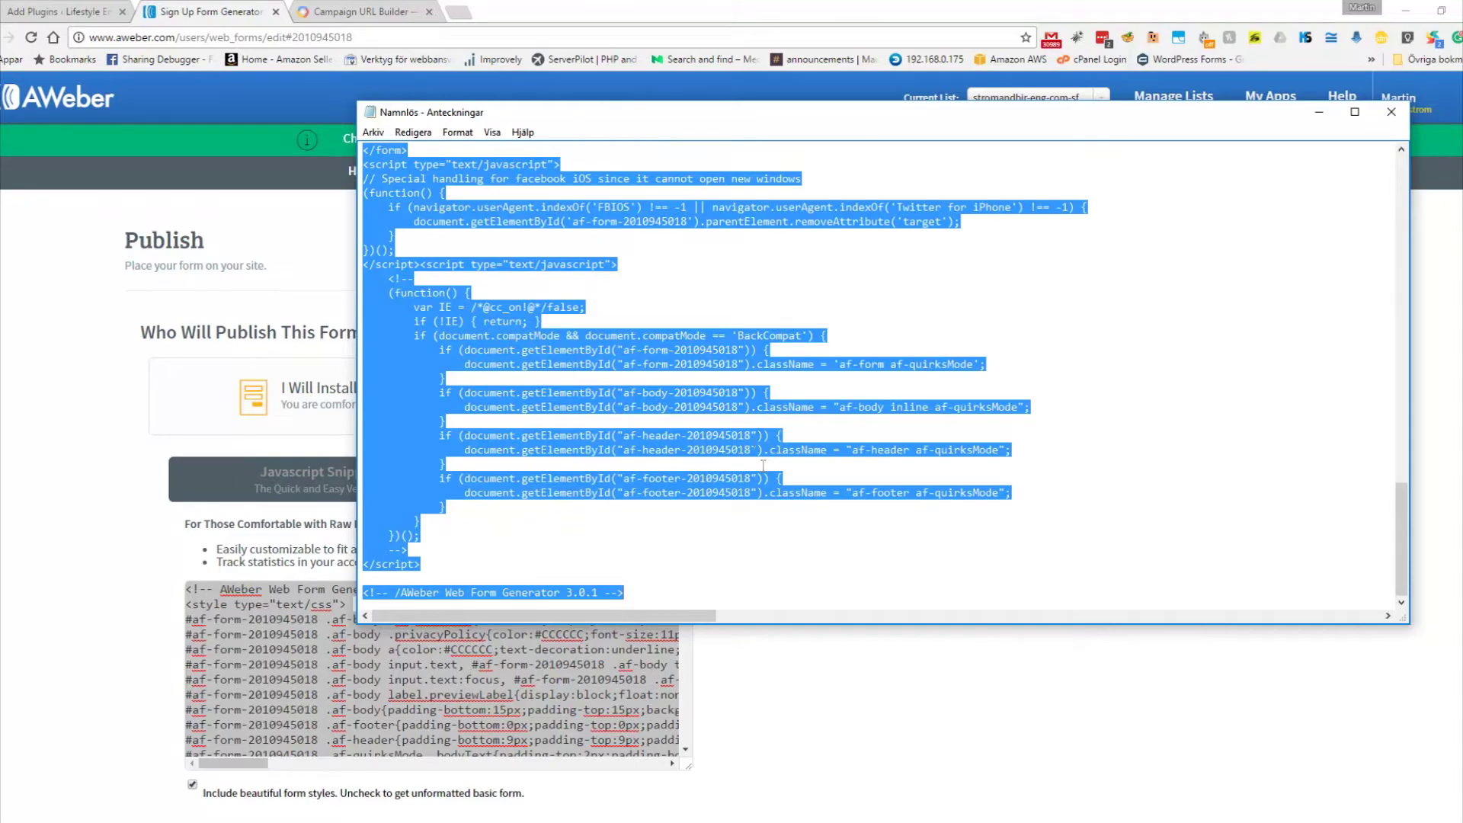
Step: Start a new OptimizePress page and pick a Webinar Registration template
{"action": "left_click", "coordinate": [76, 12]}
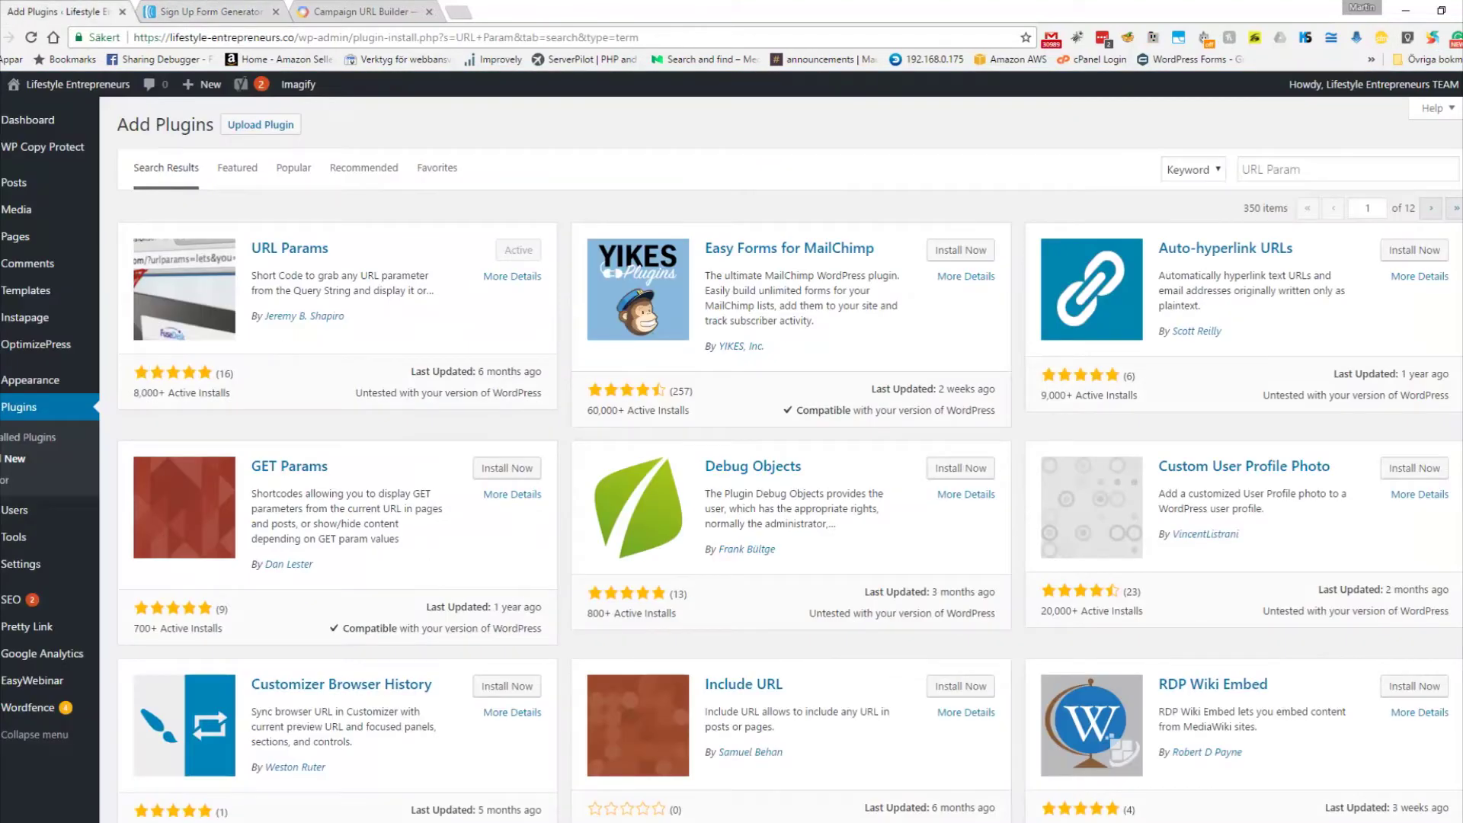
{"action": "mouse_move", "coordinate": [7, 351]}
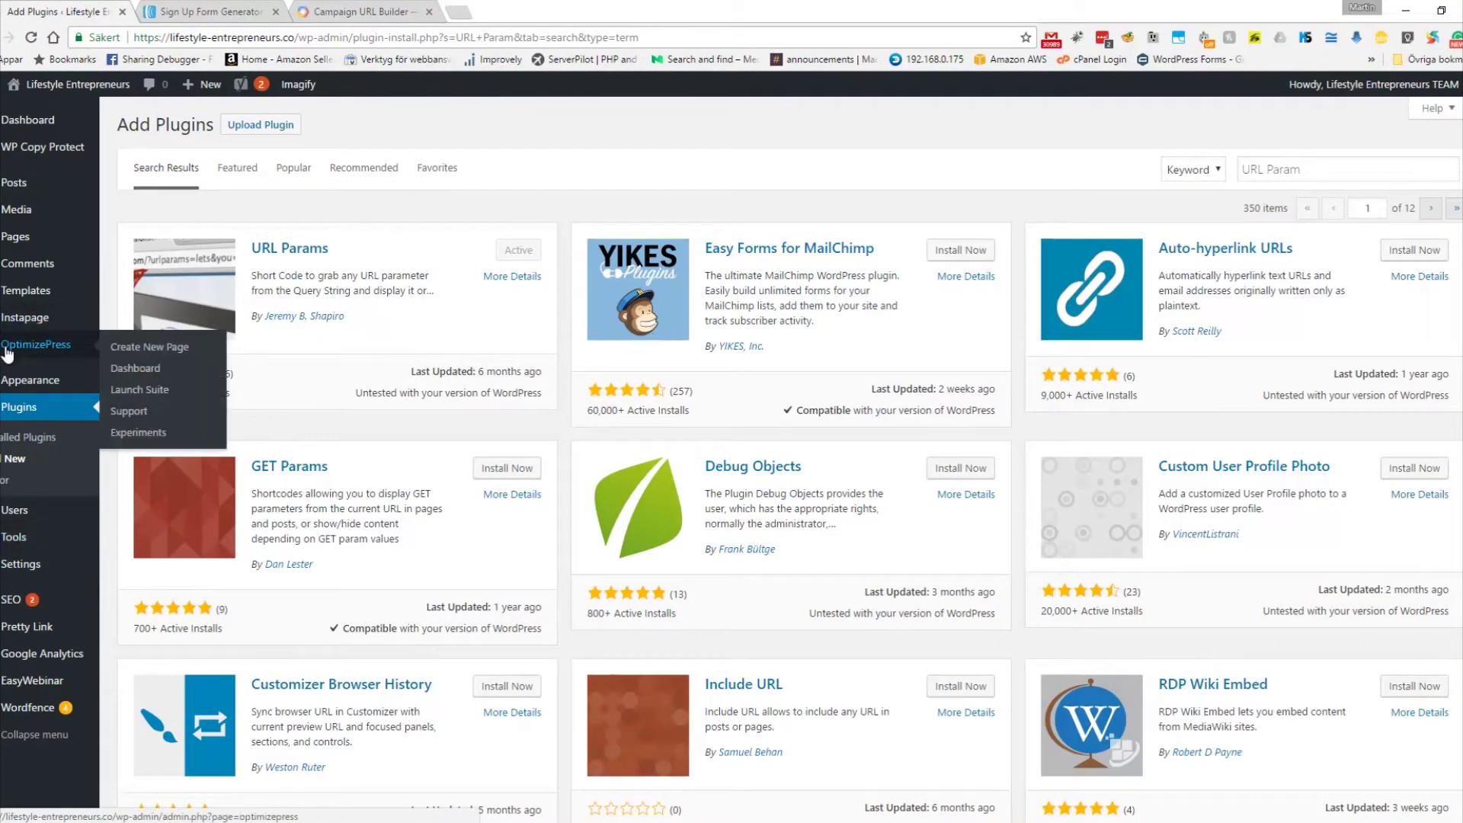
{"action": "left_click", "coordinate": [150, 348]}
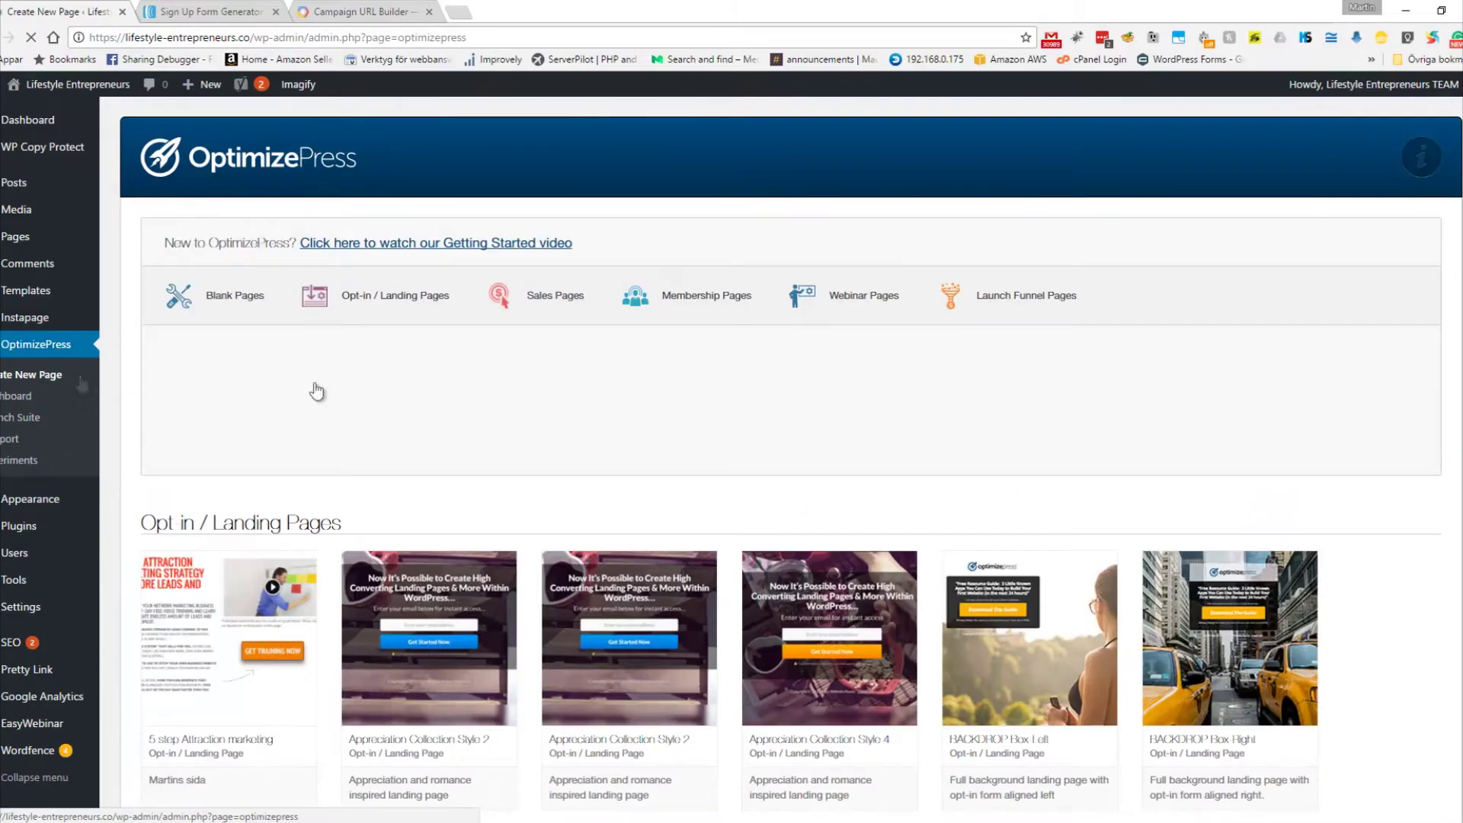
{"action": "scroll", "coordinate": [775, 449], "scroll_direction": "down", "scroll_amount": 10}
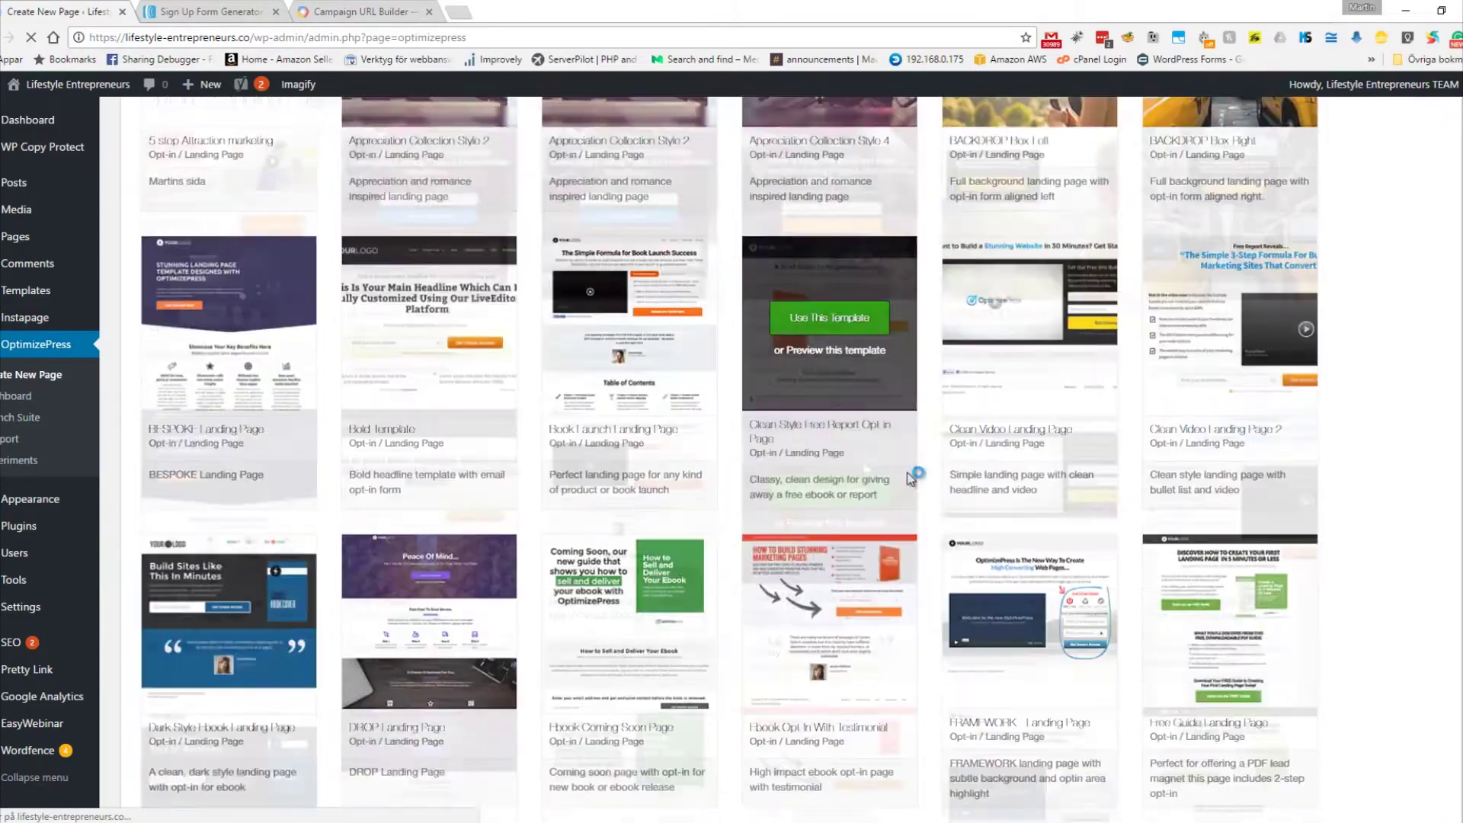
{"action": "scroll", "coordinate": [1196, 593], "scroll_direction": "down", "scroll_amount": 6}
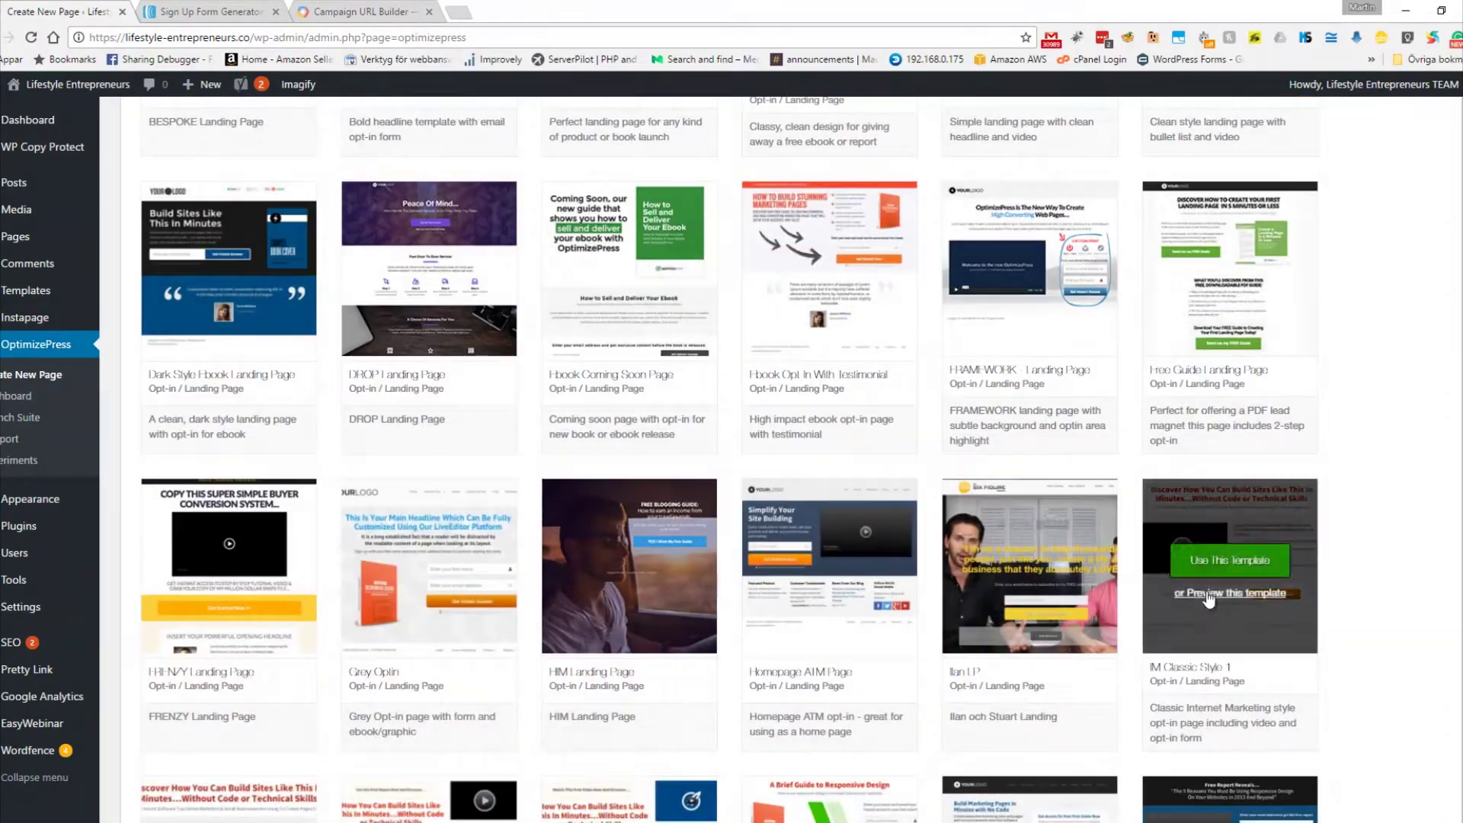
{"action": "scroll", "coordinate": [1204, 602], "scroll_direction": "down", "scroll_amount": 8}
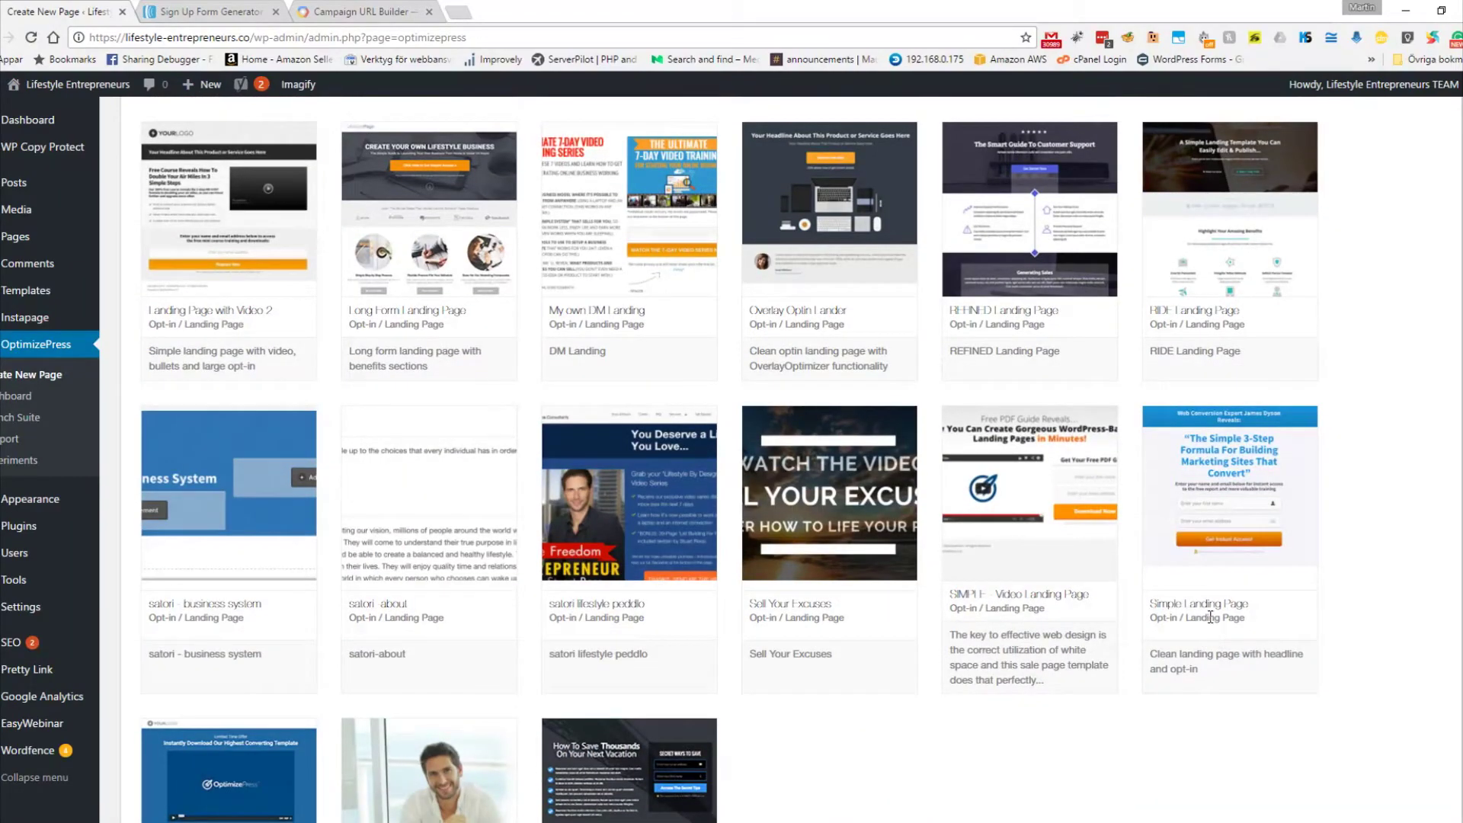
{"action": "scroll", "coordinate": [989, 474], "scroll_direction": "down", "scroll_amount": 10}
{"action": "scroll", "coordinate": [1021, 510], "scroll_direction": "up", "scroll_amount": 6}
{"action": "scroll", "coordinate": [1021, 510], "scroll_direction": "up", "scroll_amount": 3}
{"action": "scroll", "coordinate": [966, 629], "scroll_direction": "up", "scroll_amount": 4}
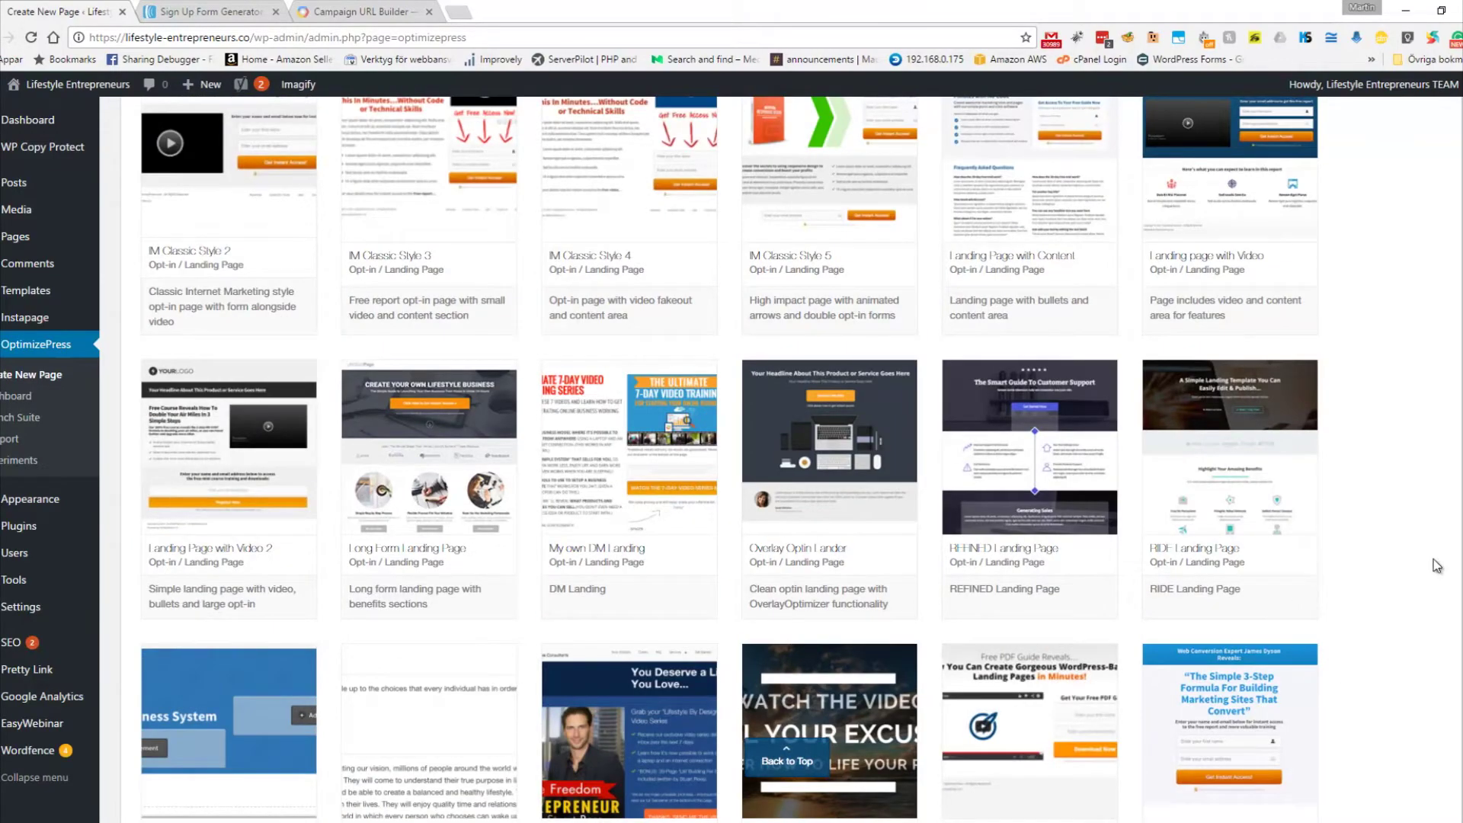
{"action": "scroll", "coordinate": [1377, 709], "scroll_direction": "up", "scroll_amount": 5}
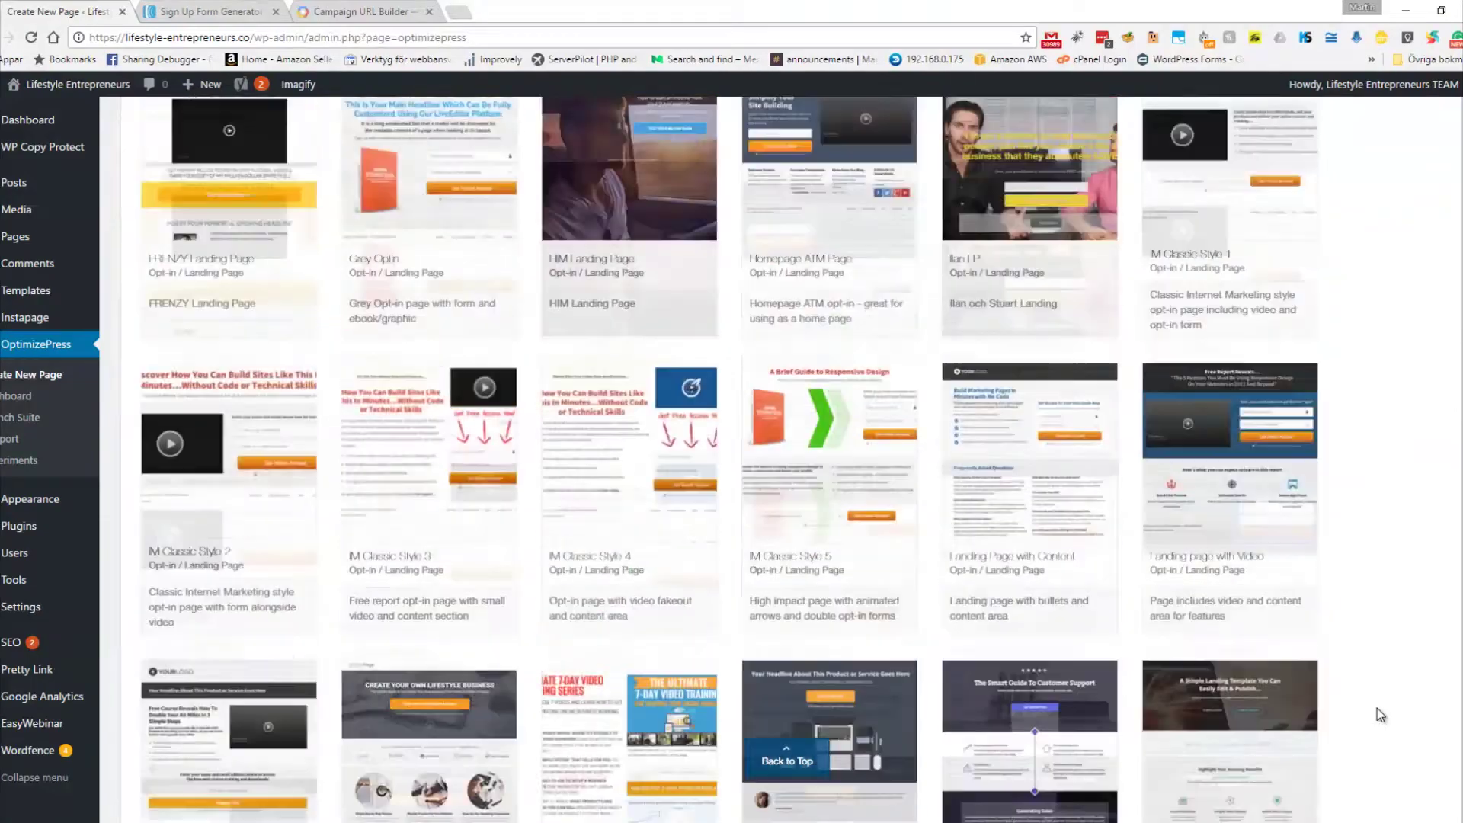
{"action": "scroll", "coordinate": [1360, 703], "scroll_direction": "down", "scroll_amount": 14}
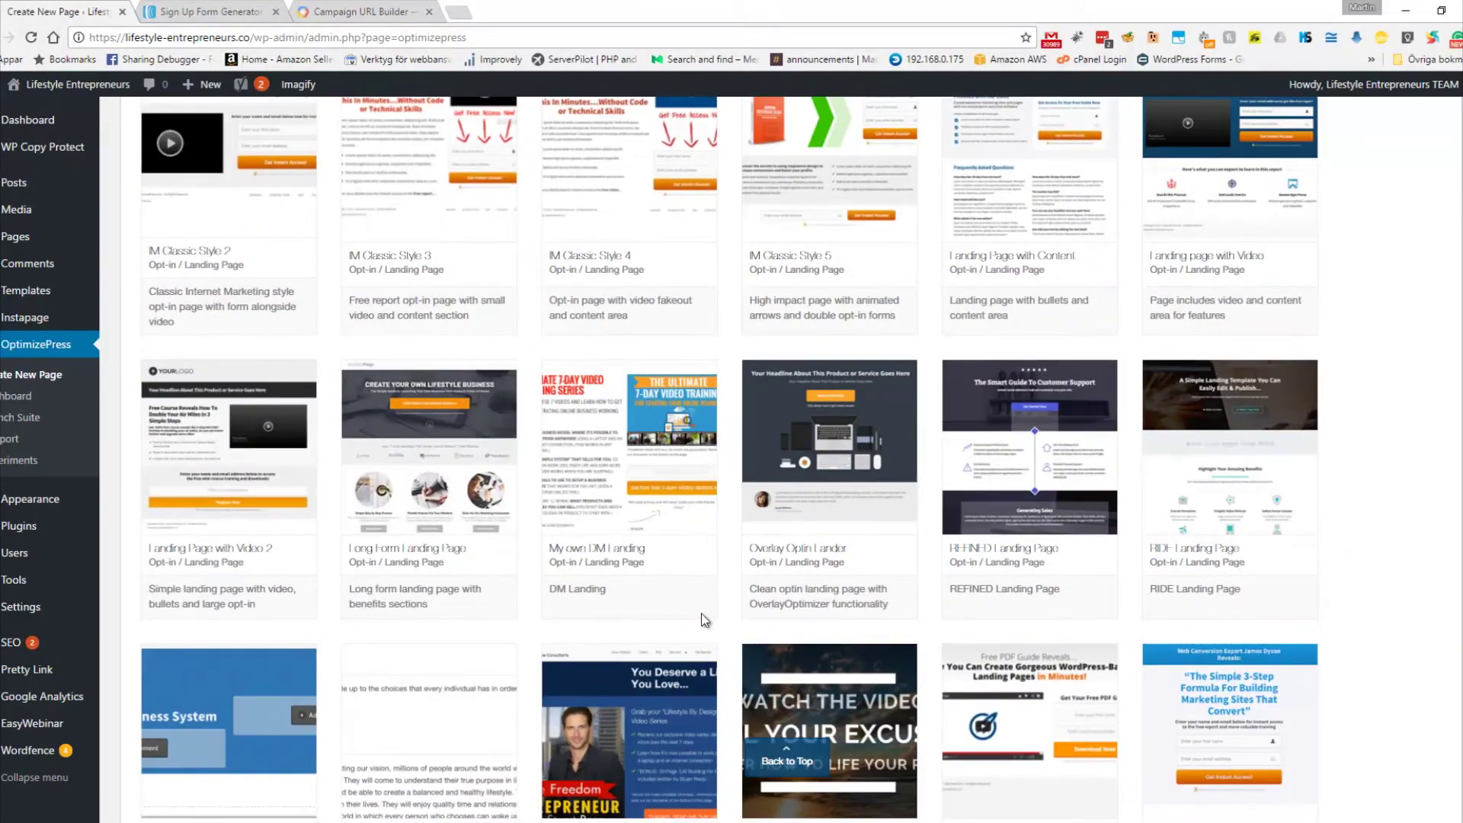
{"action": "scroll", "coordinate": [579, 431], "scroll_direction": "down", "scroll_amount": 14}
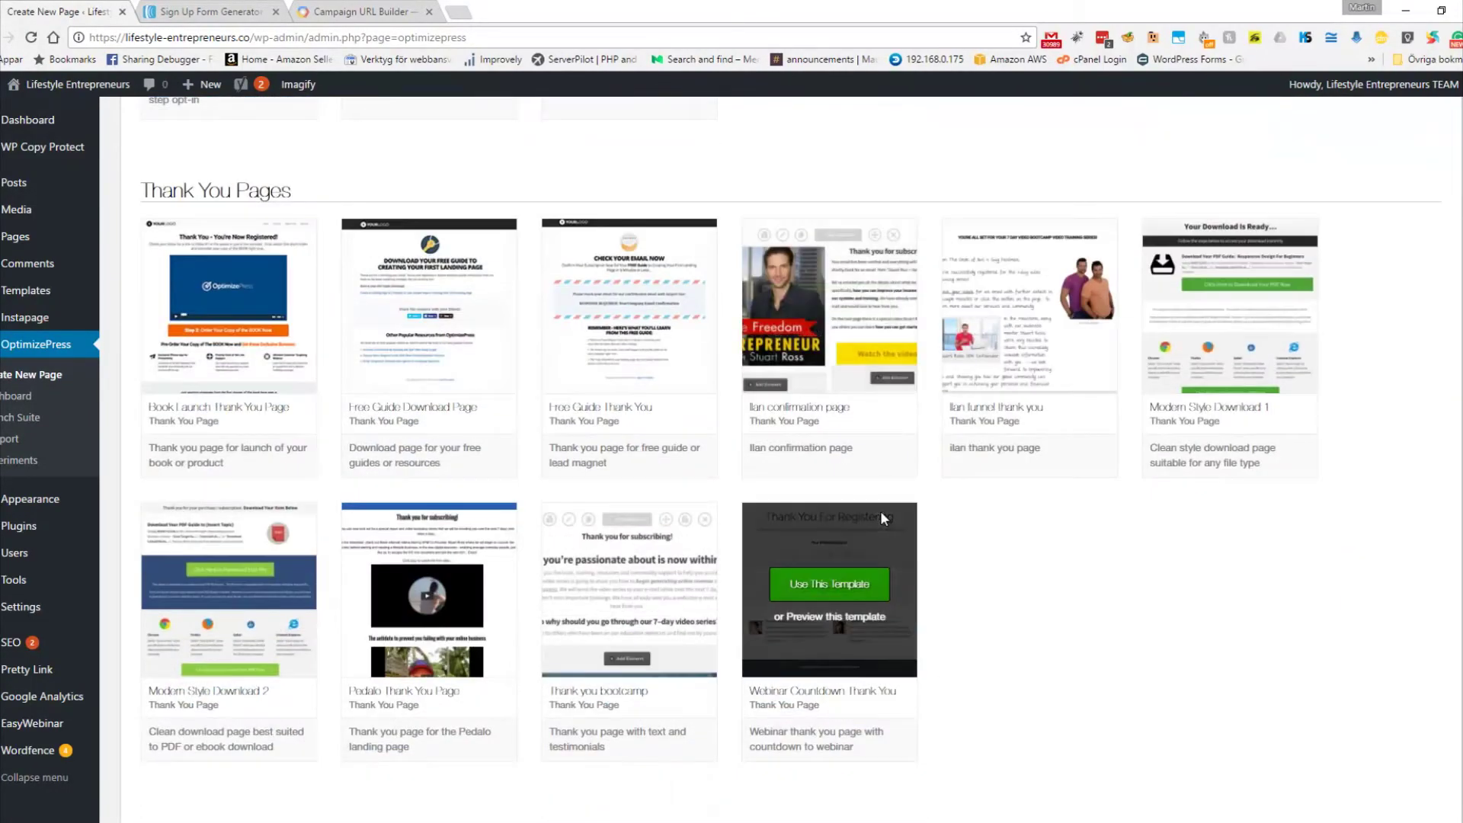
{"action": "scroll", "coordinate": [1067, 702], "scroll_direction": "down", "scroll_amount": 4}
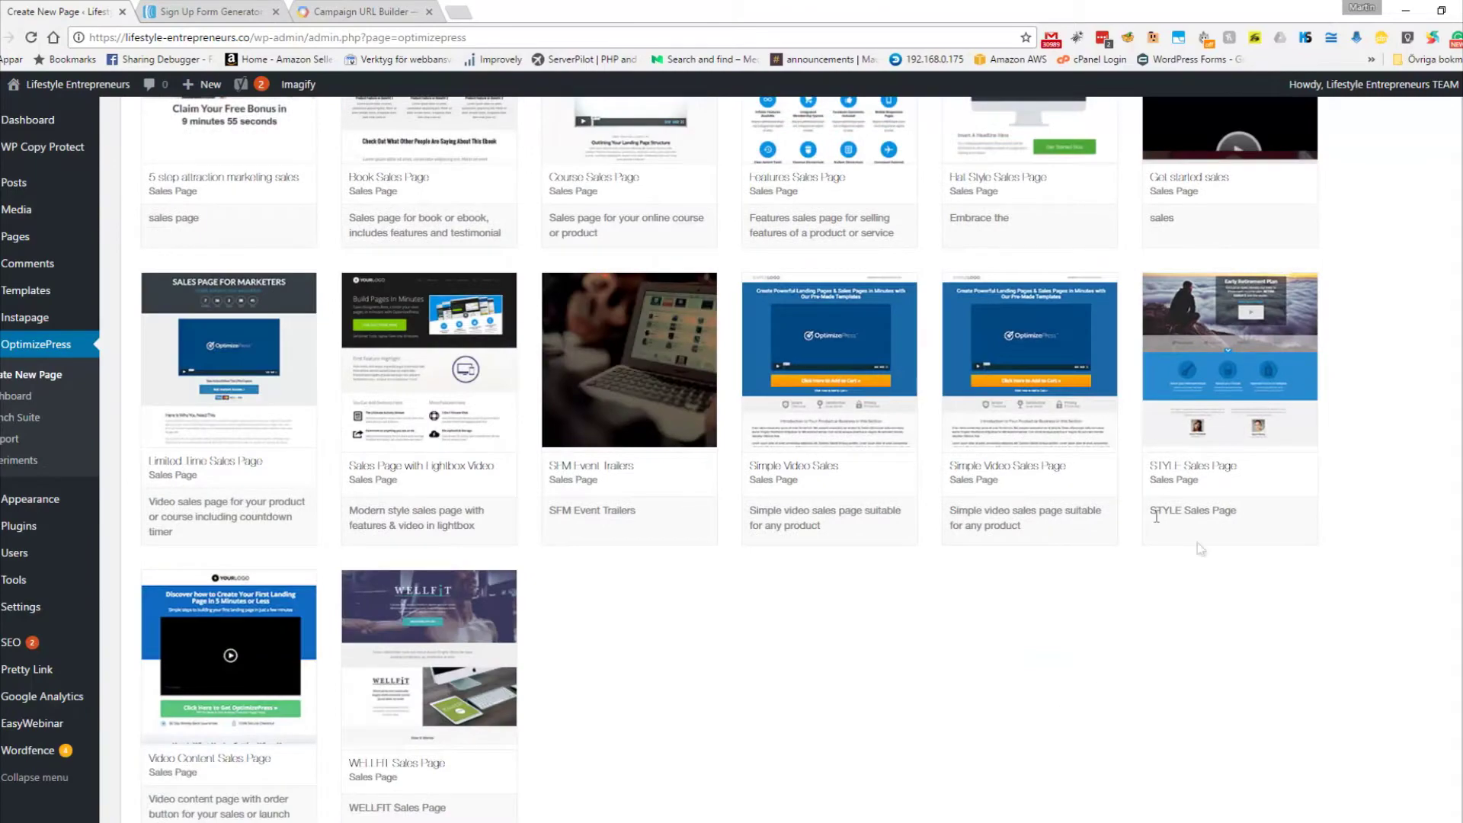
{"action": "scroll", "coordinate": [1193, 616], "scroll_direction": "down", "scroll_amount": 4}
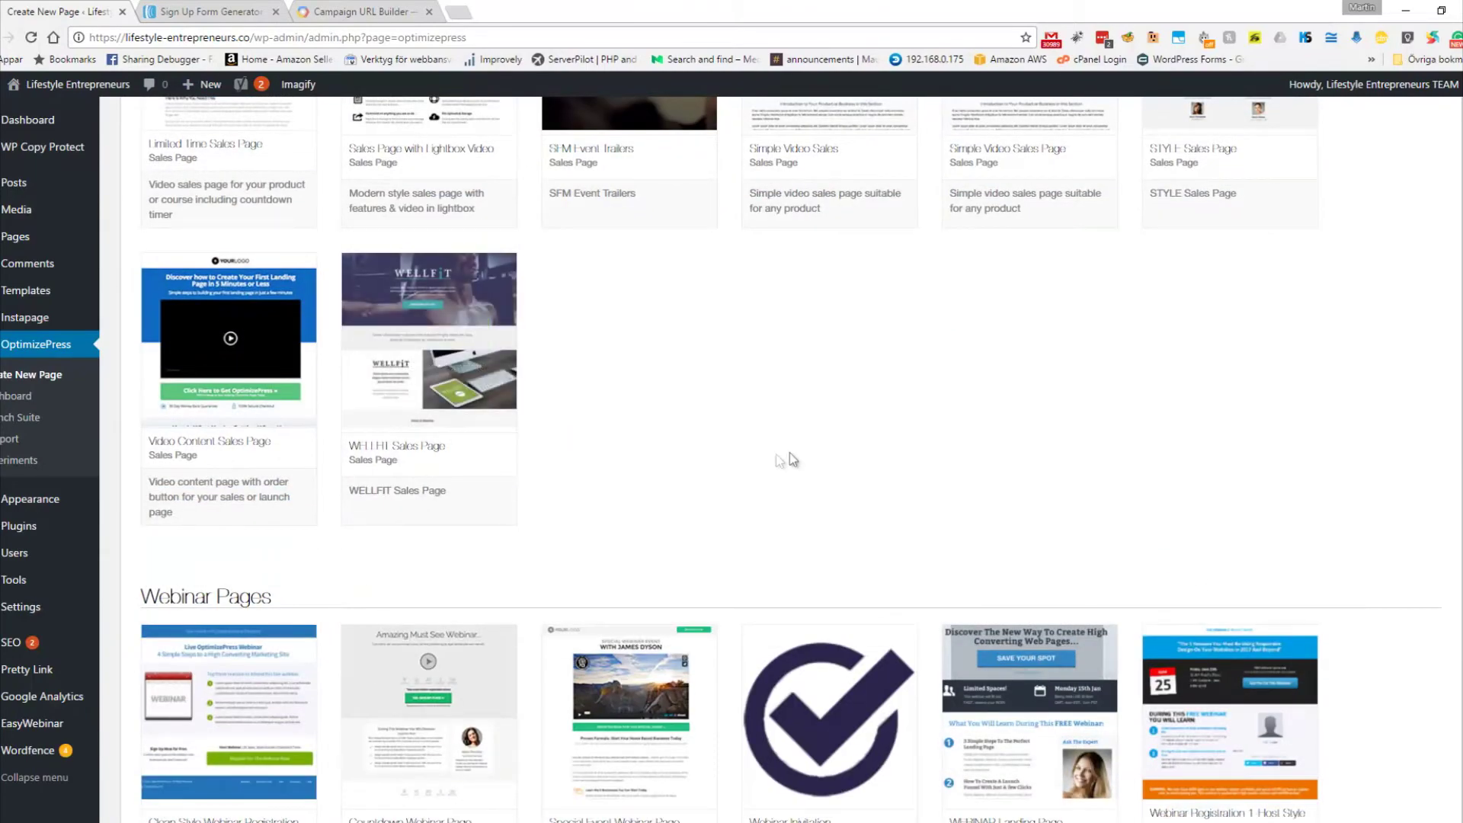
{"action": "scroll", "coordinate": [789, 451], "scroll_direction": "down", "scroll_amount": 3}
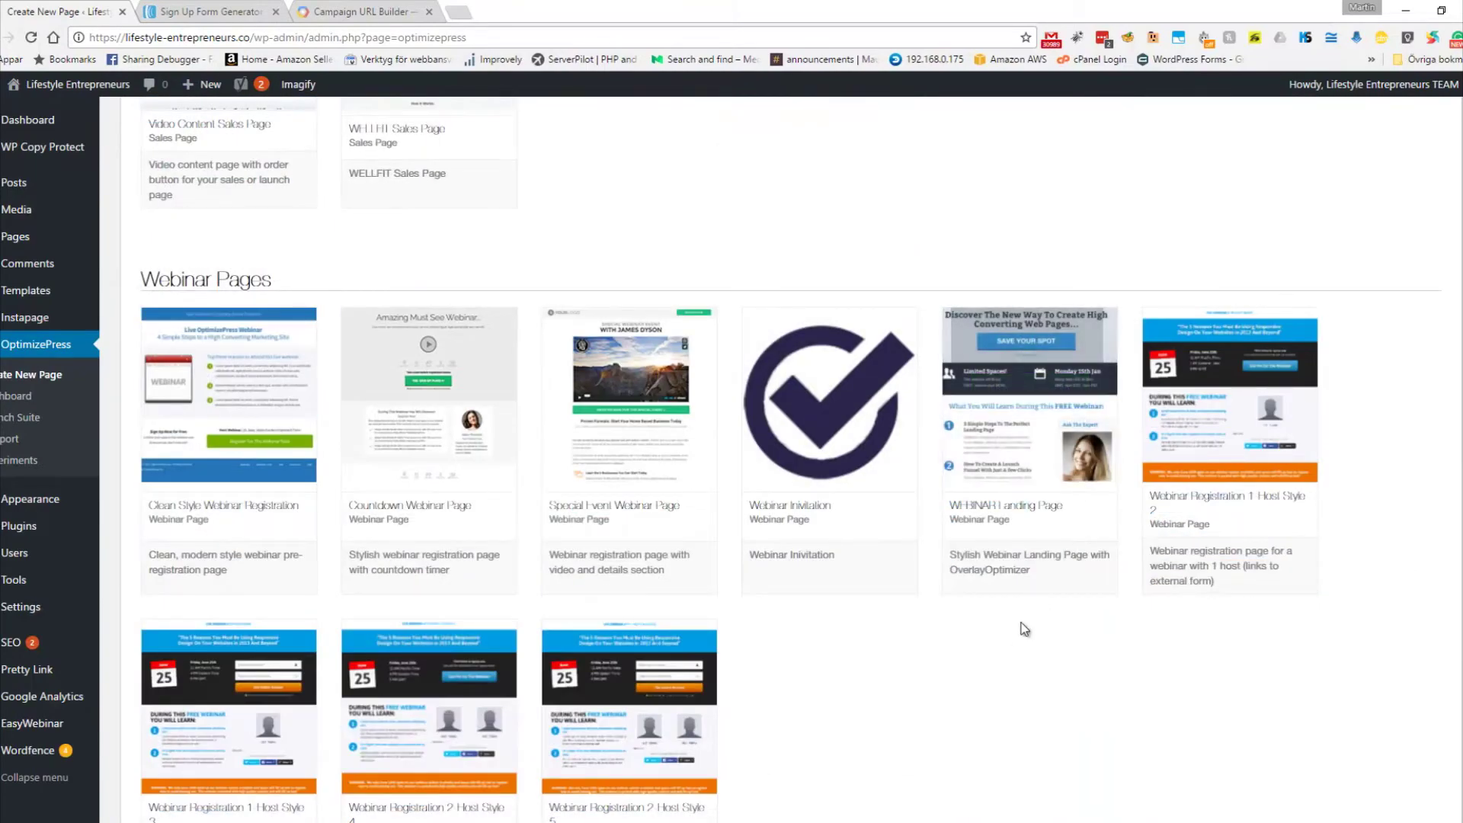
{"action": "scroll", "coordinate": [1024, 628], "scroll_direction": "down", "scroll_amount": 1}
{"action": "scroll", "coordinate": [1023, 614], "scroll_direction": "down", "scroll_amount": 8}
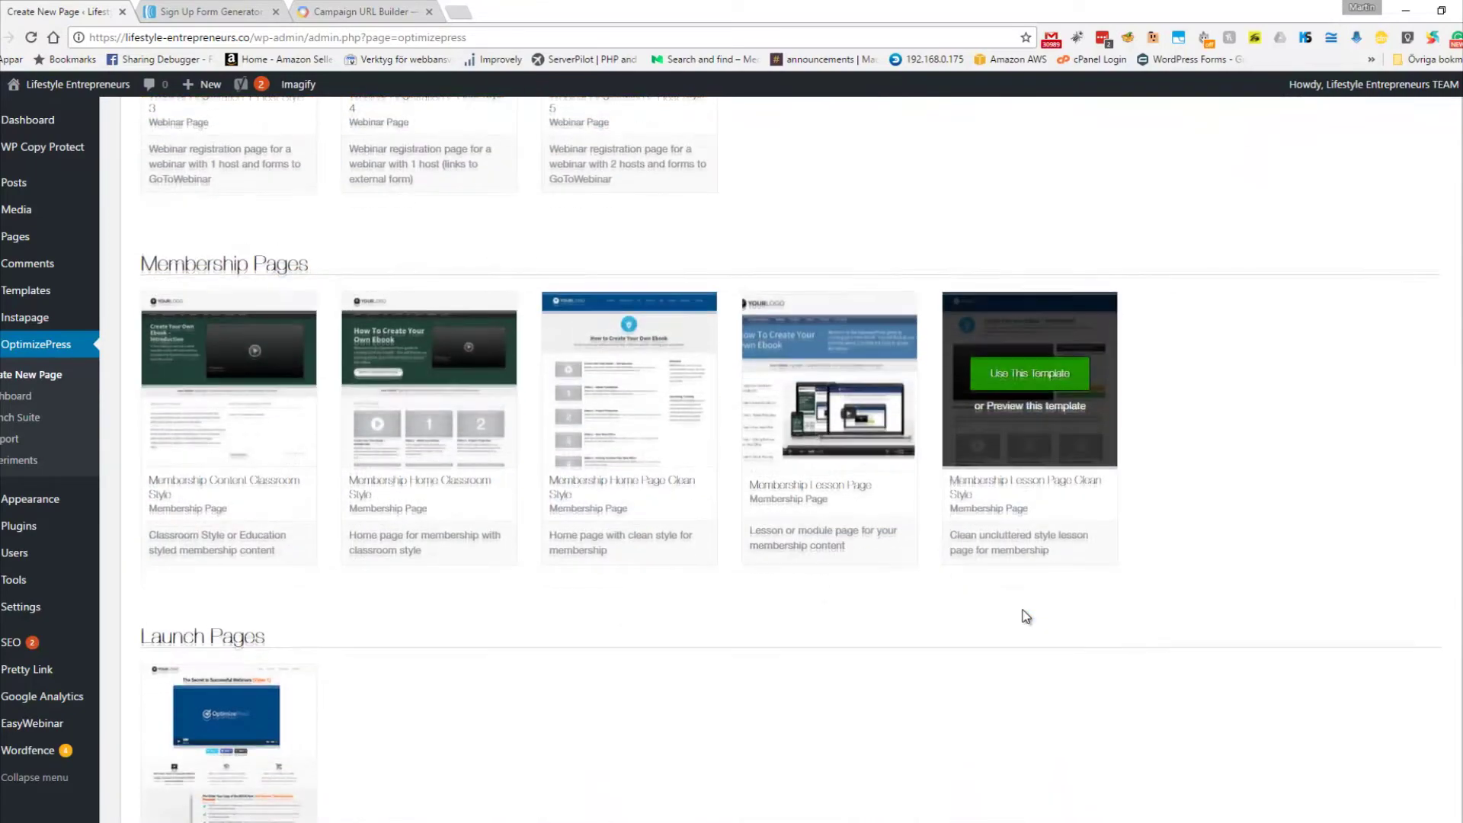
{"action": "scroll", "coordinate": [1026, 615], "scroll_direction": "up", "scroll_amount": 4}
{"action": "left_click", "coordinate": [629, 305]}
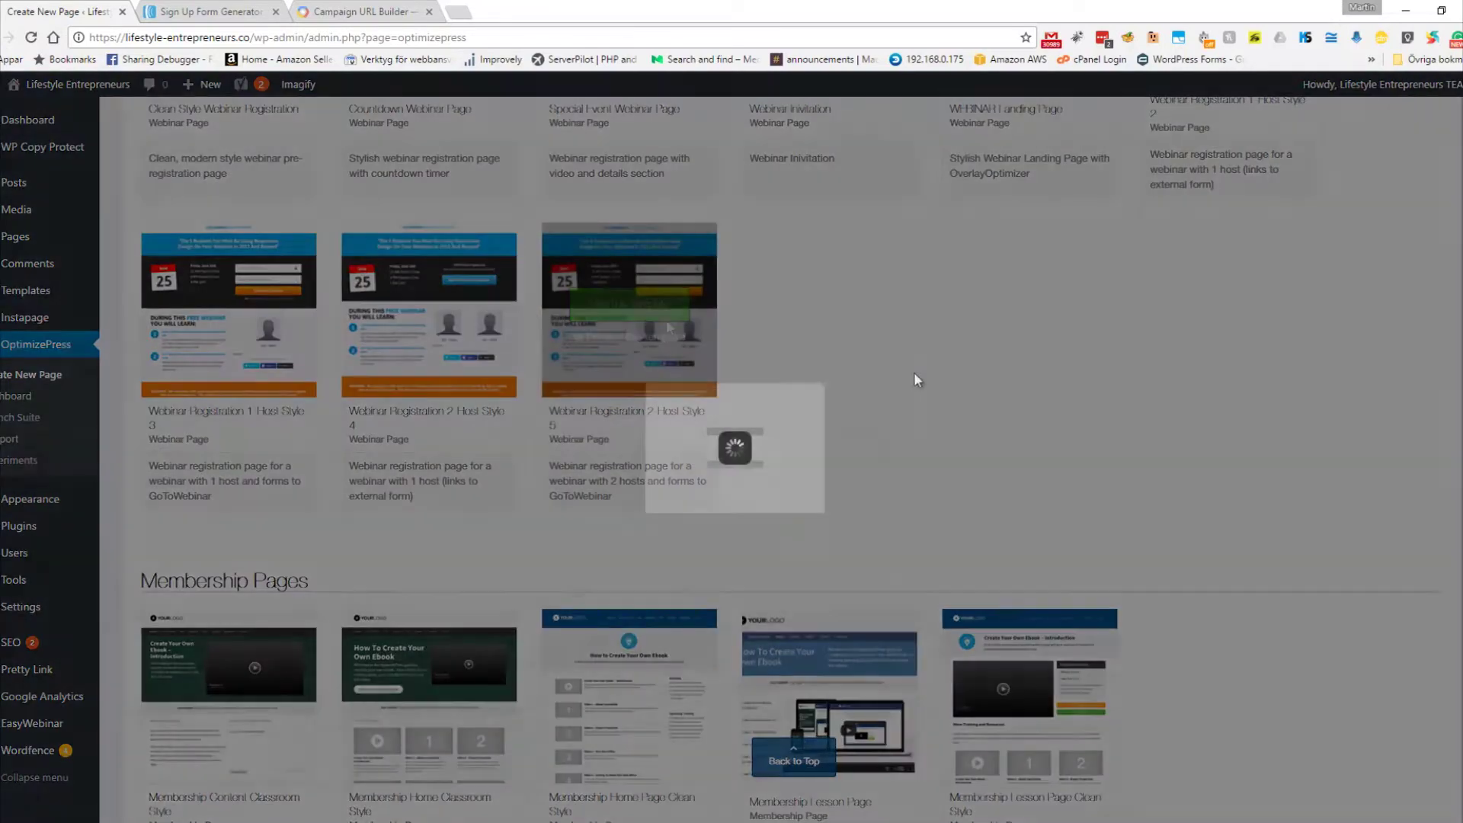
Step: Name the page test-aweber and create it
{"action": "left_click", "coordinate": [503, 404]}
{"action": "type", "text": "tes"}
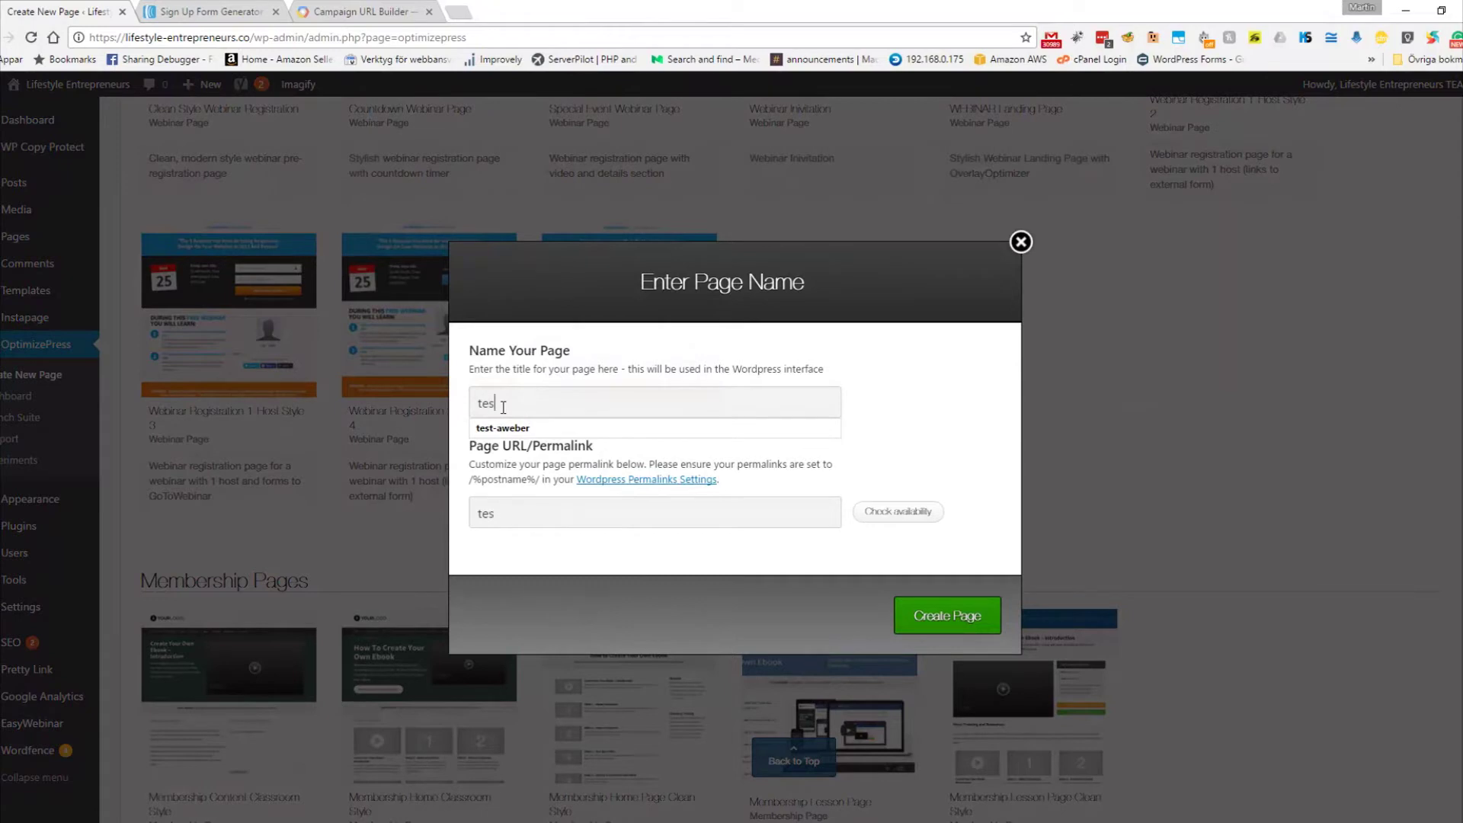
{"action": "type", "text": "t-aweber"}
{"action": "left_click", "coordinate": [919, 405]}
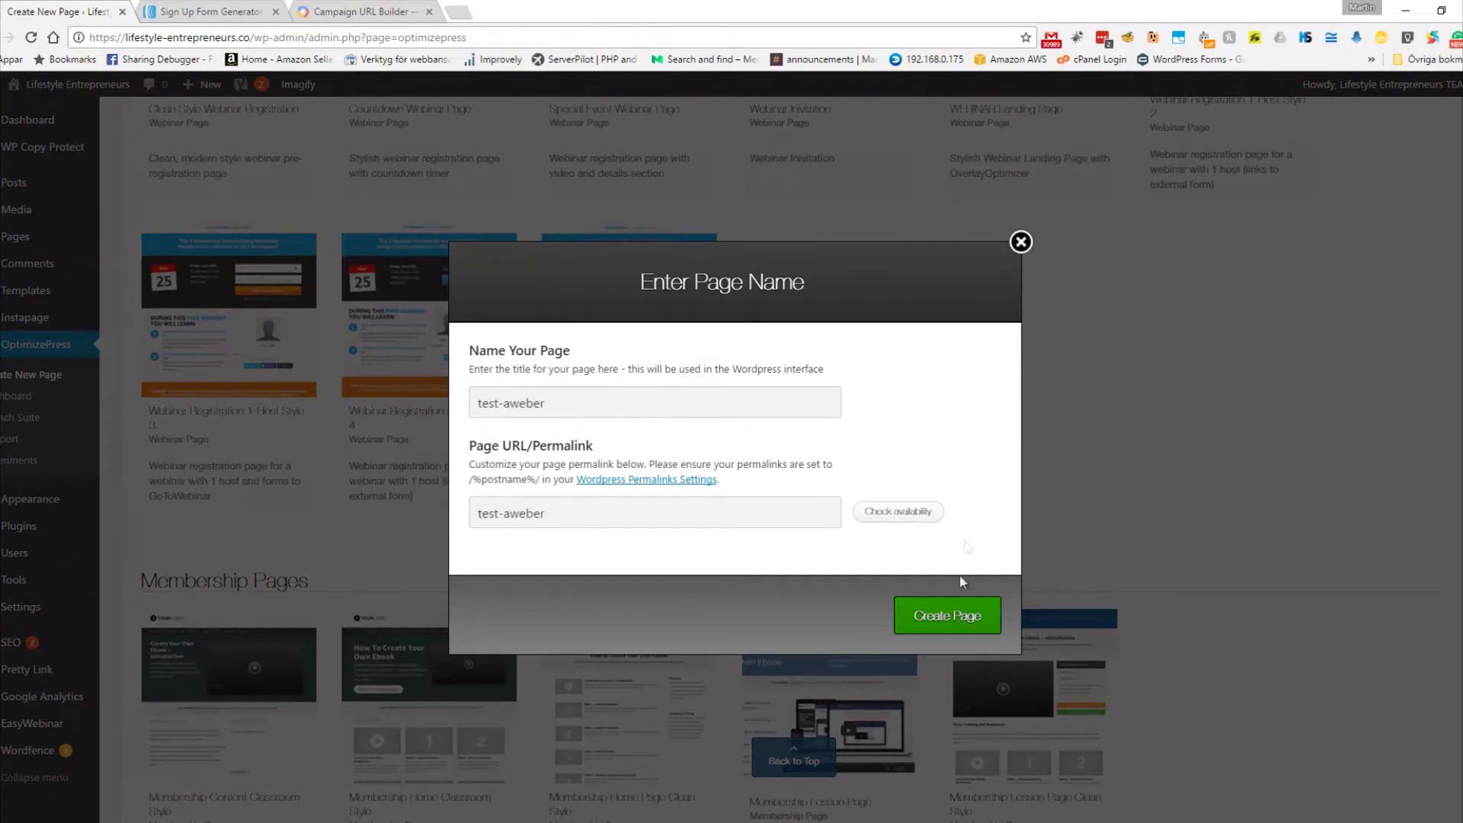
{"action": "left_click", "coordinate": [966, 618]}
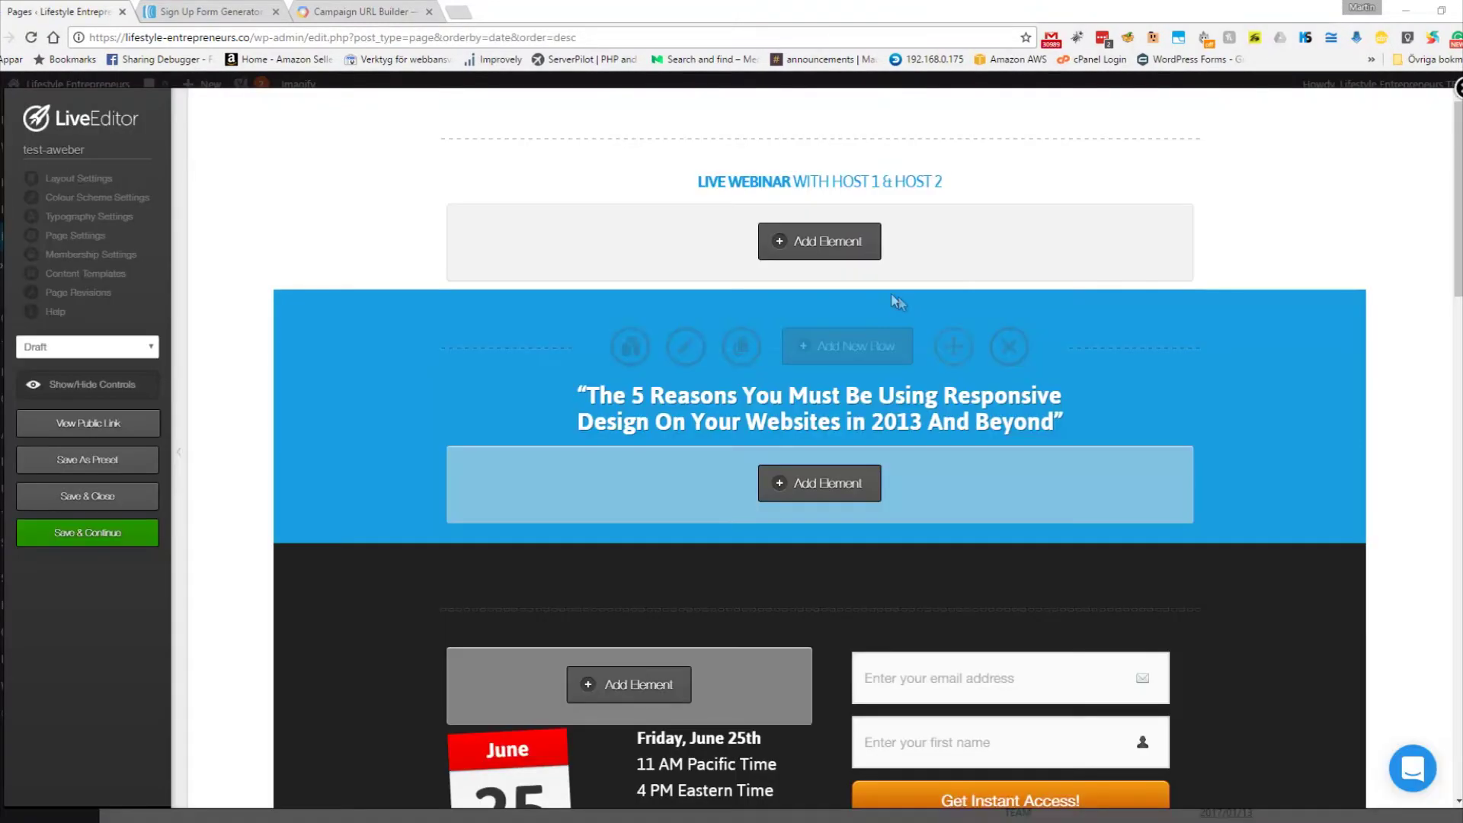
{"action": "scroll", "coordinate": [1032, 443], "scroll_direction": "down", "scroll_amount": 2}
Step: Switch the webinar opt-in form's integration to Custom form and paste the AWeber HTML
{"action": "mouse_move", "coordinate": [1085, 503]}
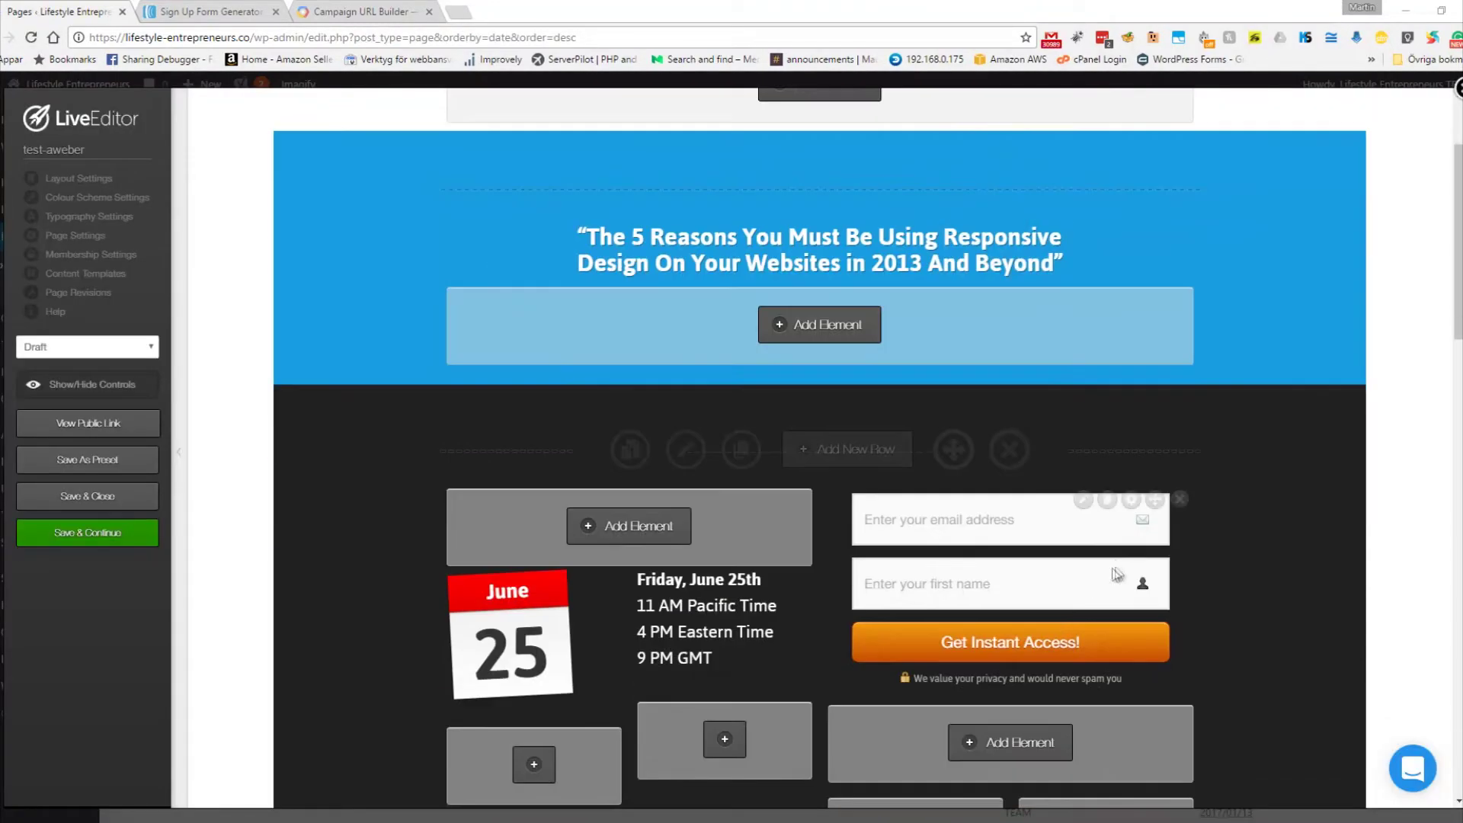
{"action": "left_click", "coordinate": [1084, 500]}
{"action": "left_click", "coordinate": [583, 434]}
{"action": "left_click", "coordinate": [585, 467]}
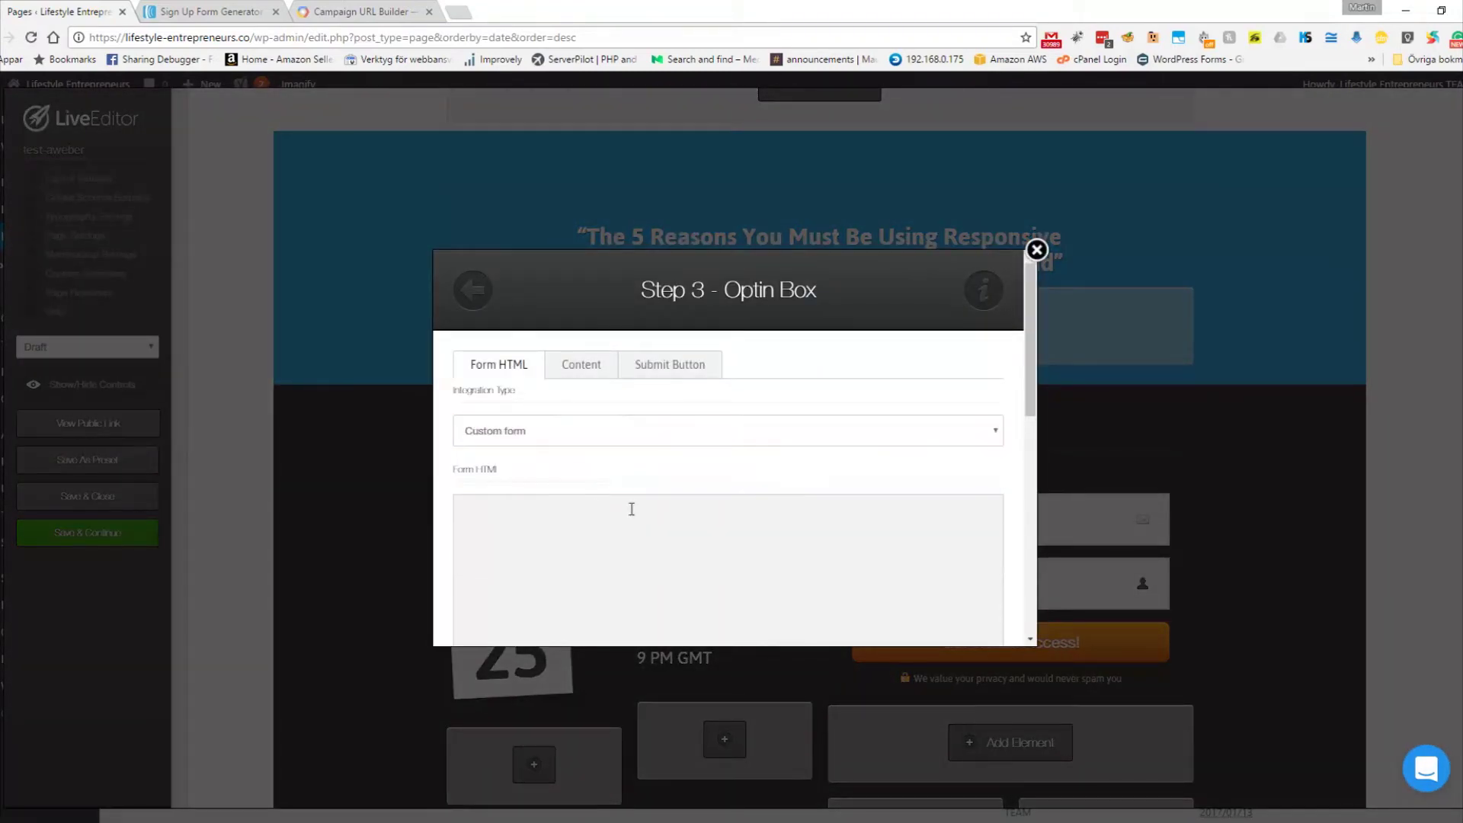
{"action": "scroll", "coordinate": [631, 509], "scroll_direction": "down", "scroll_amount": 3}
{"action": "left_click", "coordinate": [592, 311]}
{"action": "key", "text": "ctrl+v"}
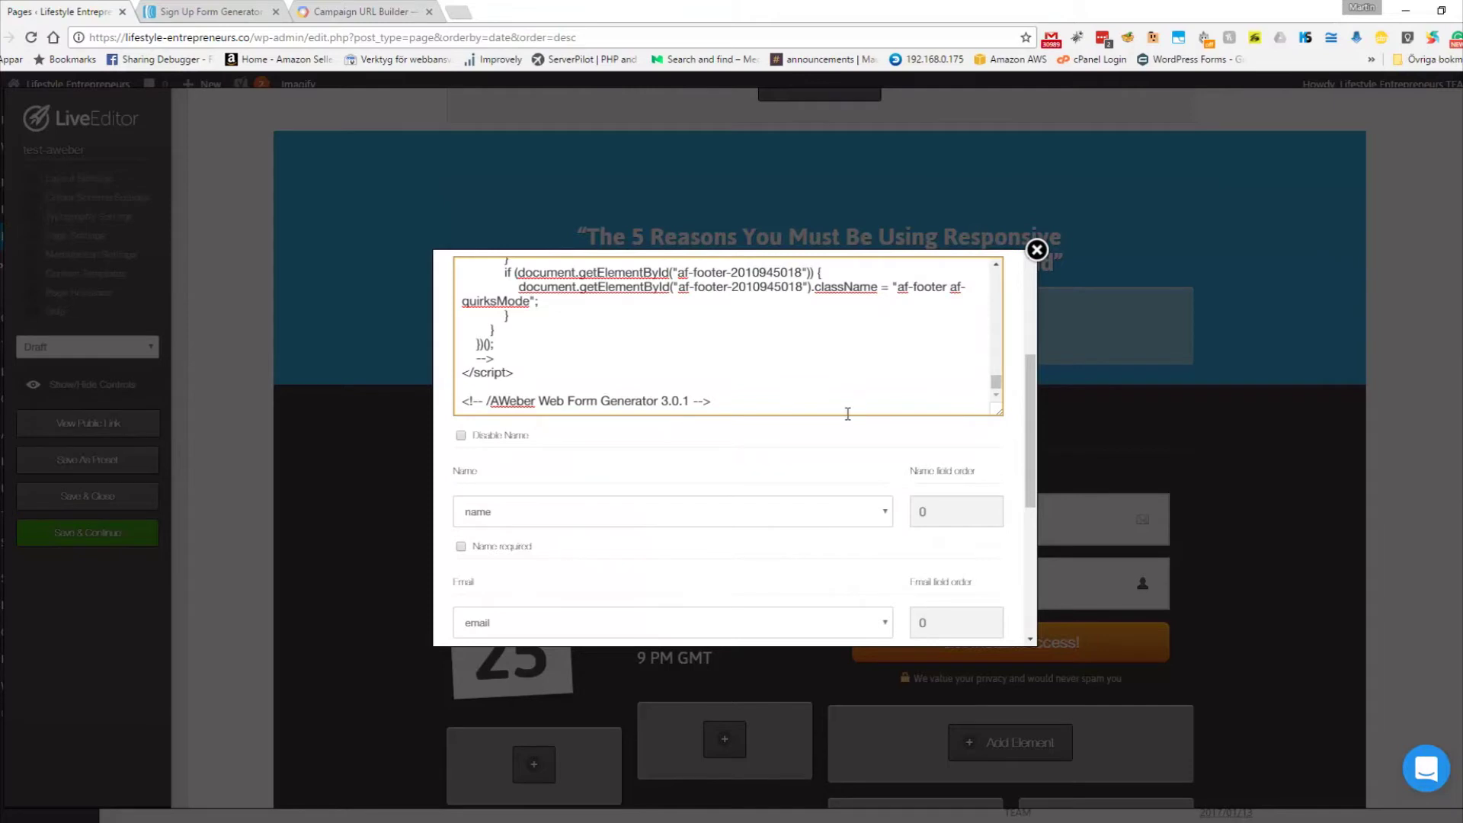
Step: Keep Custom form as integration, set email field order to 1, and insert the form
{"action": "scroll", "coordinate": [847, 413], "scroll_direction": "up", "scroll_amount": 3}
{"action": "left_click_drag", "start_coordinate": [1042, 429], "coordinate": [1039, 336]}
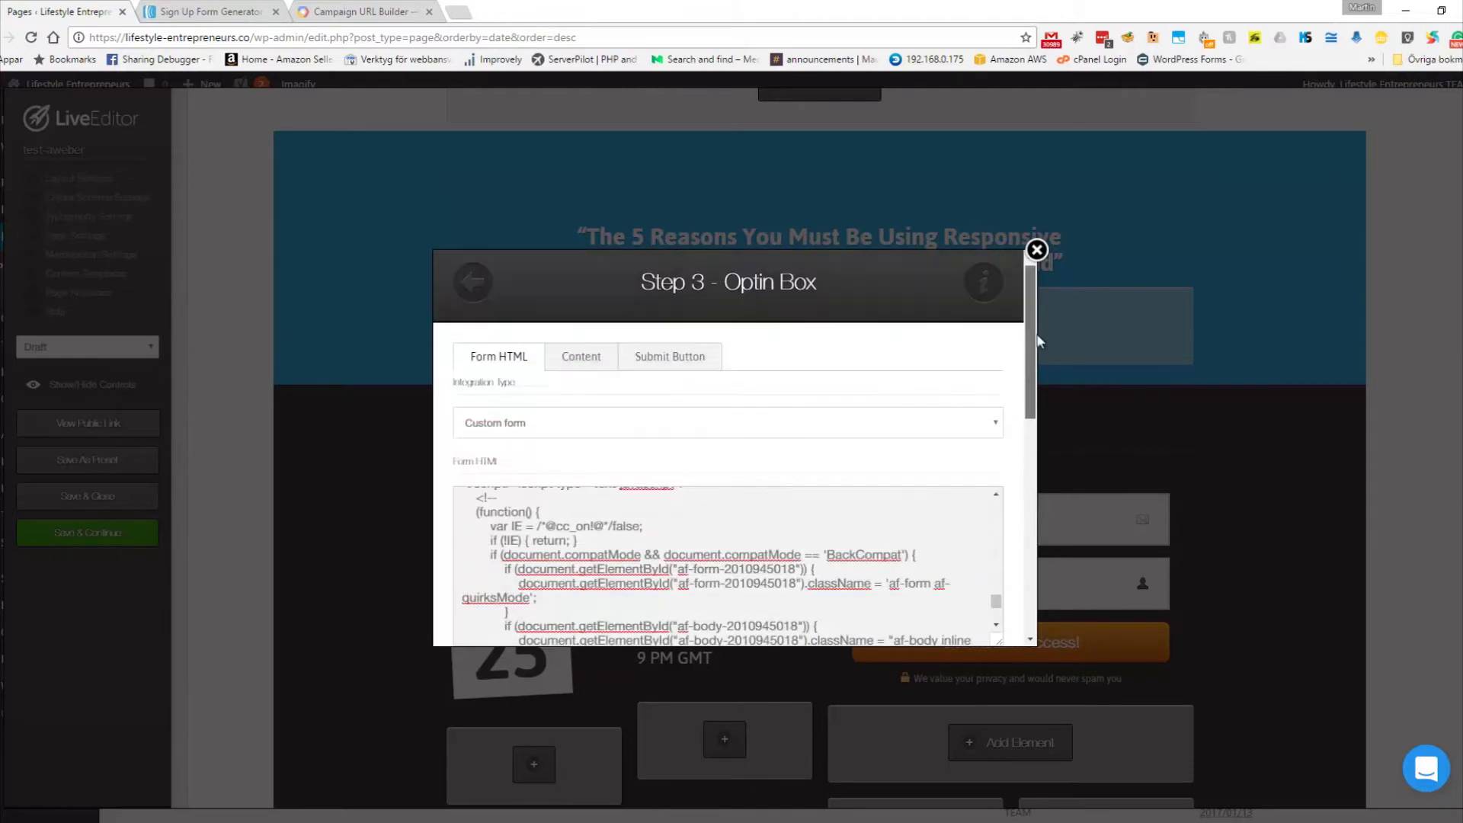
{"action": "left_click", "coordinate": [620, 426]}
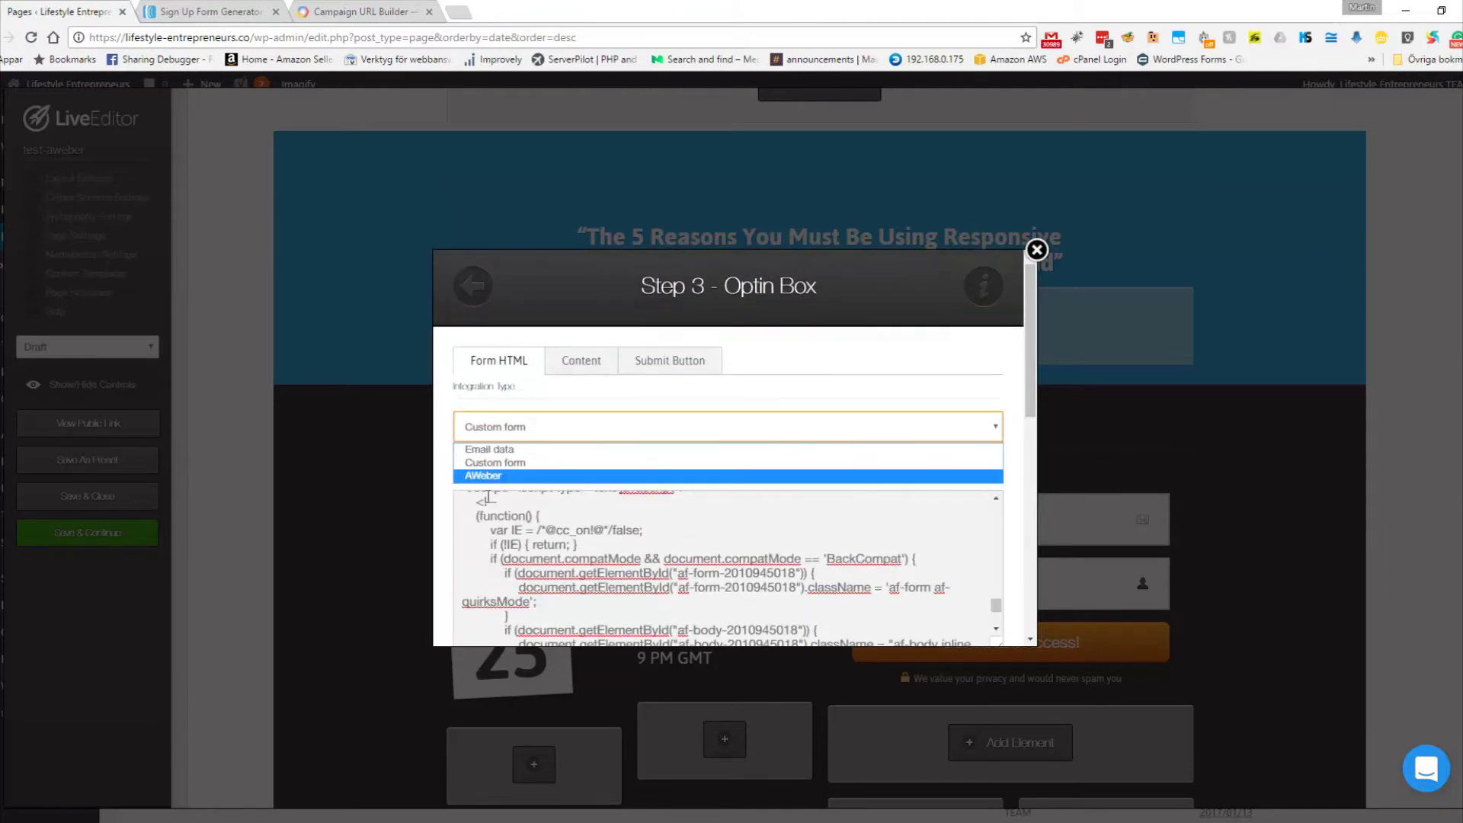
{"action": "left_click", "coordinate": [514, 463]}
{"action": "scroll", "coordinate": [1027, 450], "scroll_direction": "down", "scroll_amount": 4}
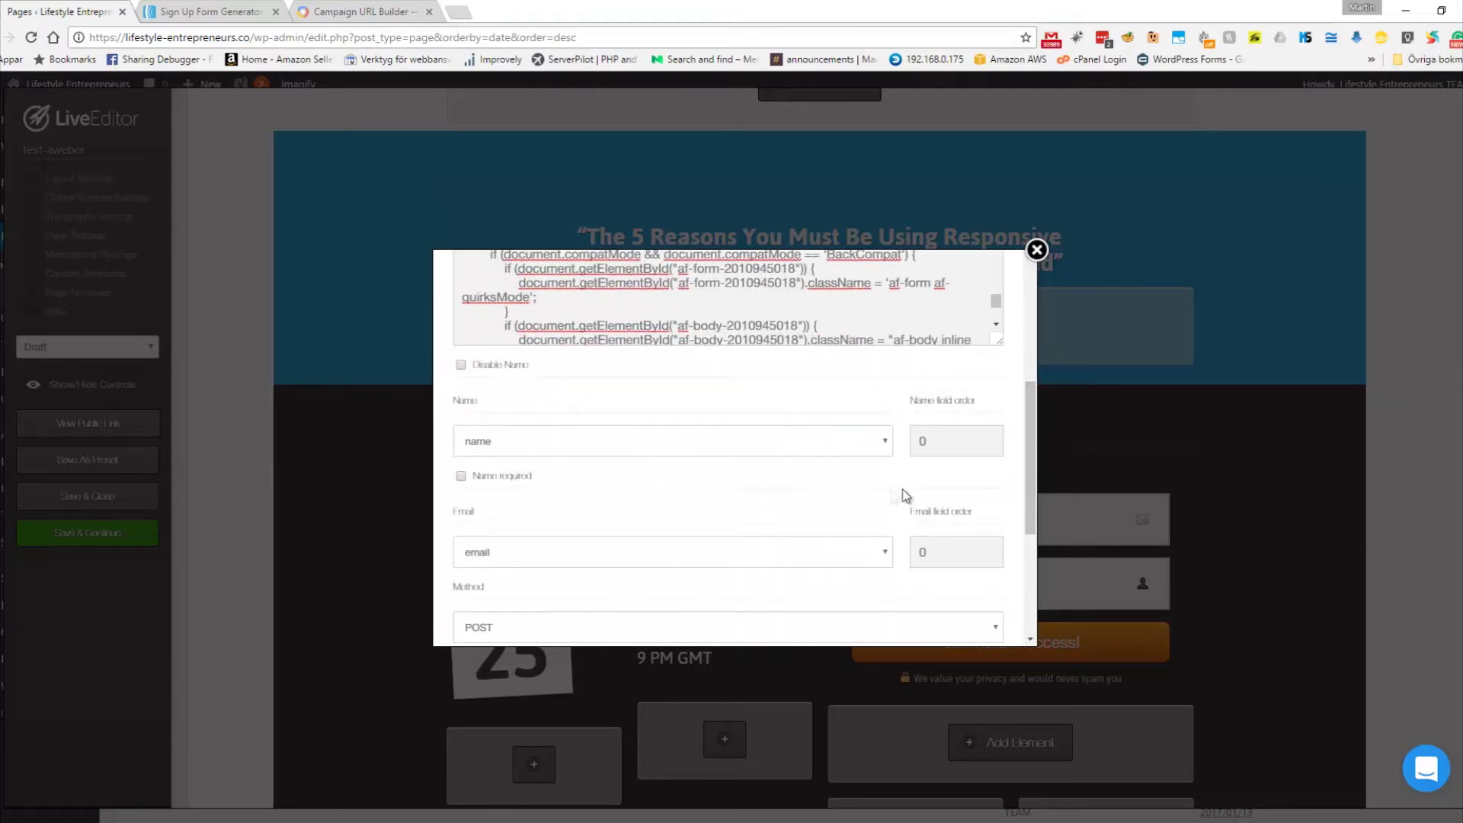
{"action": "scroll", "coordinate": [524, 484], "scroll_direction": "down", "scroll_amount": 2}
{"action": "key", "text": "Tab"}
{"action": "type", "text": "1"}
{"action": "scroll", "coordinate": [831, 398], "scroll_direction": "up", "scroll_amount": 3}
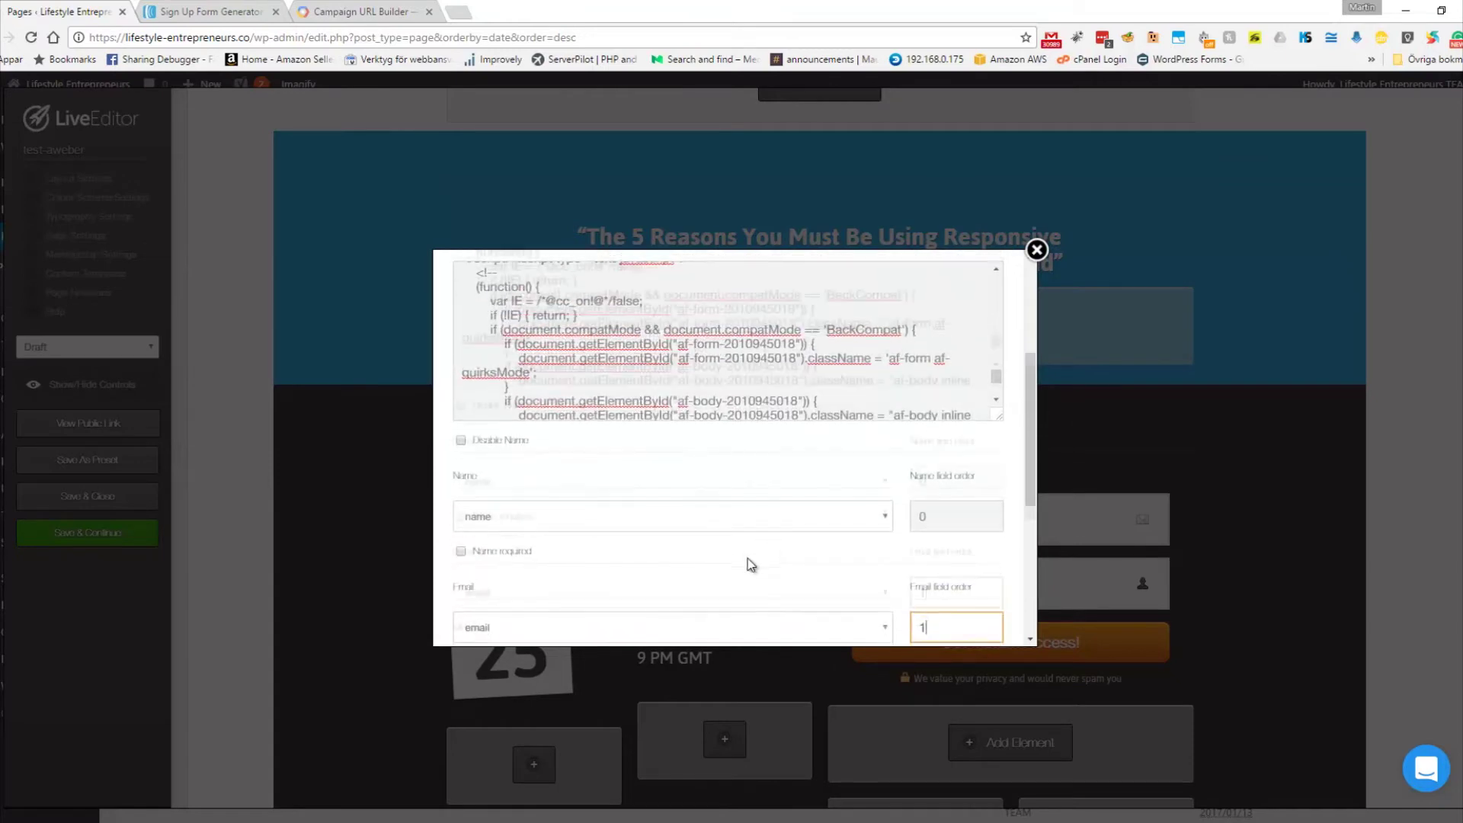
{"action": "scroll", "coordinate": [564, 503], "scroll_direction": "down", "scroll_amount": 1}
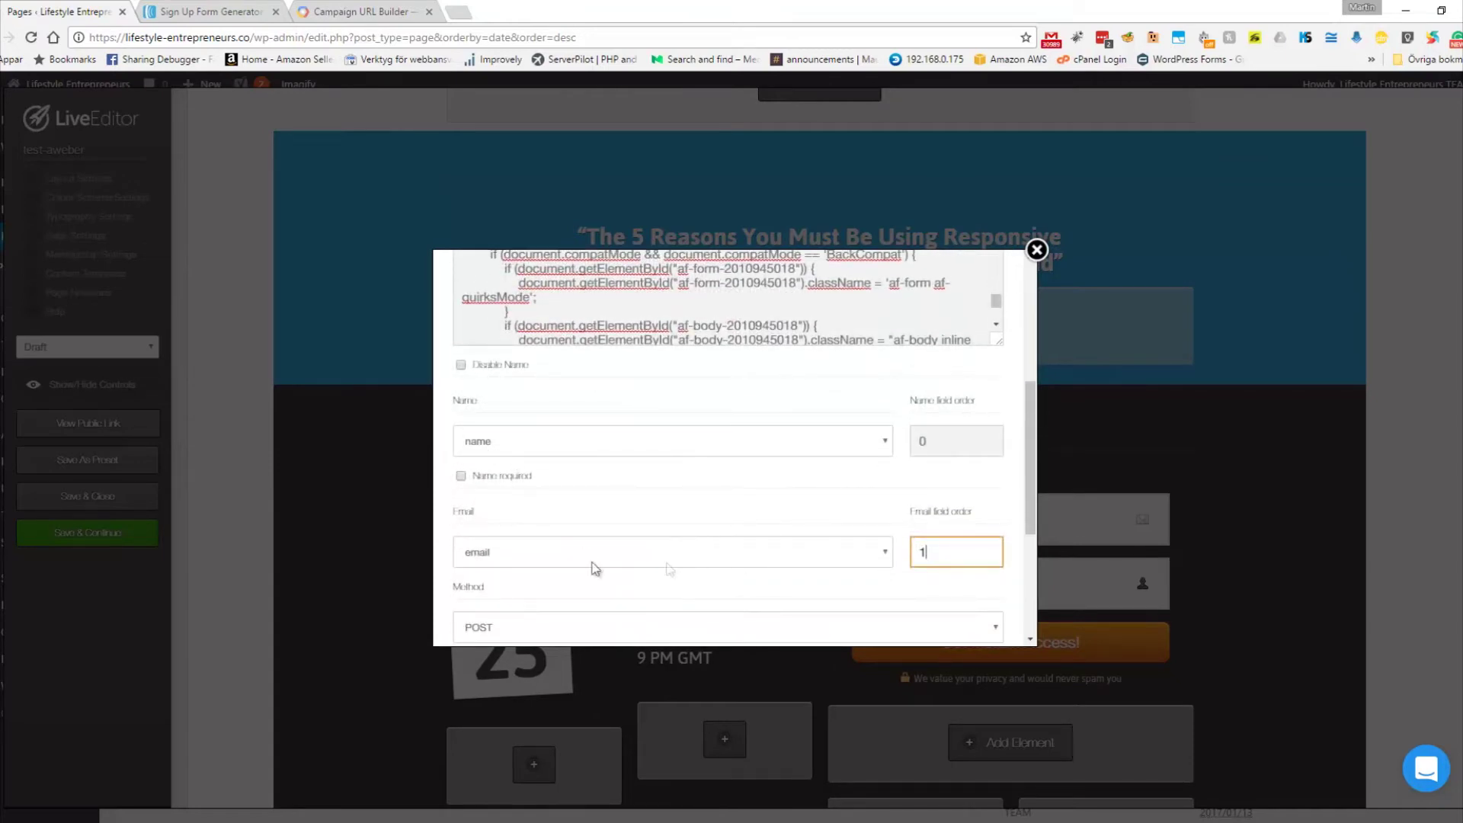
{"action": "scroll", "coordinate": [675, 561], "scroll_direction": "down", "scroll_amount": 3}
{"action": "left_click", "coordinate": [814, 606]}
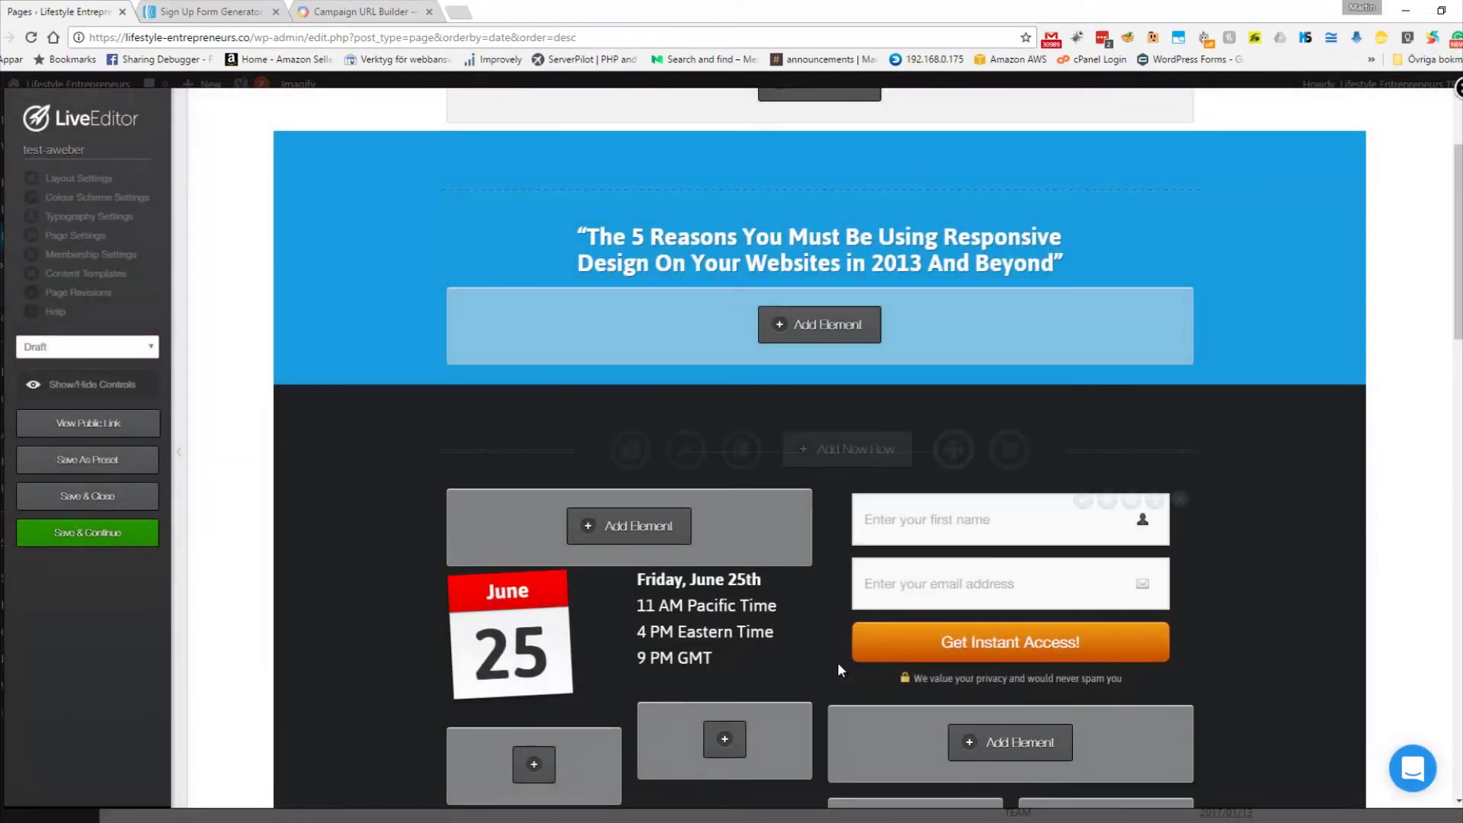
Step: Delete the bottom opt-in form and the 'claim your spot below' heading
{"action": "scroll", "coordinate": [812, 643], "scroll_direction": "down", "scroll_amount": 15}
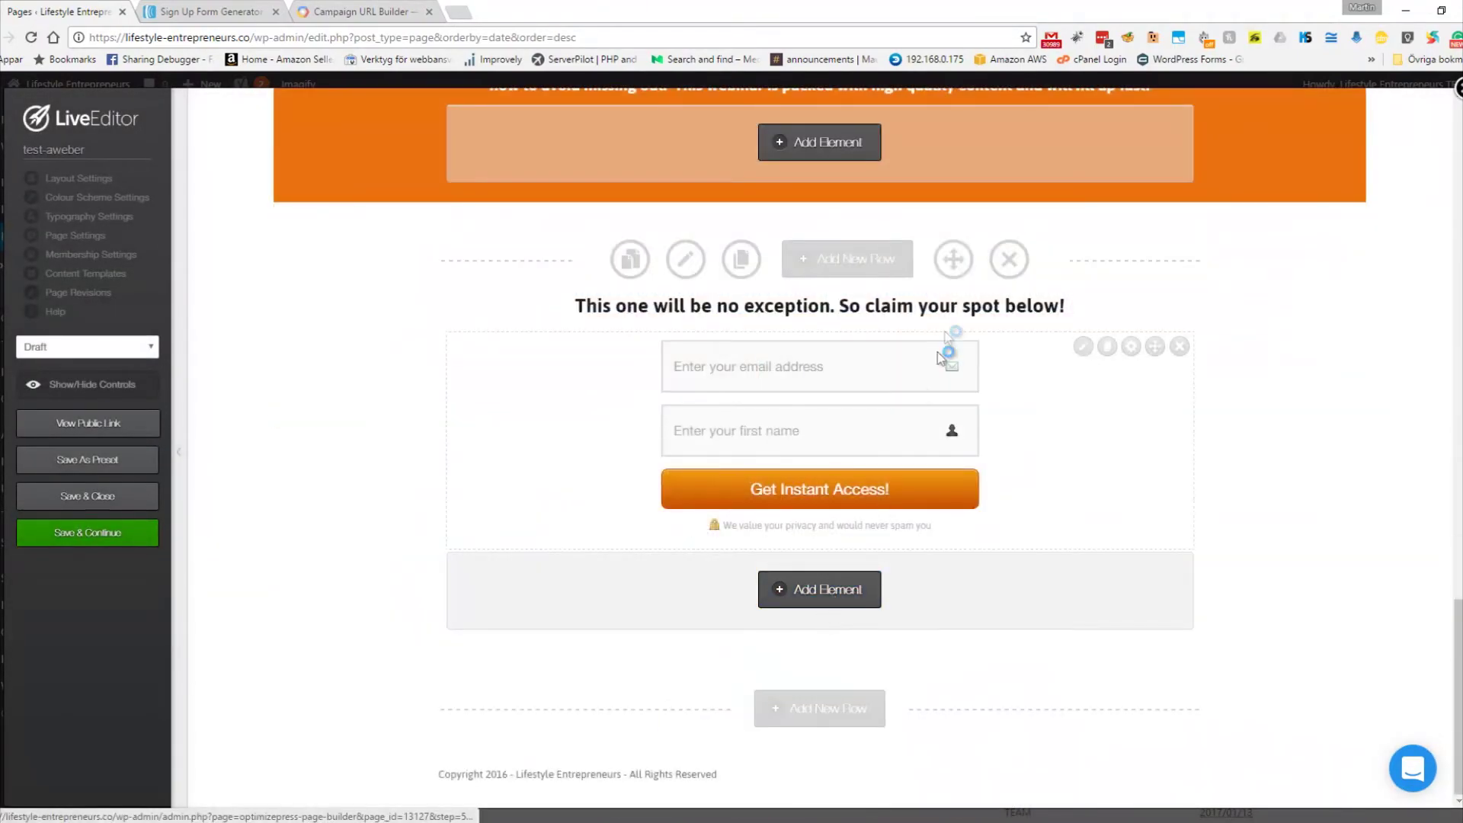
{"action": "left_click", "coordinate": [1180, 349]}
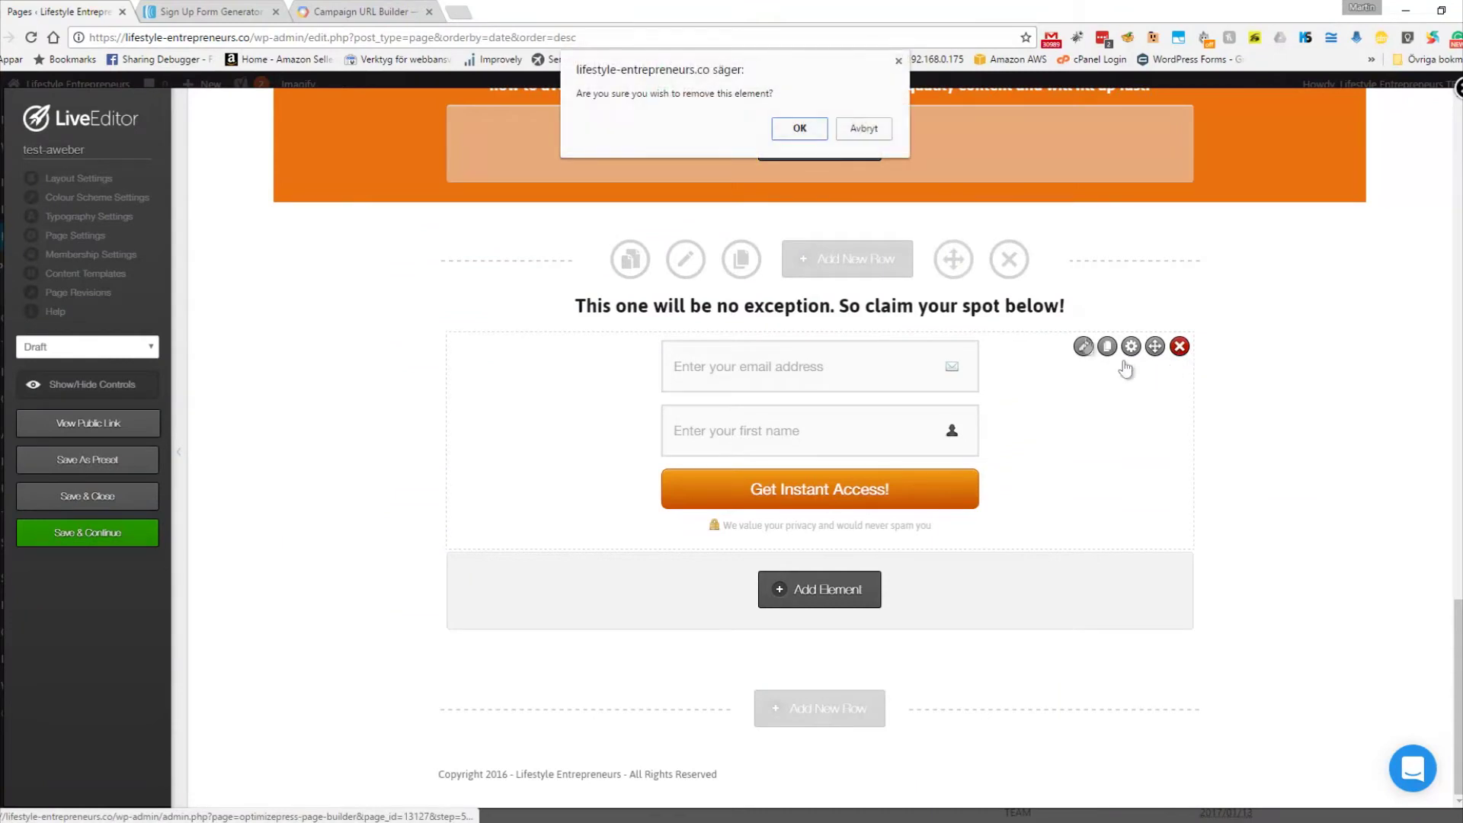
{"action": "left_click", "coordinate": [799, 128]}
{"action": "left_click", "coordinate": [1180, 526]}
{"action": "left_click", "coordinate": [797, 129]}
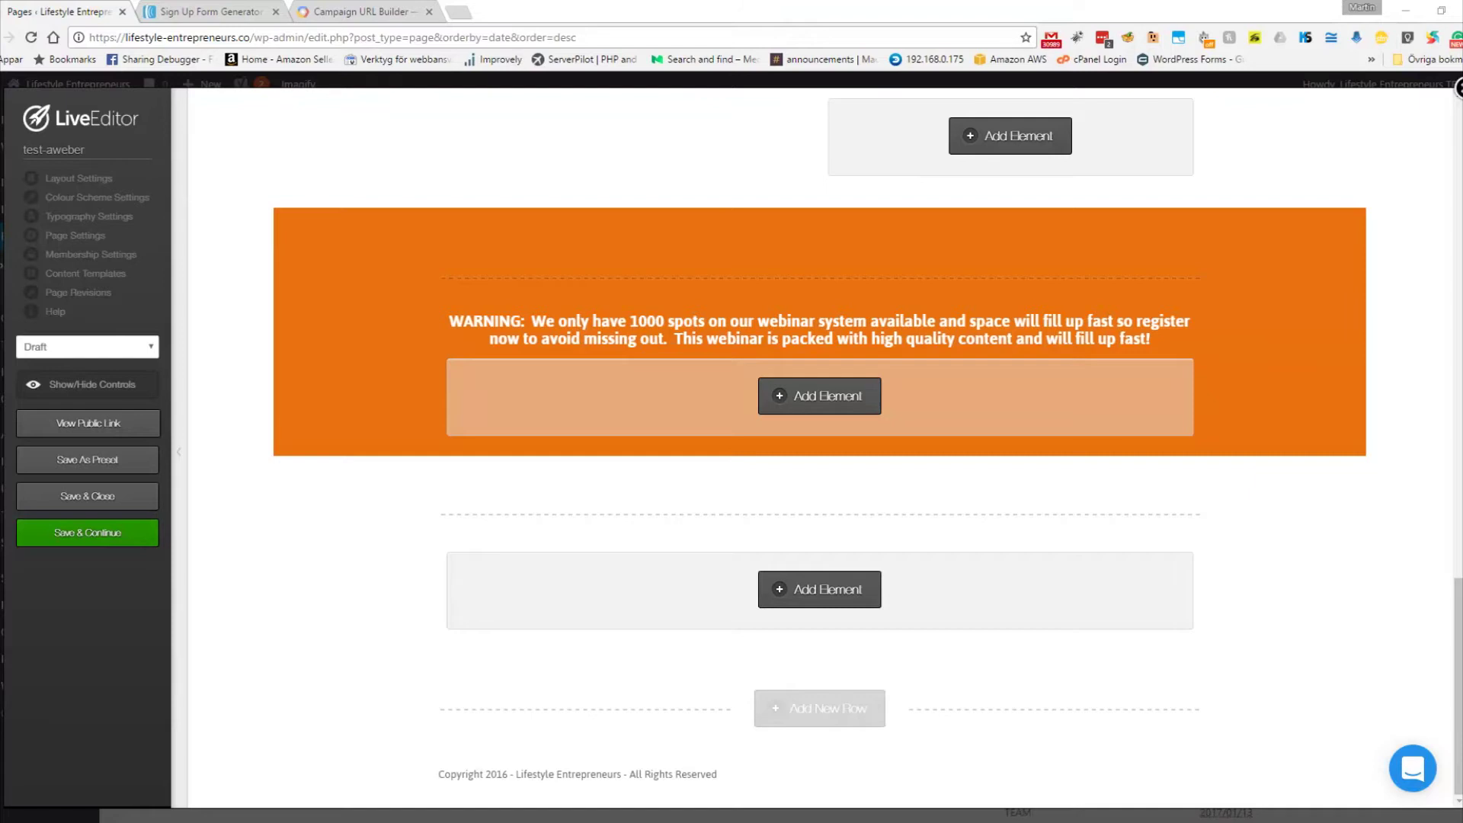
Step: Paste the UTM hidden-field script into a Custom HTML element in the empty row
{"action": "mouse_move", "coordinate": [917, 627]}
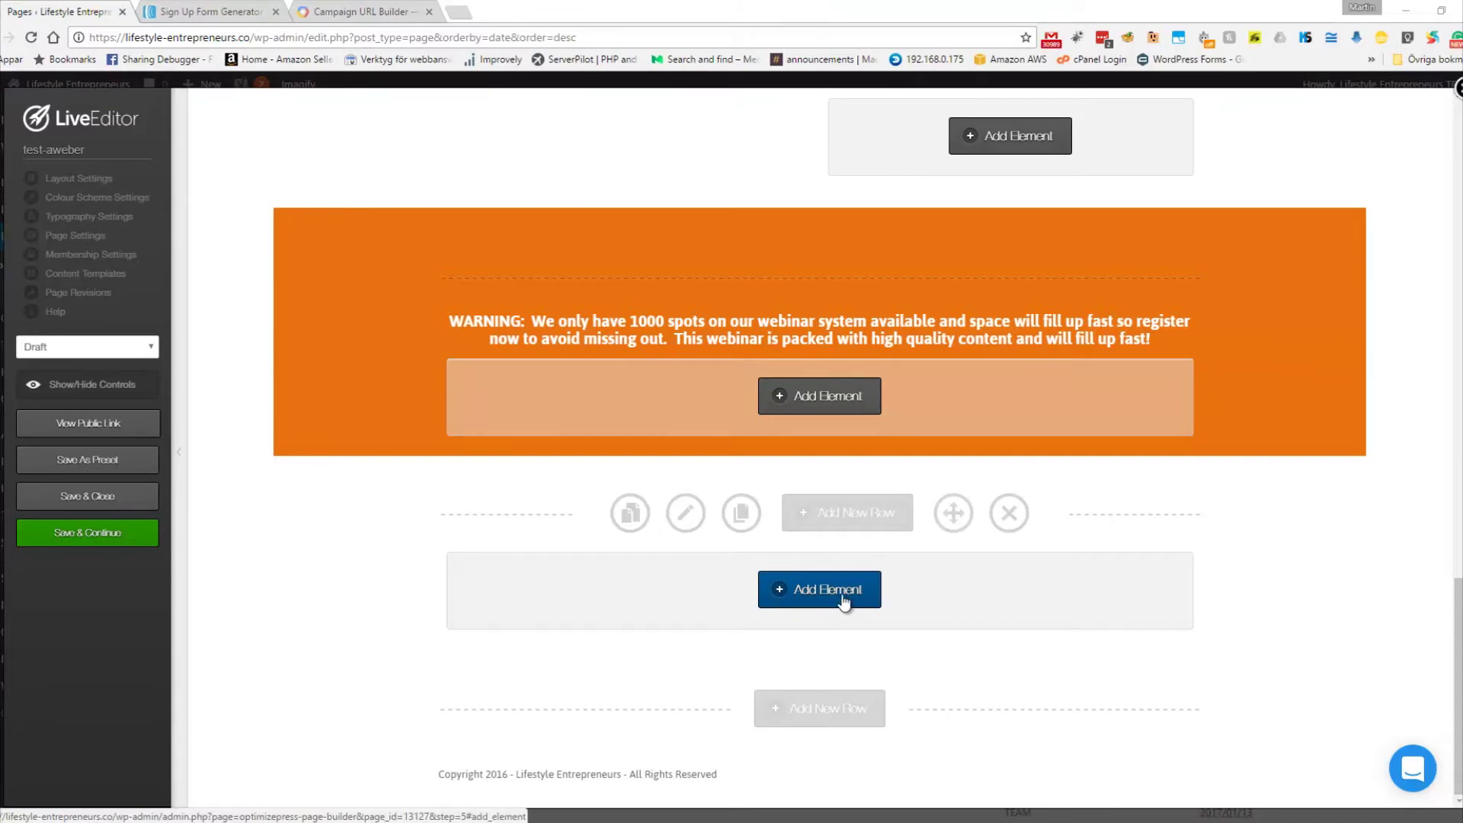
{"action": "left_click", "coordinate": [843, 602]}
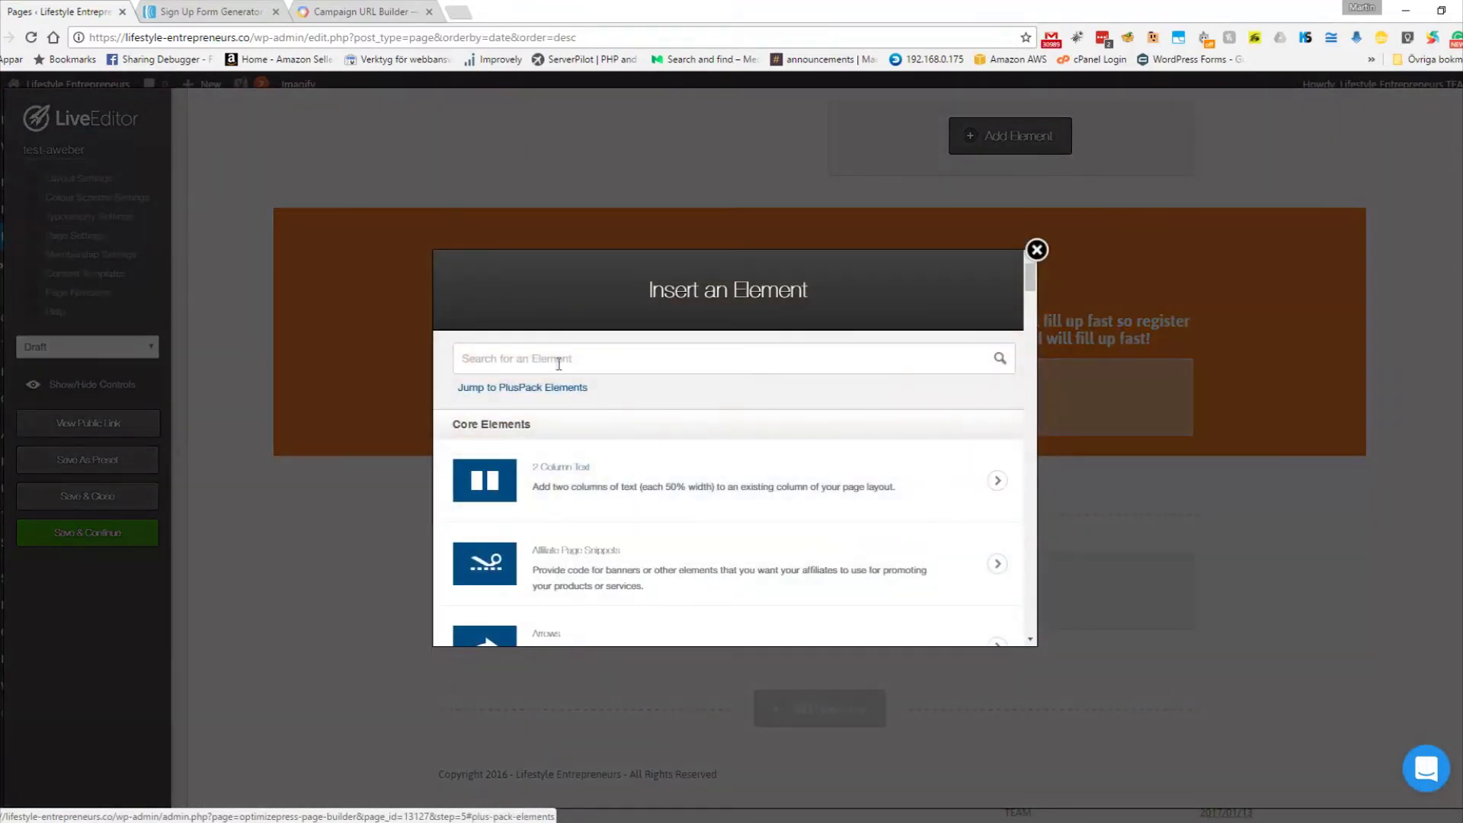
{"action": "type", "text": "htm"}
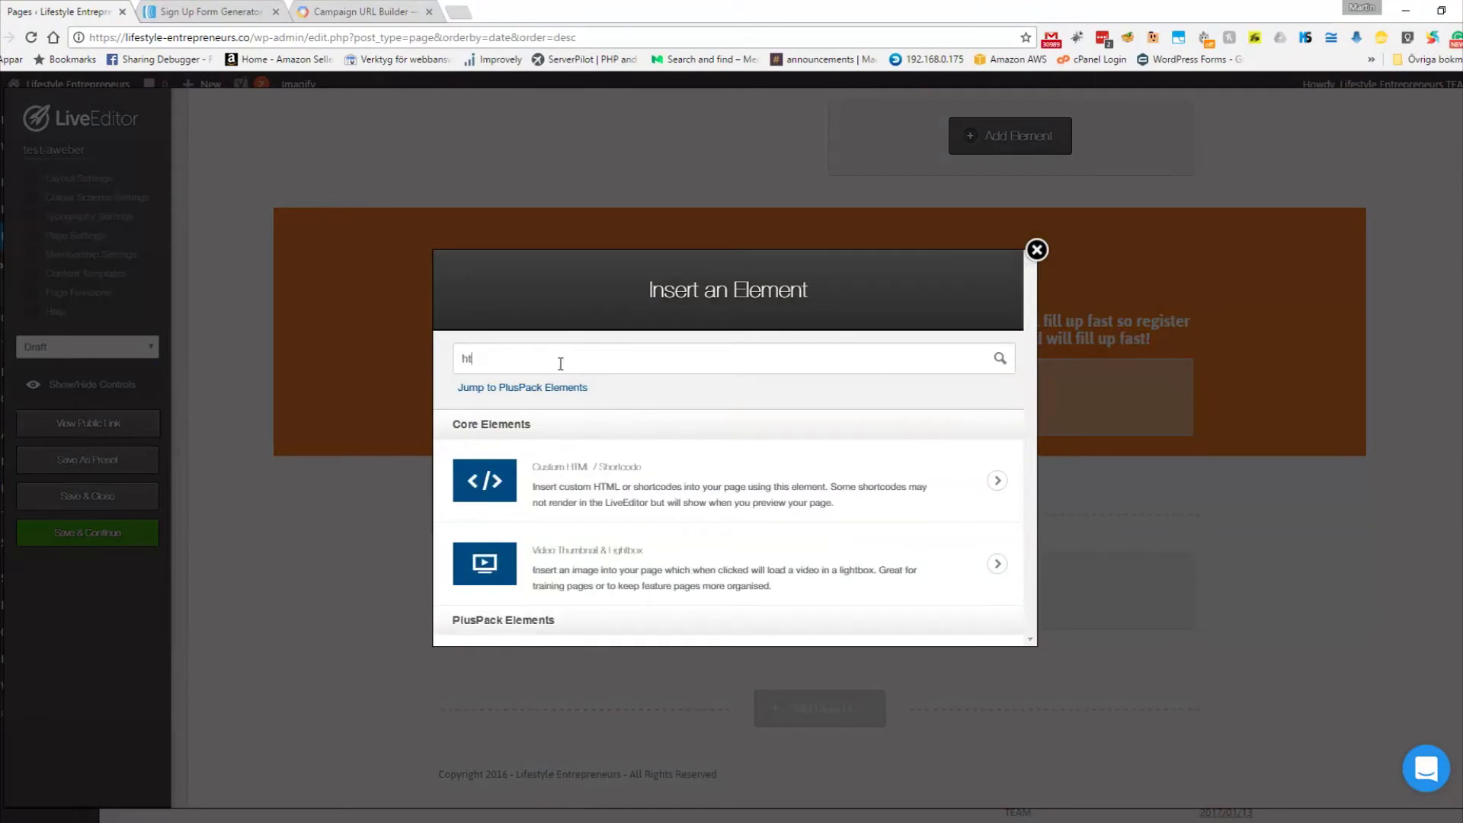
{"action": "left_click", "coordinate": [597, 482]}
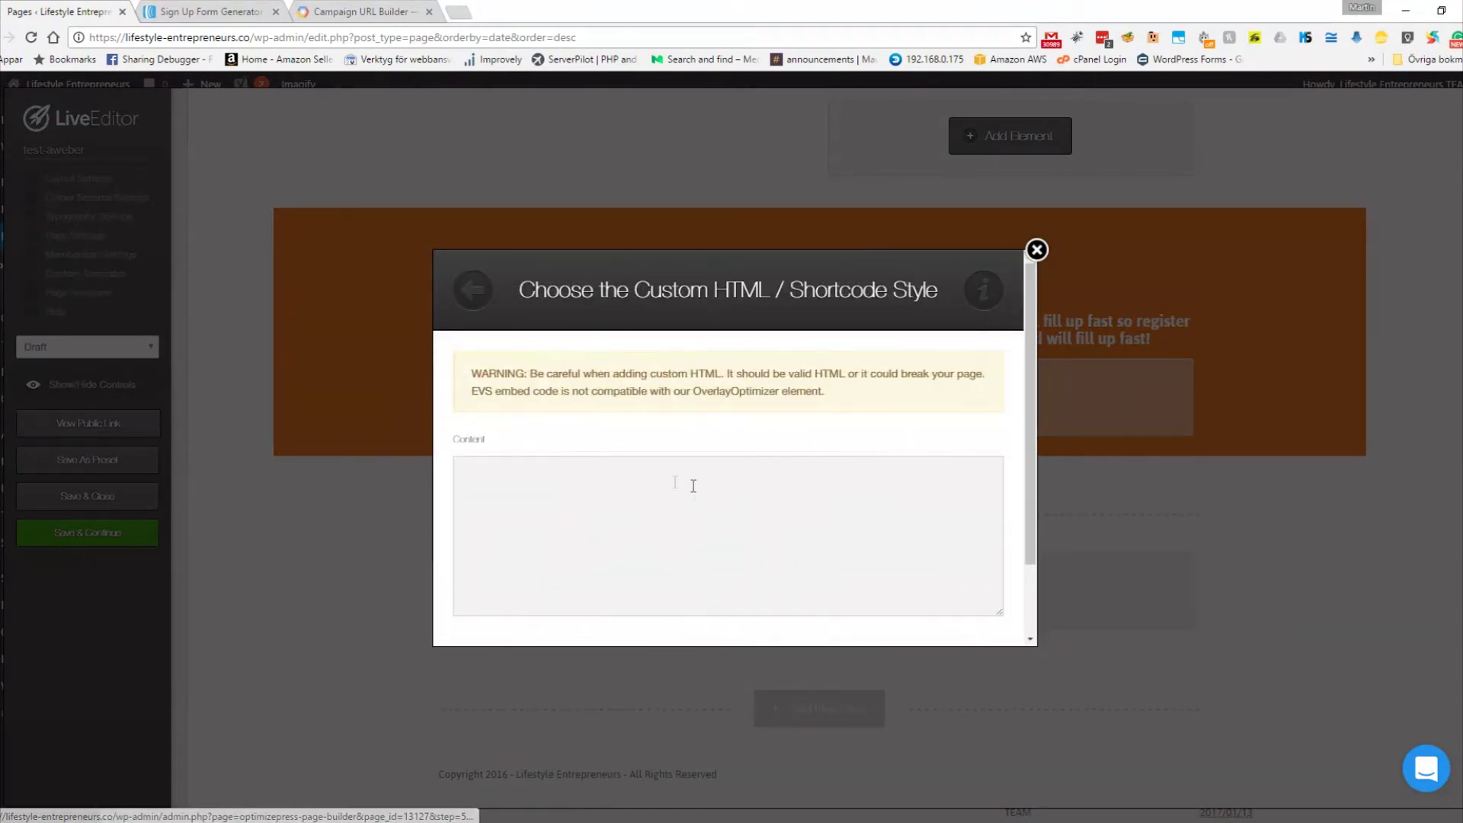
{"action": "left_click", "coordinate": [655, 529]}
{"action": "type", "text": "<!-- Other Script Footer Aweber--> <script type=\"text/javascript\"> addHiddenField(\"custom utm_source\", \"[urlparam param='utm_source'/]\"); addHiddenField(\"custom utm_medium\", \"[urlparam param='utm_medium'/]\"); addHiddenField(\"custom utm_term\", \"[urlparam param='utm_term'/]\"); addHiddenField(\"custom utm_content\", \"[urlparam param='utm_content'/]\"); addHiddenField(\"custom utm_campaign\", \"[urlparam param='utm_campaign'/]\"); </script>"}
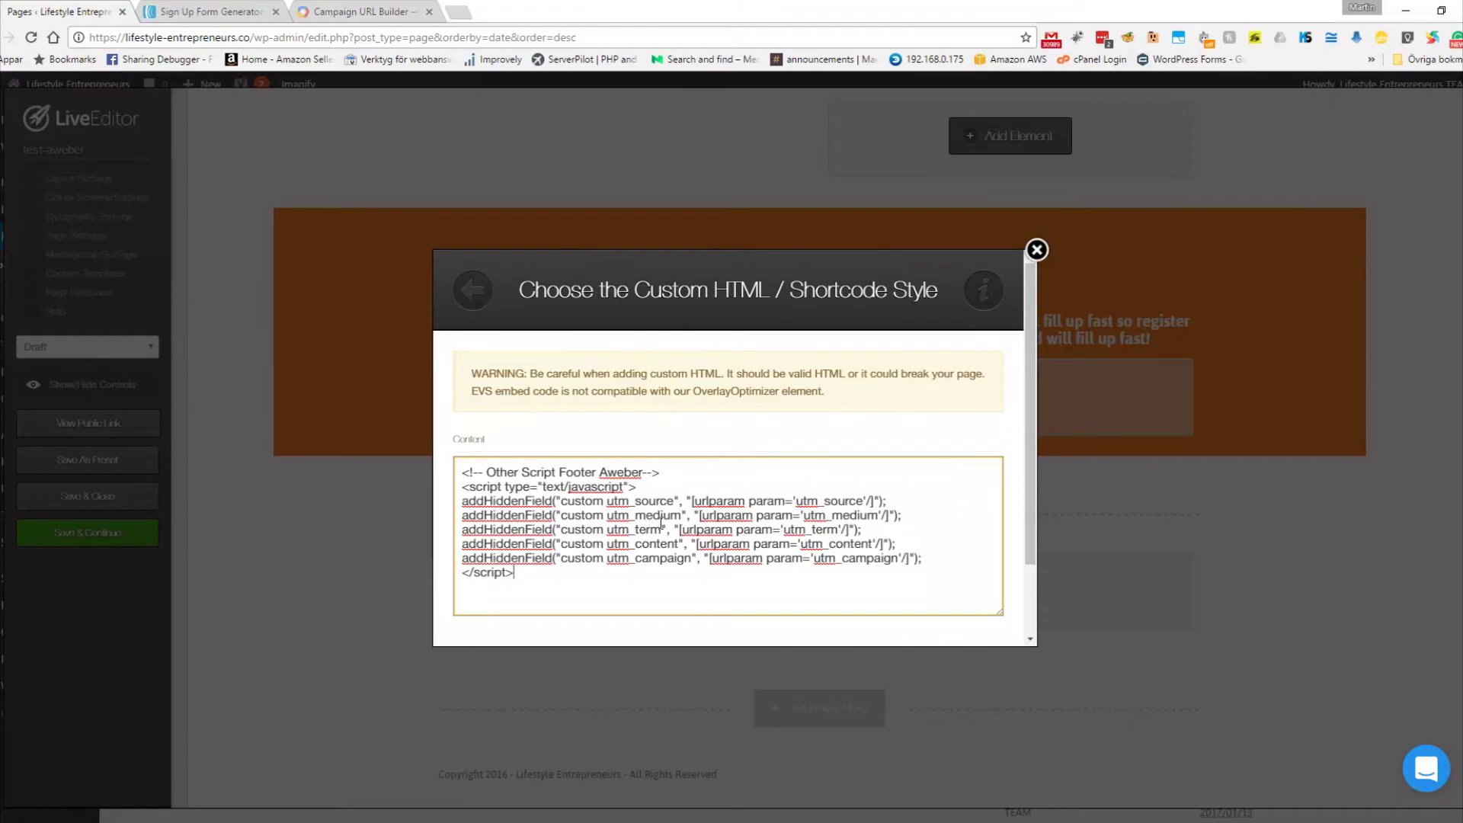
{"action": "left_click", "coordinate": [1036, 249]}
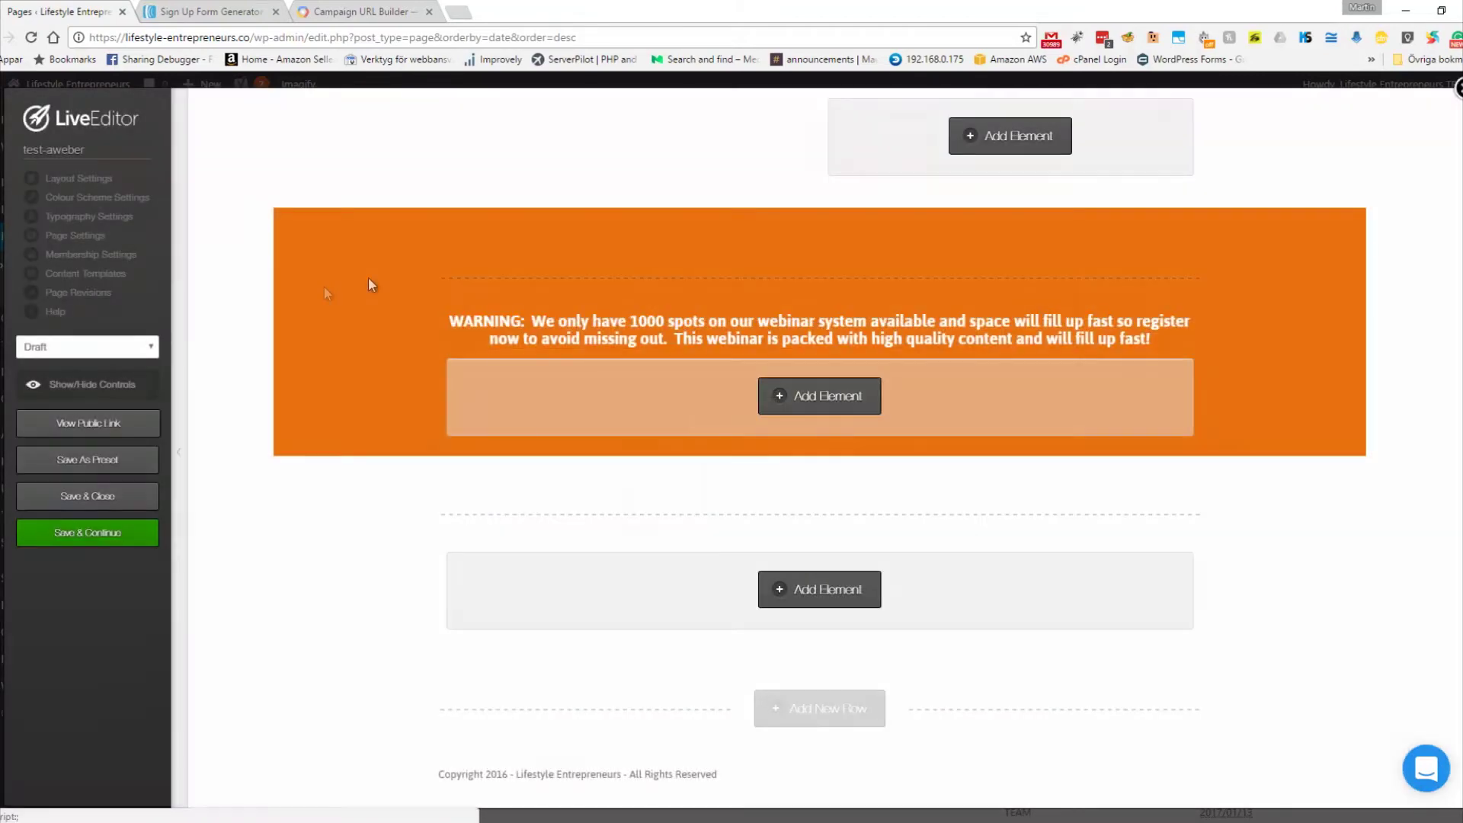
Step: Paste the UTM hidden-field script into a Footer block under Page Settings > Other Scripts
{"action": "left_click", "coordinate": [79, 235]}
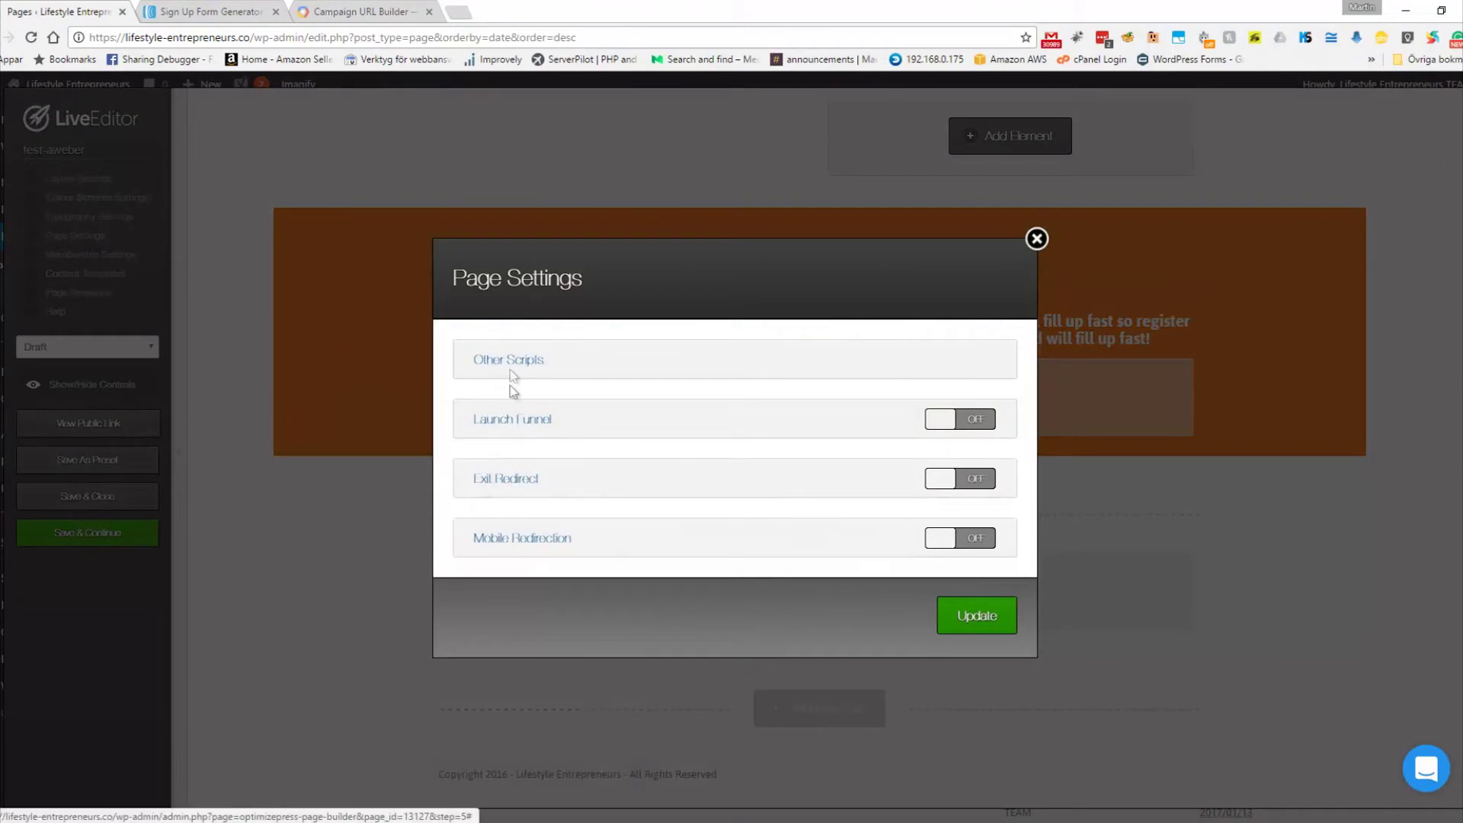
{"action": "left_click", "coordinate": [508, 364]}
{"action": "left_click", "coordinate": [518, 350]}
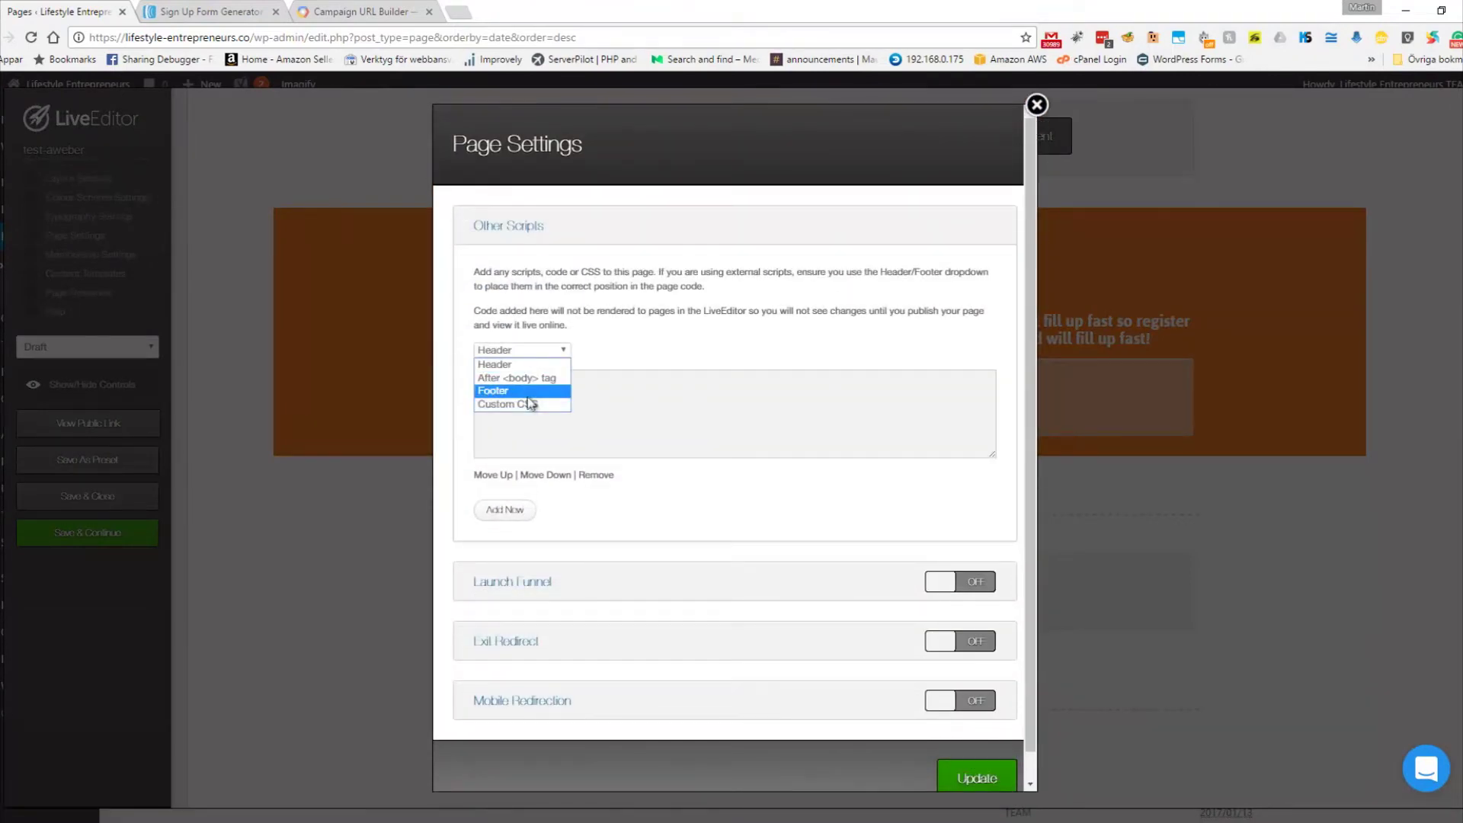
{"action": "left_click", "coordinate": [532, 392]}
{"action": "left_click", "coordinate": [561, 388]}
{"action": "key", "text": "ctrl+v"}
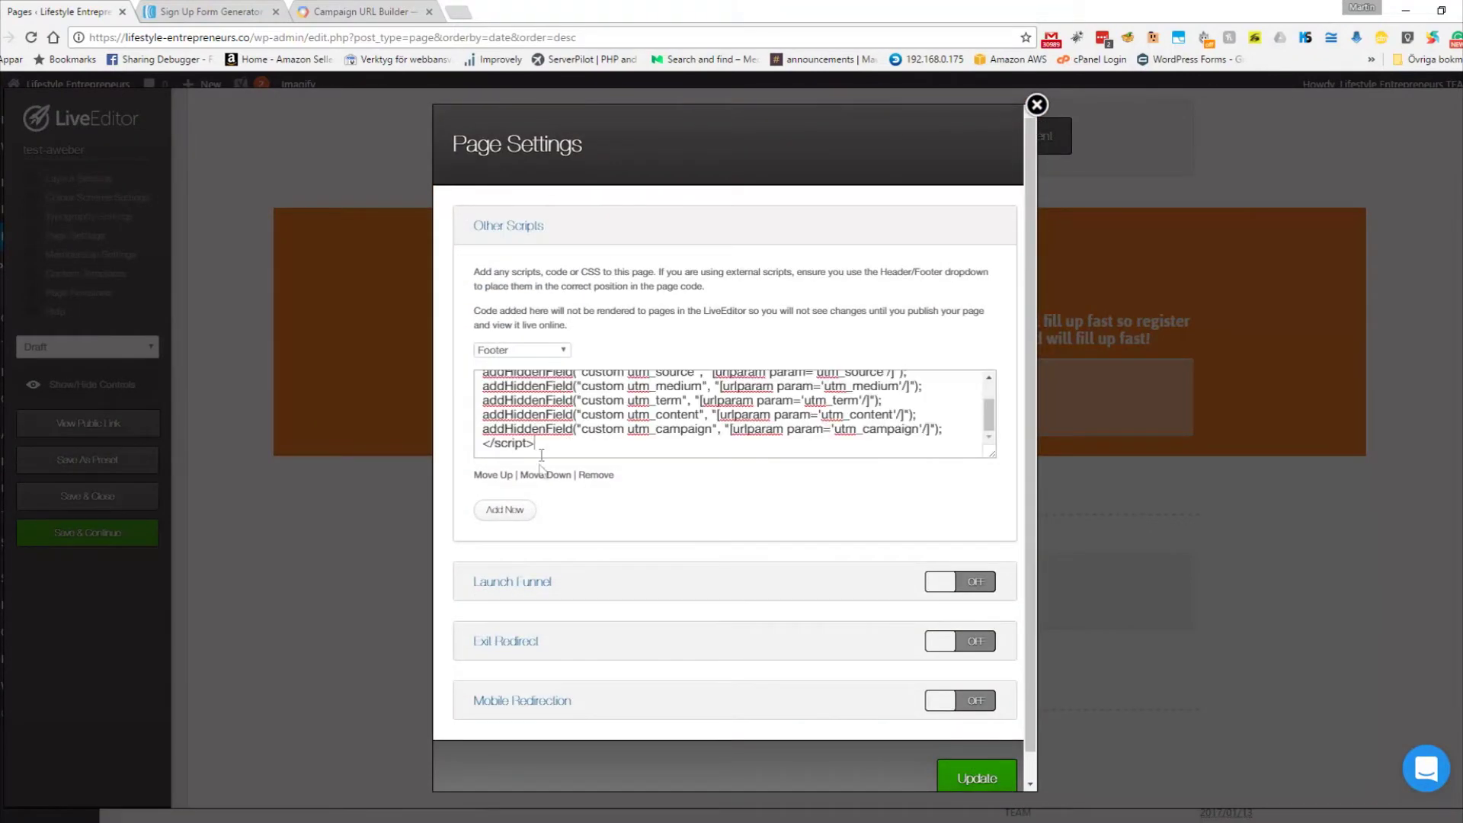
Step: Remove the extra empty script block and save the page settings
{"action": "left_click", "coordinate": [507, 511]}
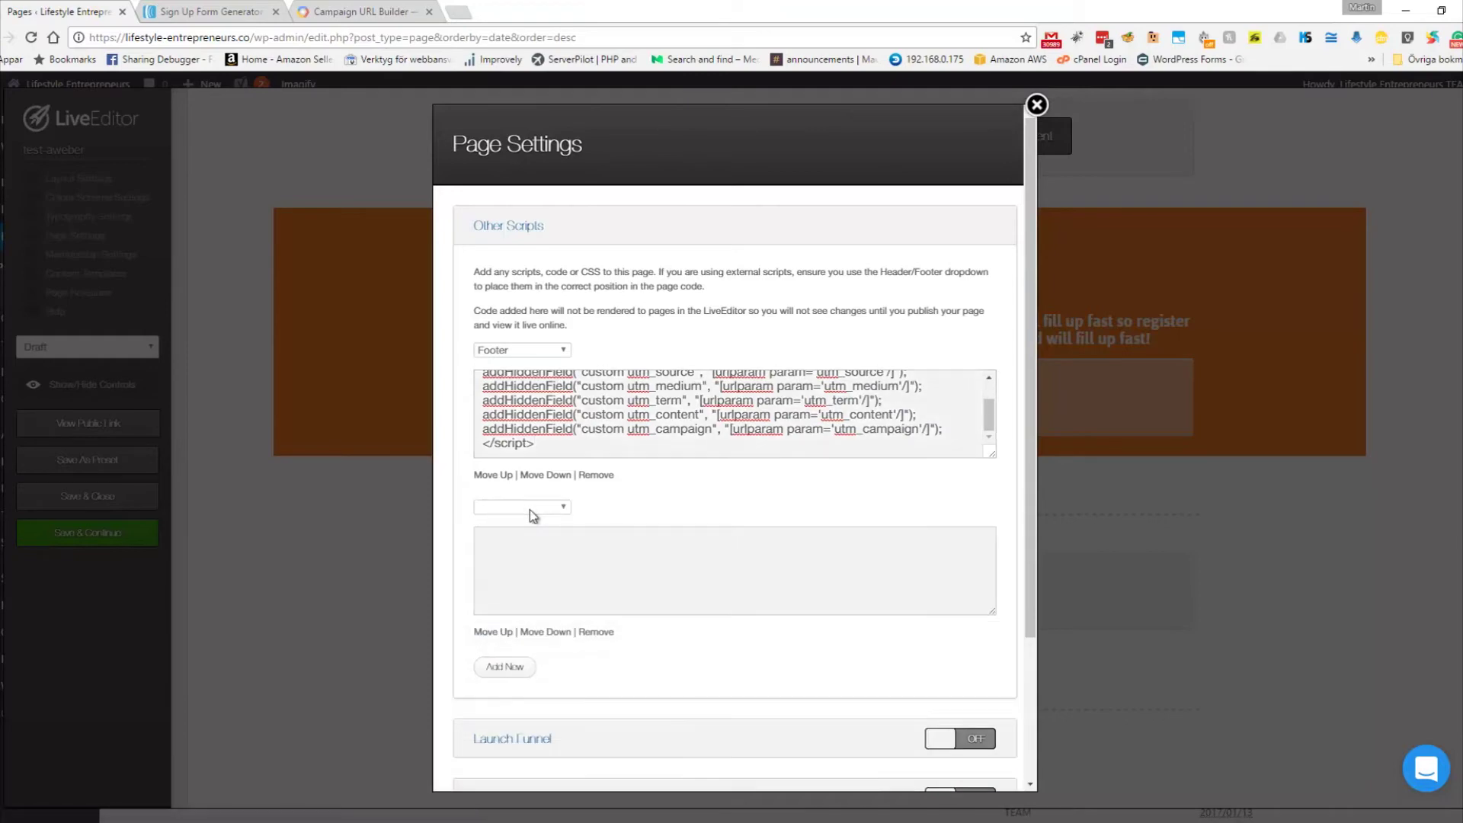
{"action": "left_click", "coordinate": [596, 632]}
{"action": "scroll", "coordinate": [838, 701], "scroll_direction": "down", "scroll_amount": 1}
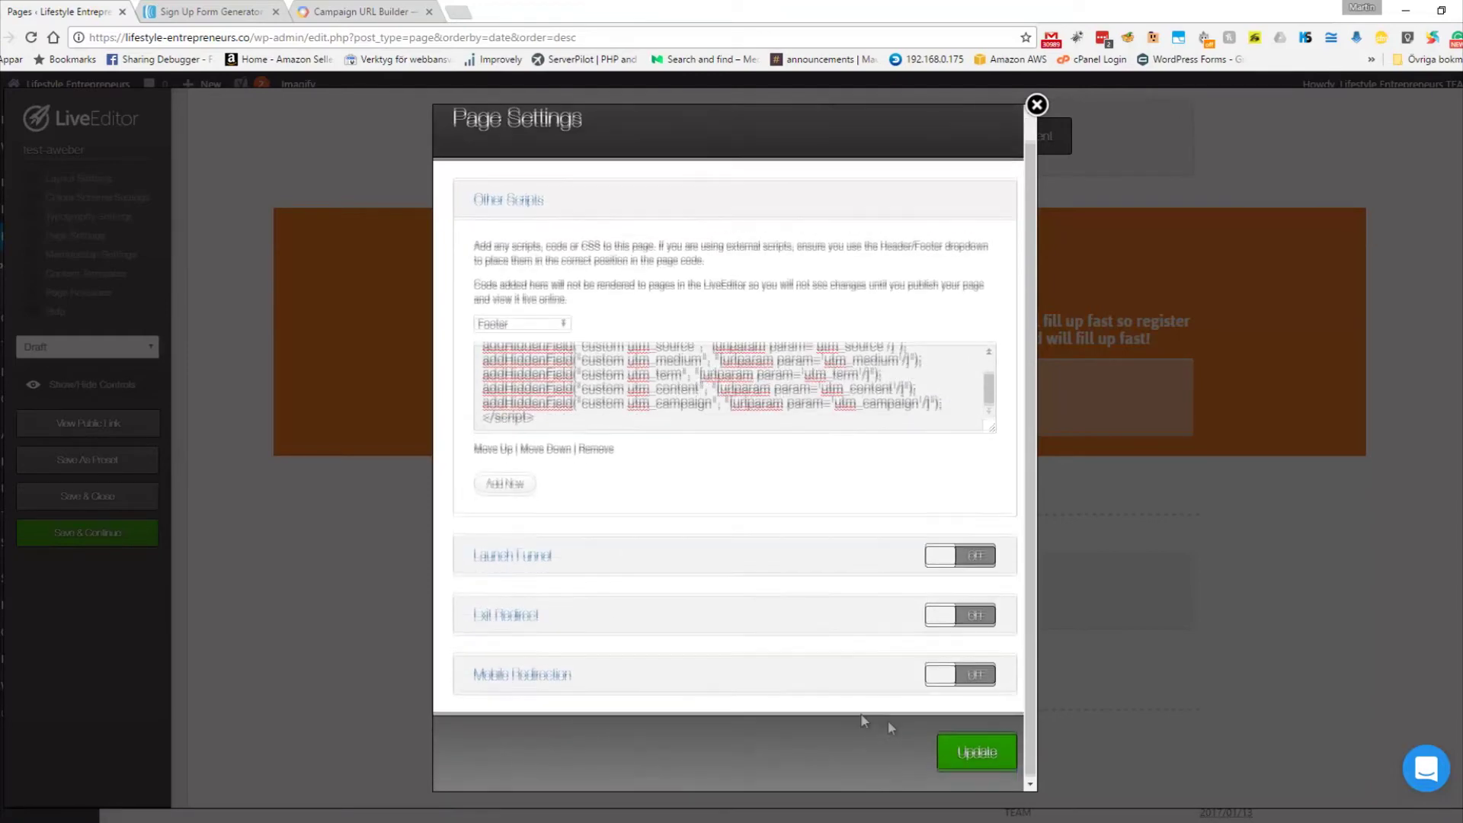
{"action": "left_click", "coordinate": [964, 754]}
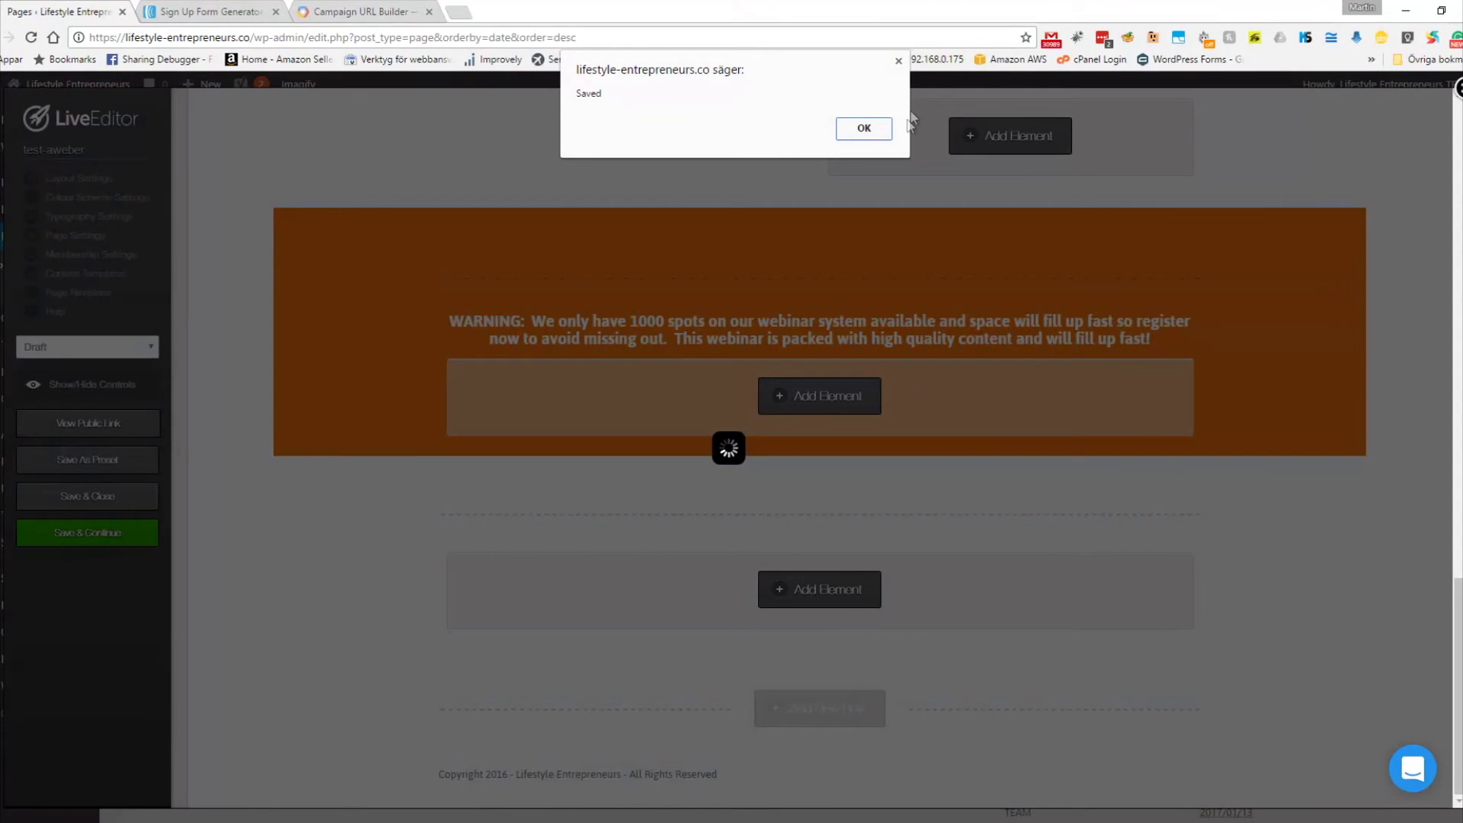
{"action": "left_click", "coordinate": [864, 128]}
{"action": "left_click", "coordinate": [67, 355]}
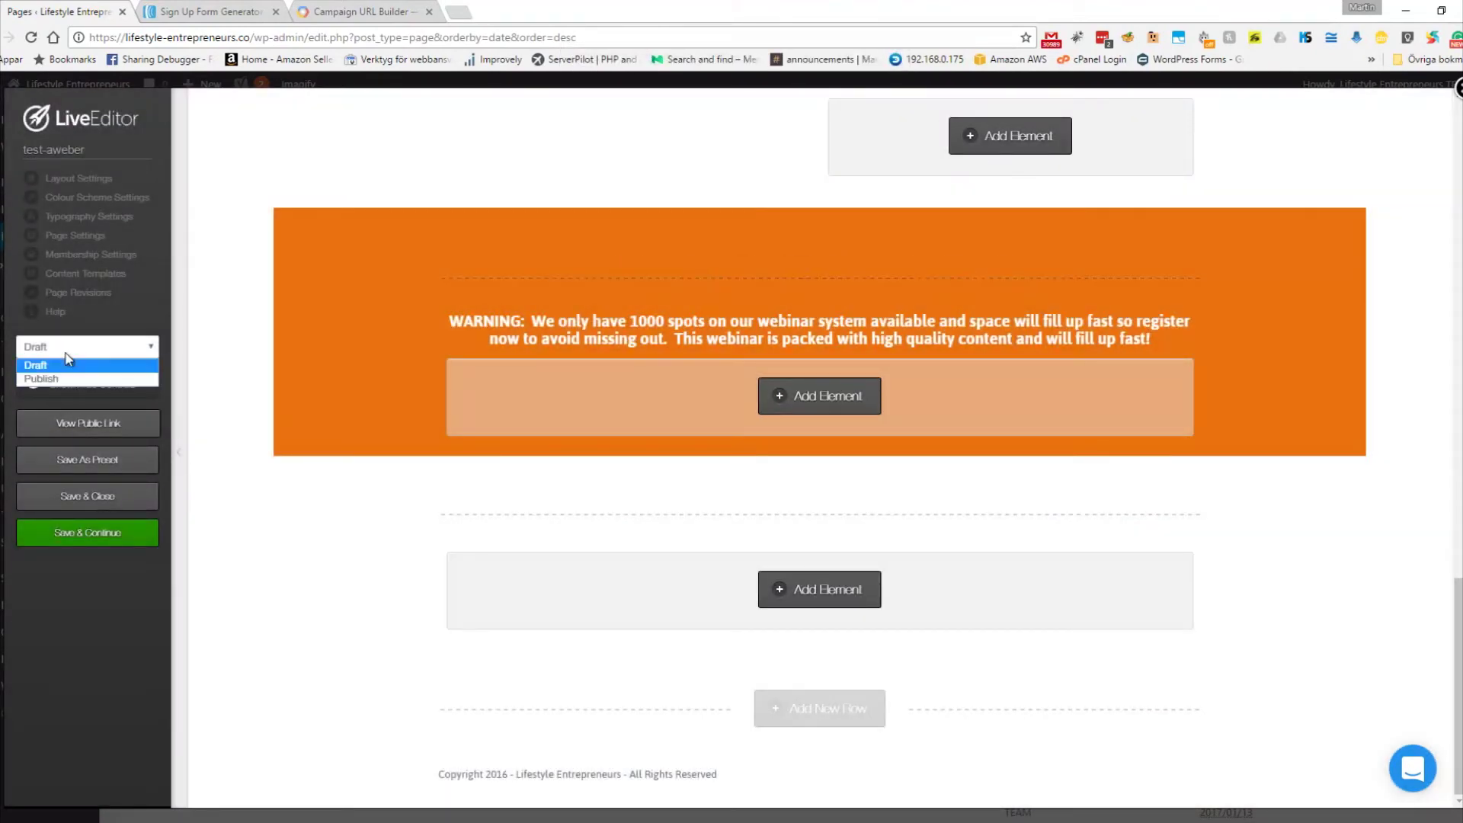
Step: Set the test-aweber page status to Publish and save it
{"action": "left_click", "coordinate": [61, 377]}
{"action": "left_click", "coordinate": [106, 534]}
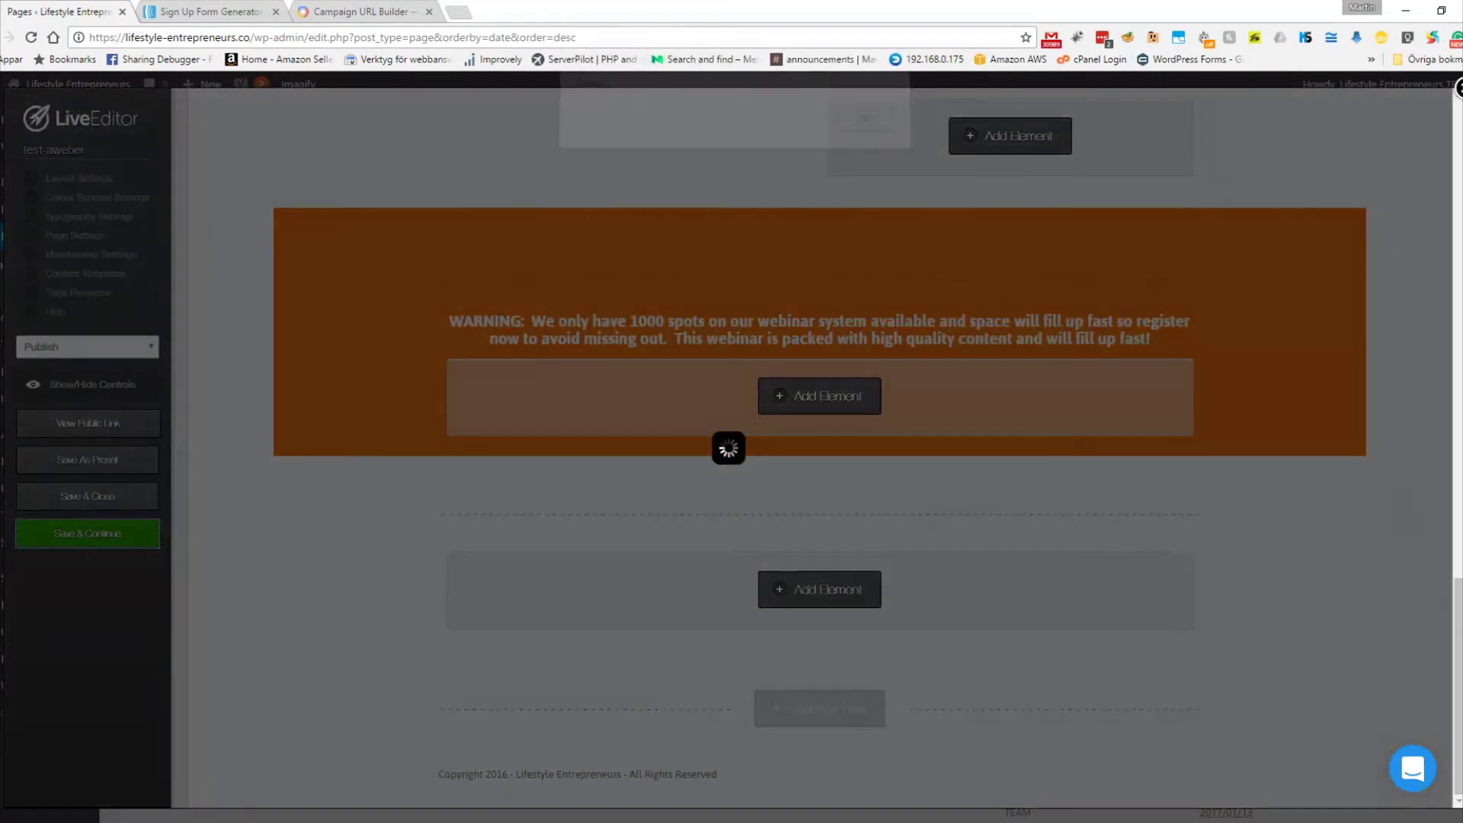
{"action": "left_click", "coordinate": [864, 128]}
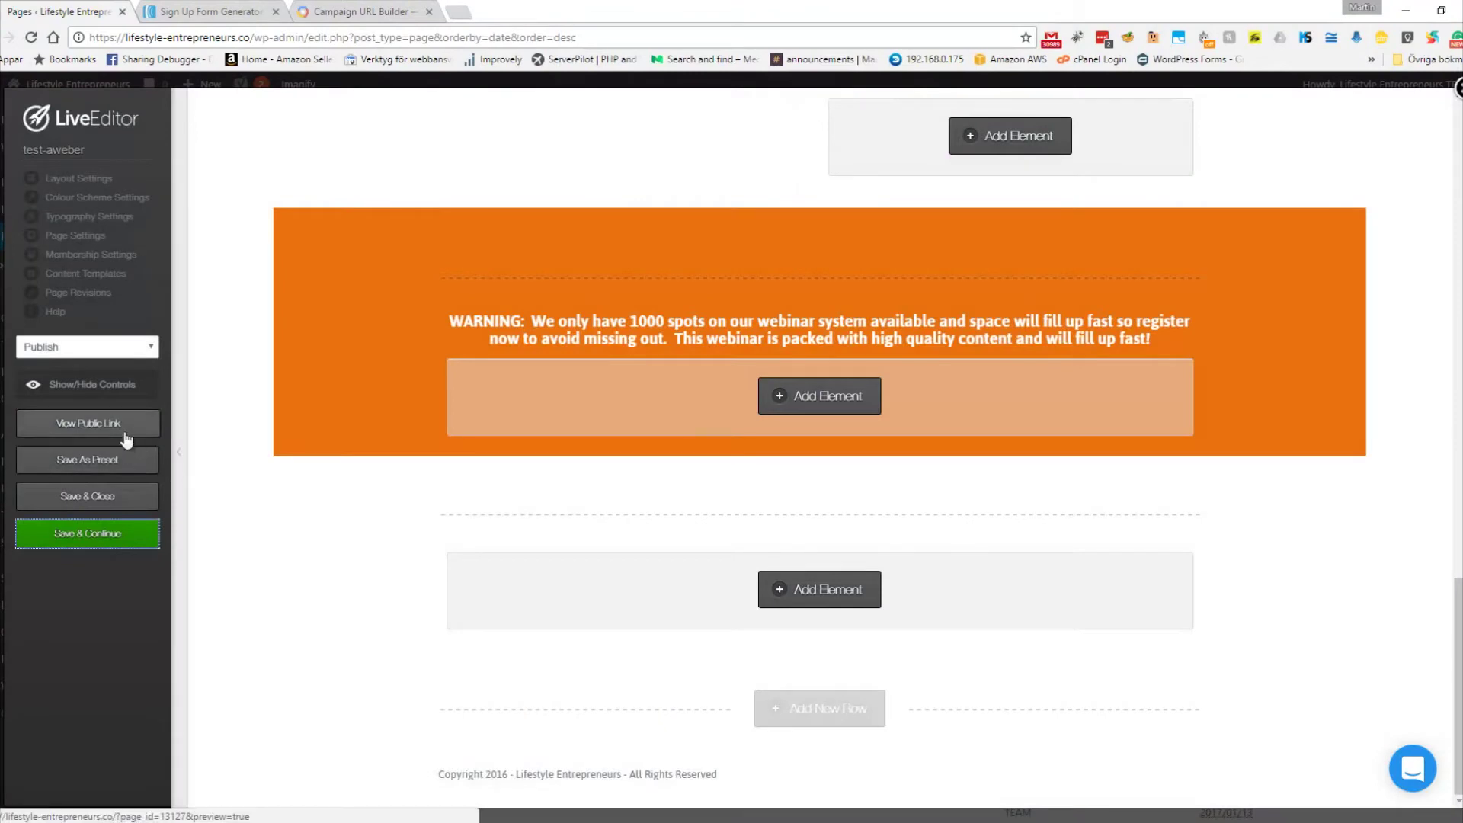
Step: Open the public page in a new tab and copy its web address
{"action": "right_click", "coordinate": [126, 441]}
{"action": "left_click", "coordinate": [179, 441]}
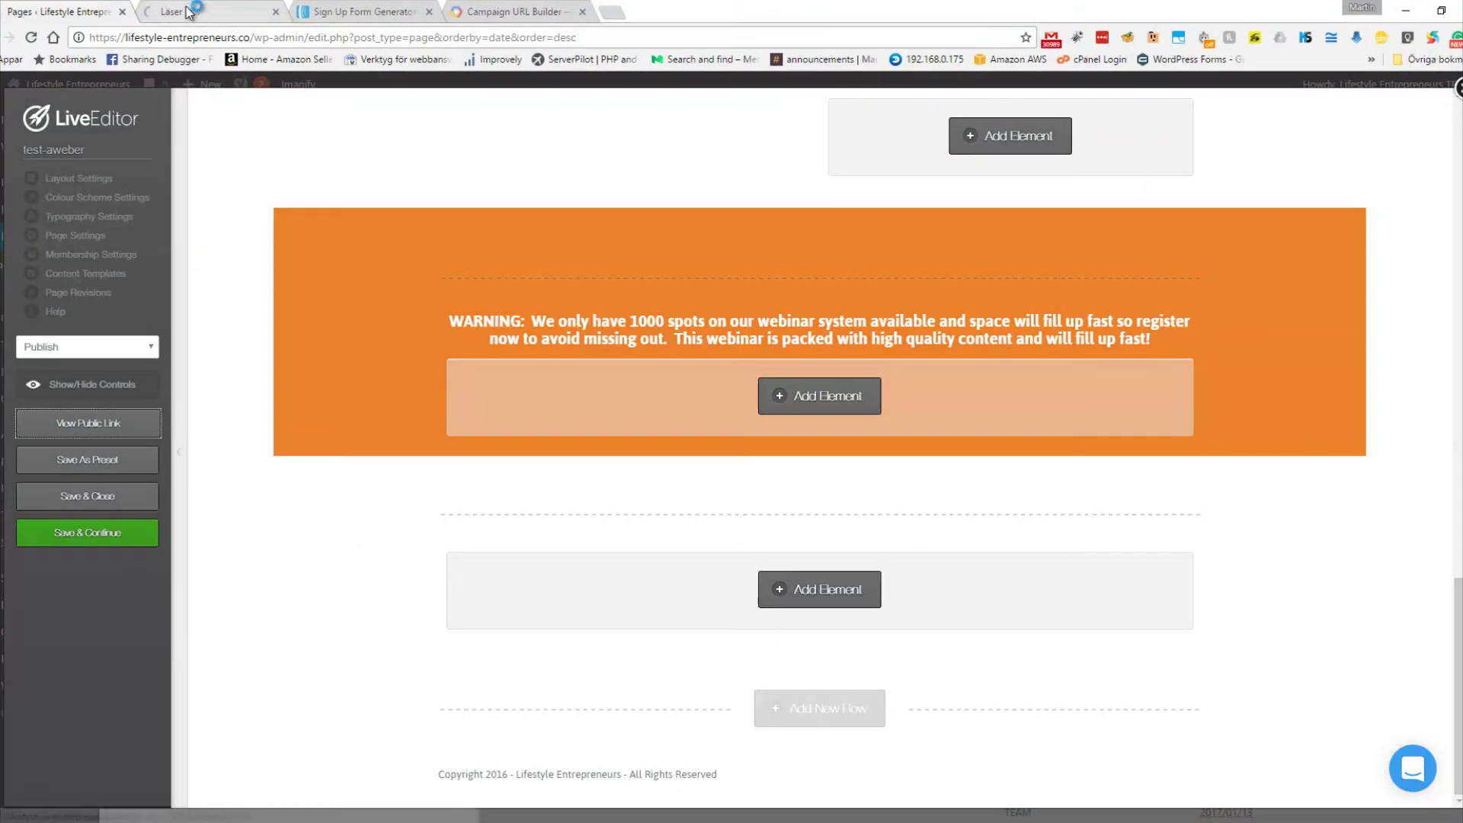
{"action": "left_click", "coordinate": [188, 13]}
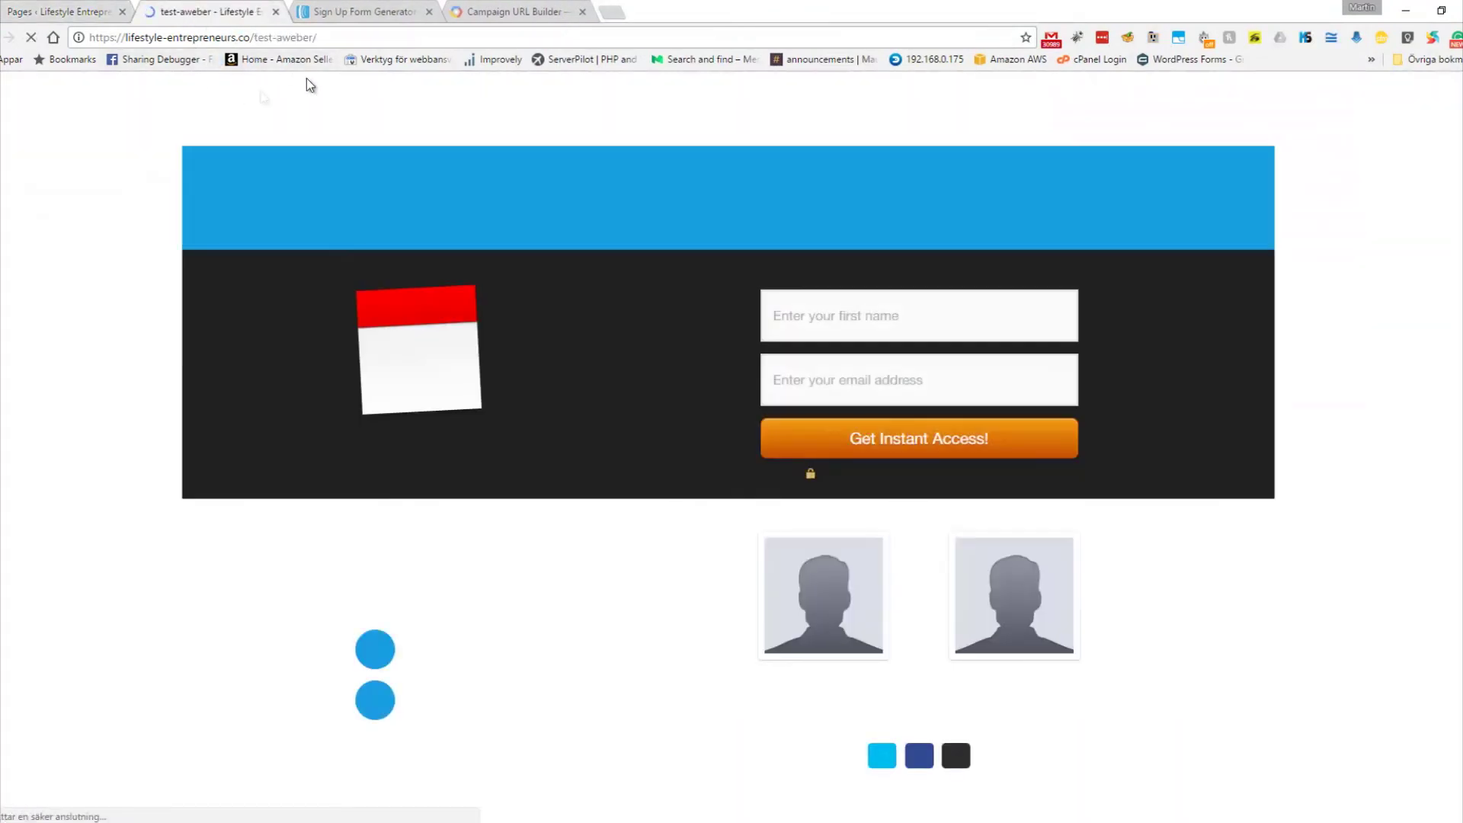
{"action": "scroll", "coordinate": [914, 365], "scroll_direction": "down", "scroll_amount": 3}
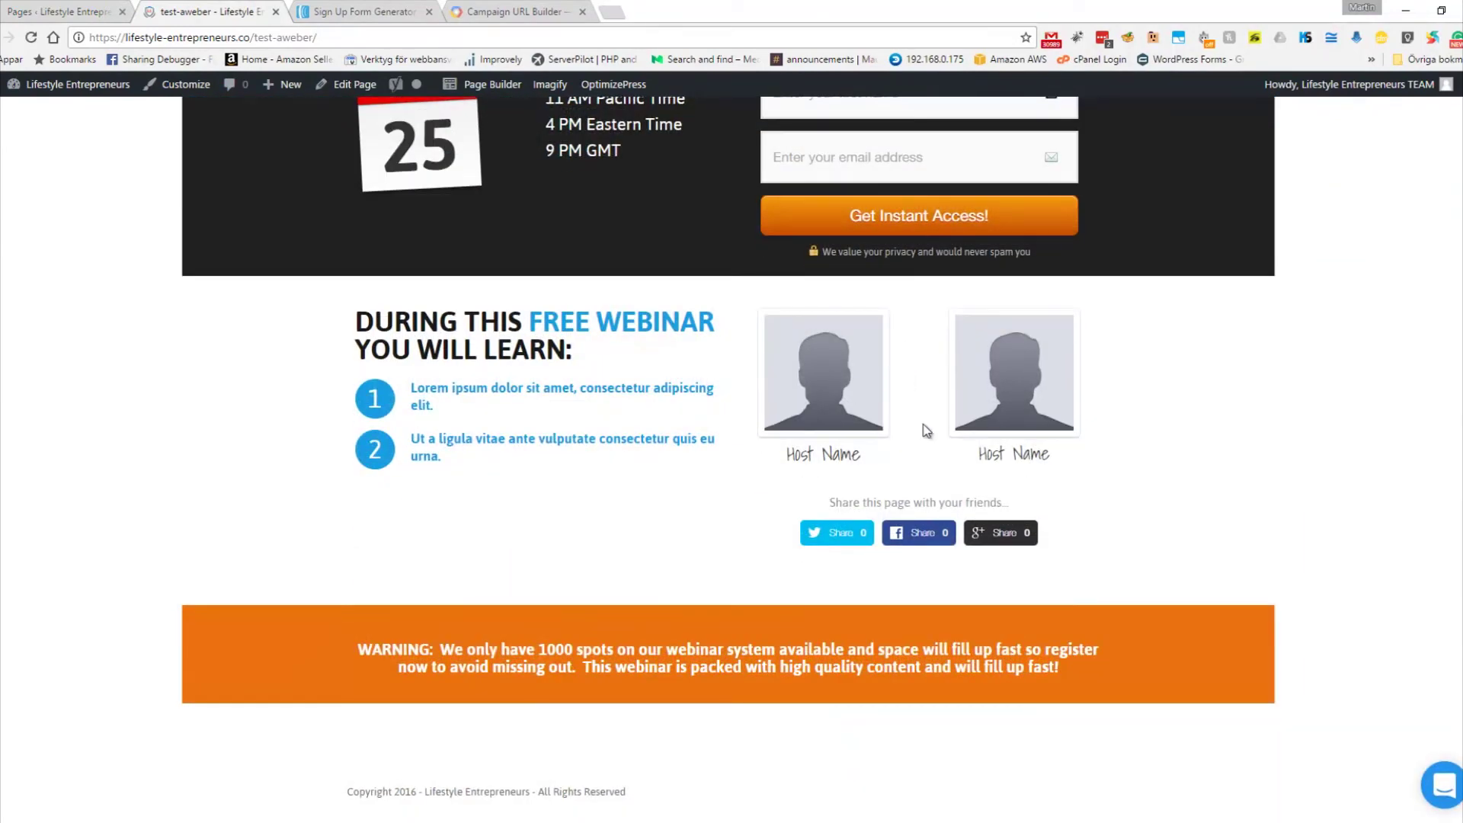
{"action": "scroll", "coordinate": [929, 429], "scroll_direction": "up", "scroll_amount": 3}
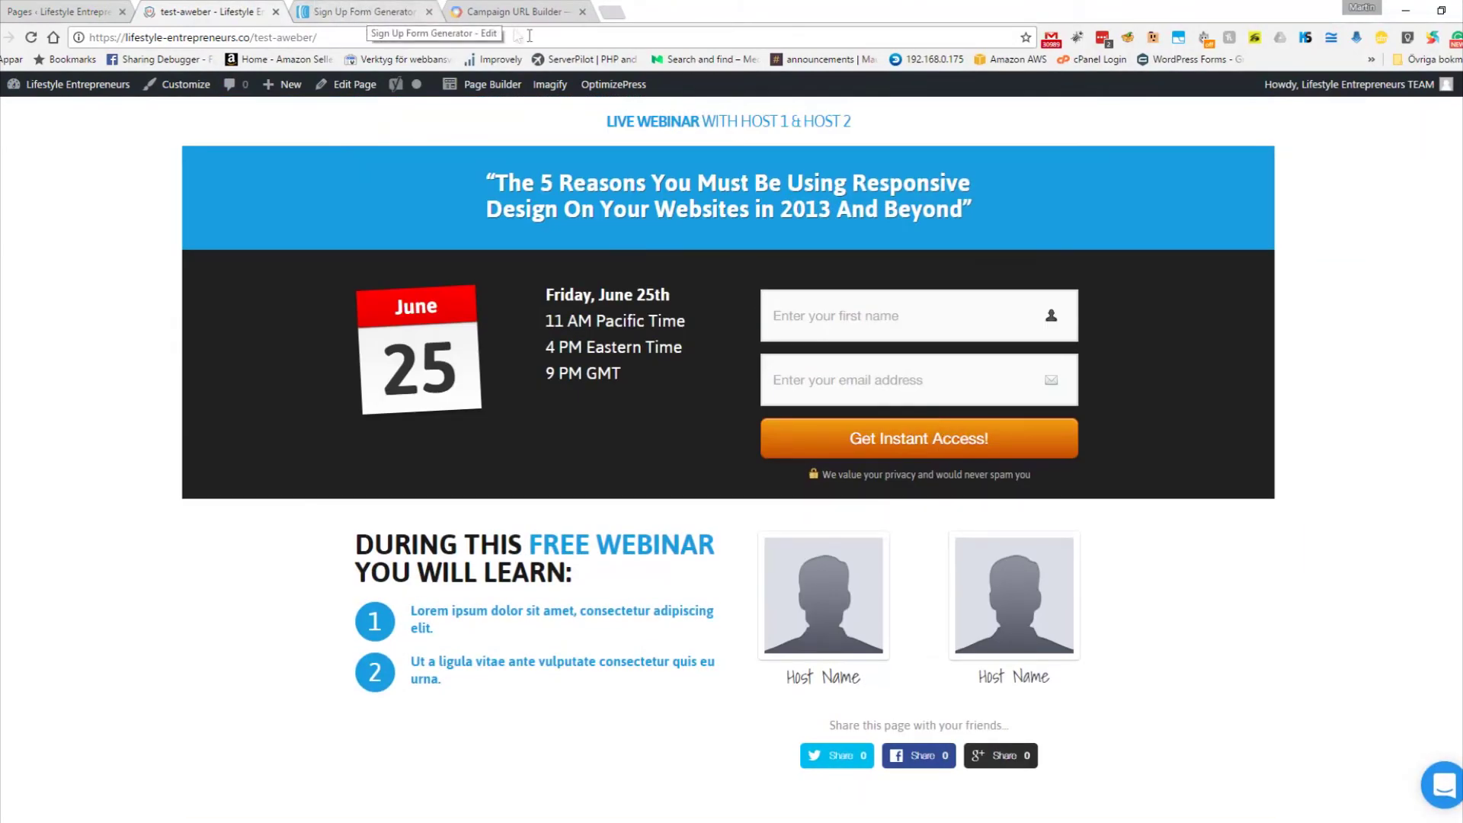
{"action": "left_click", "coordinate": [271, 37]}
{"action": "right_click", "coordinate": [269, 36]}
{"action": "left_click", "coordinate": [319, 95]}
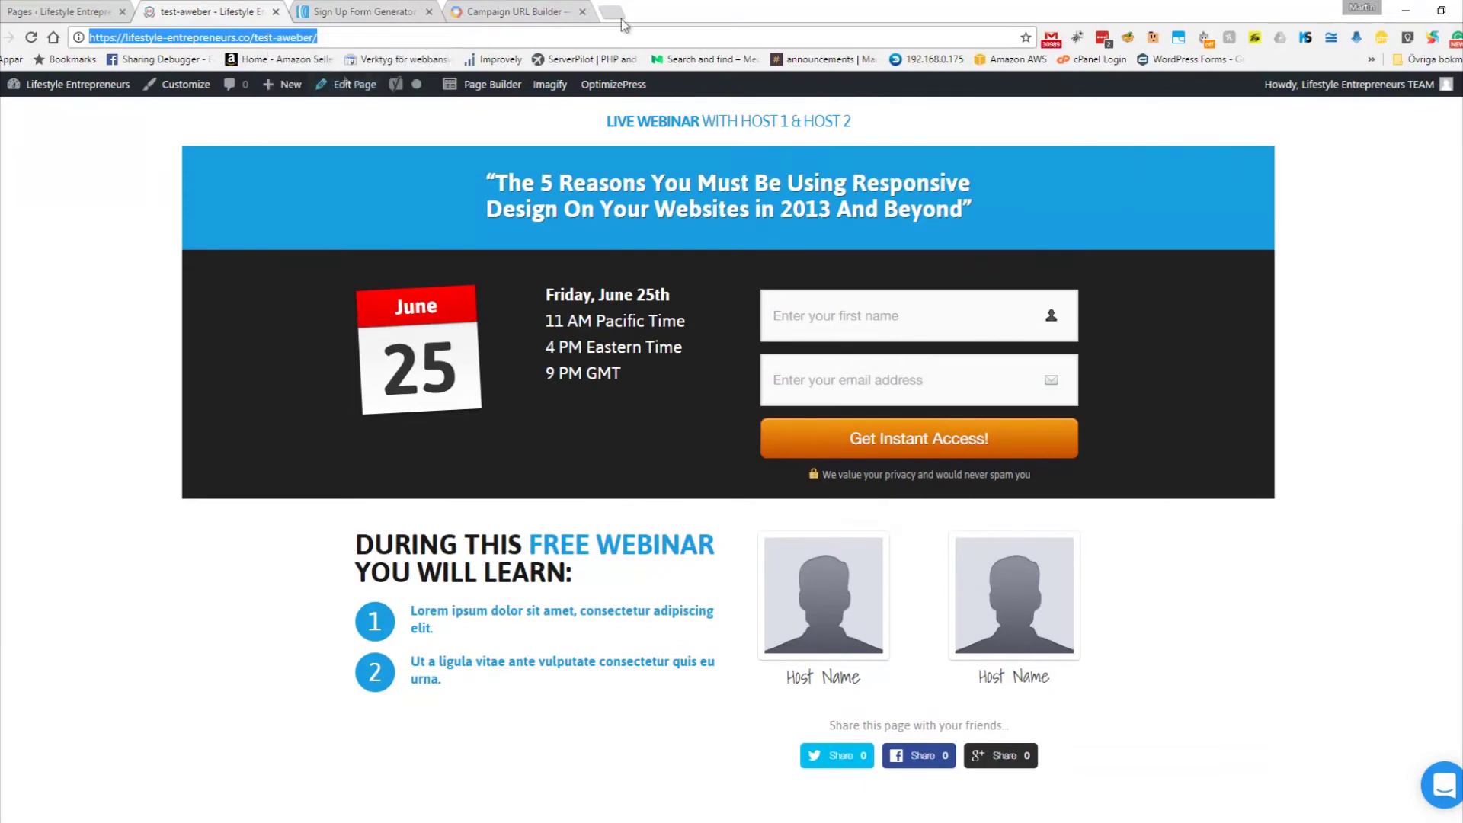
Step: Paste the test-aweber page address into the Campaign URL Builder's Website URL field
{"action": "left_click", "coordinate": [516, 13]}
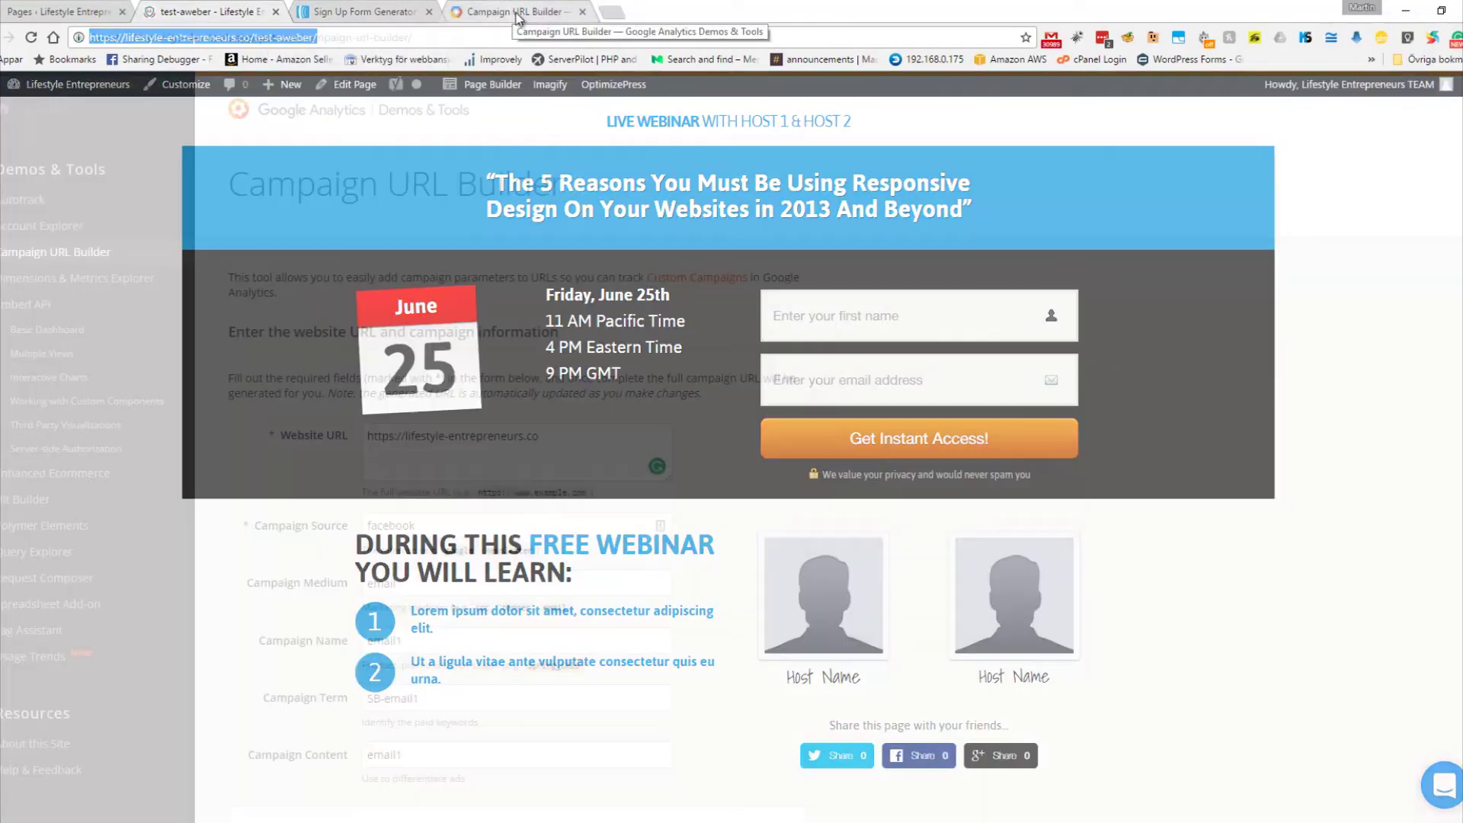
{"action": "triple_click", "coordinate": [561, 437]}
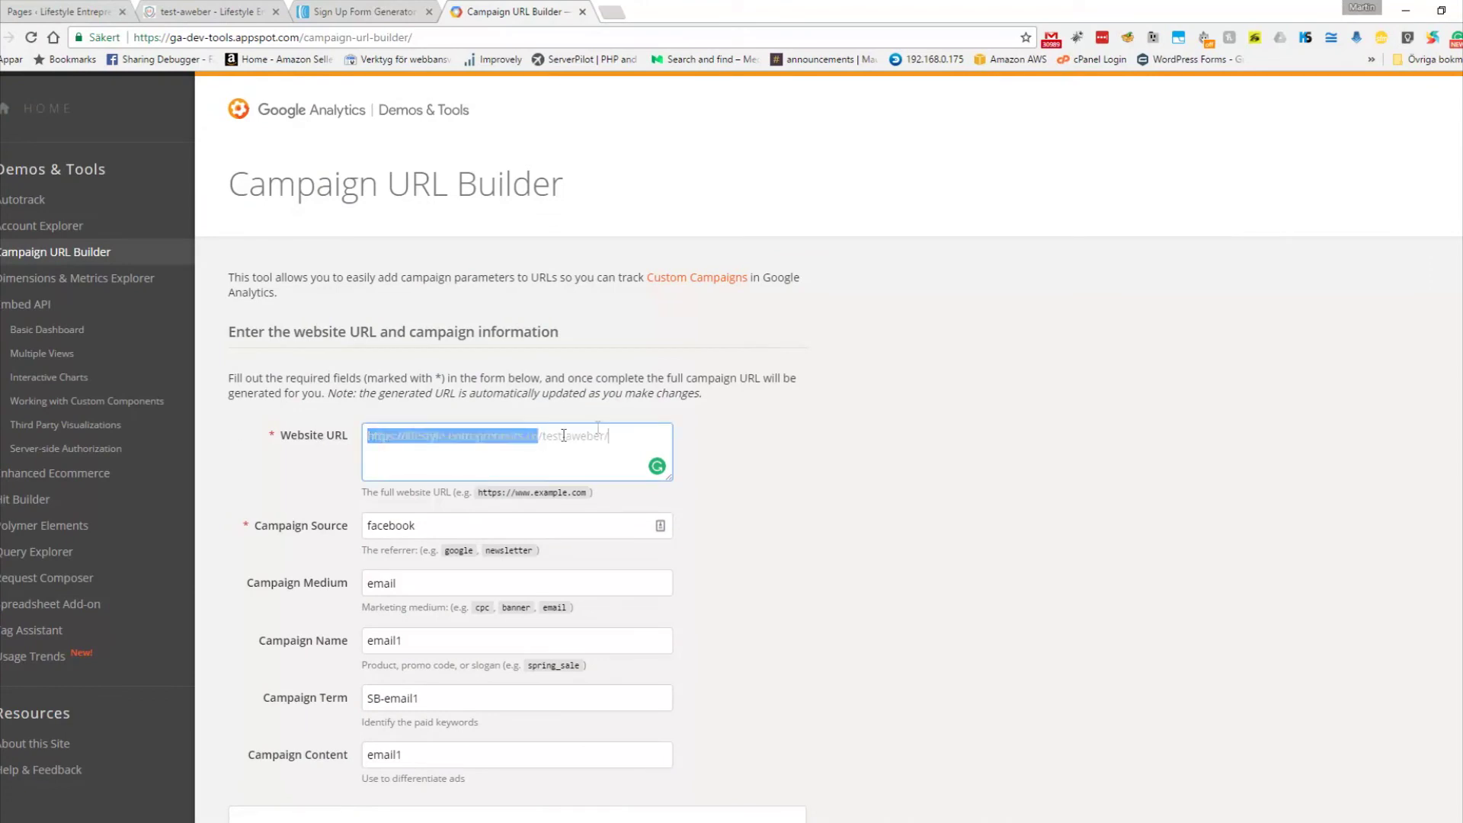
{"action": "key", "text": "ctrl+v"}
{"action": "scroll", "coordinate": [823, 453], "scroll_direction": "down", "scroll_amount": 3}
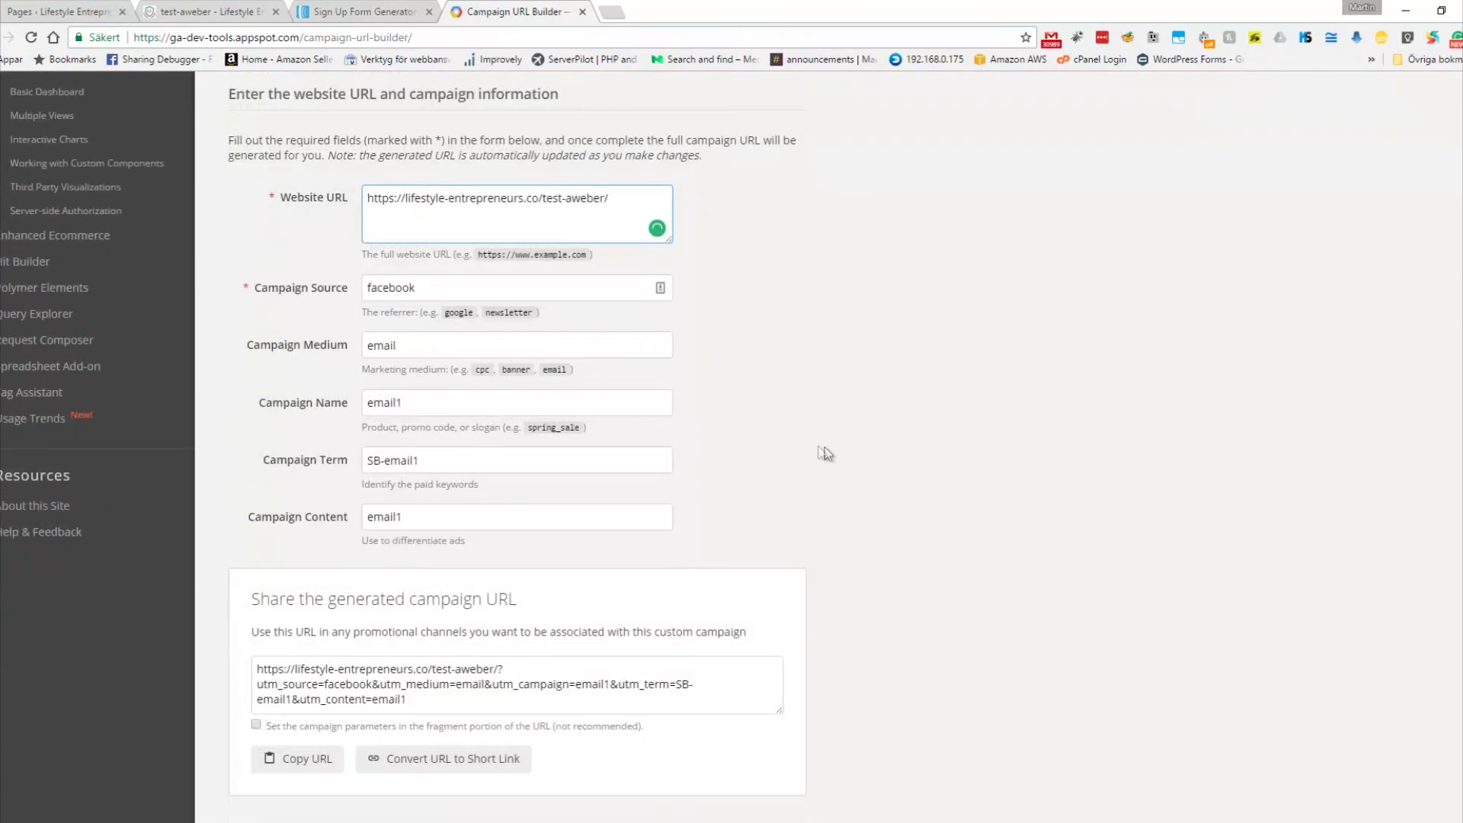
Step: Keep source facebook, set medium cpc and name video, and clear the SB-email1 term
{"action": "key", "text": "Tab"}
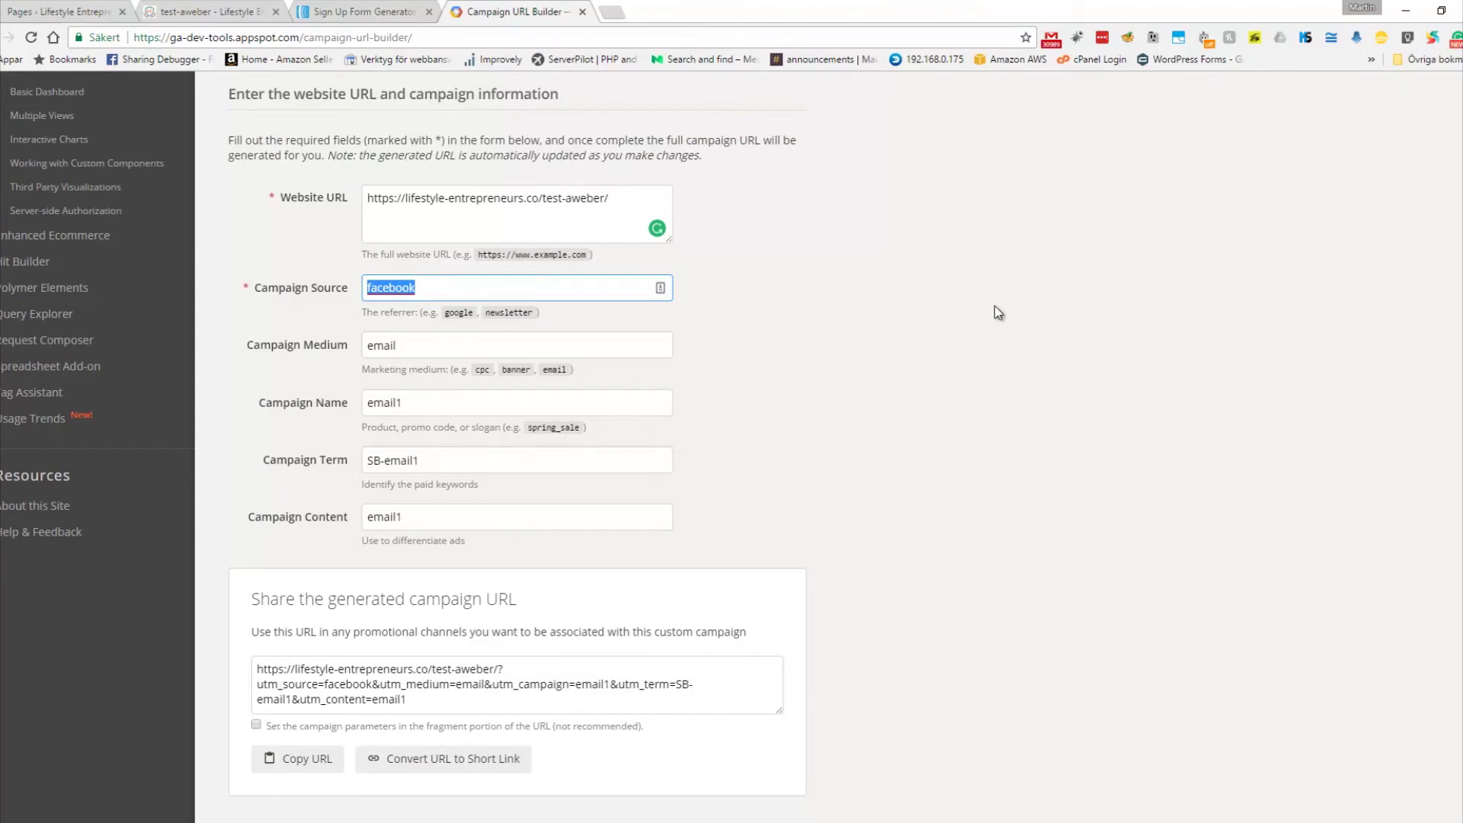
{"action": "key", "text": "Tab"}
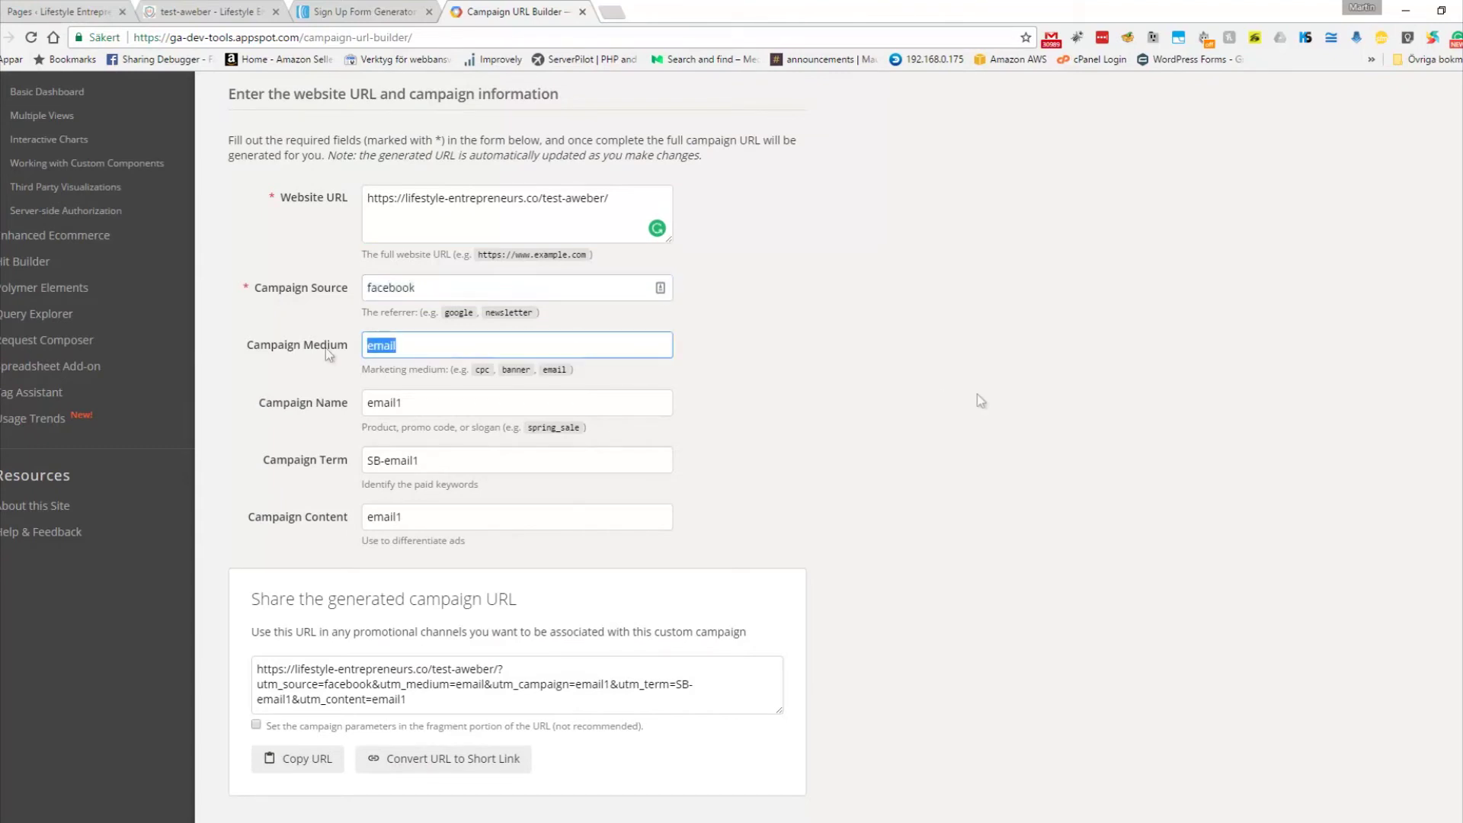
{"action": "type", "text": "cpc"}
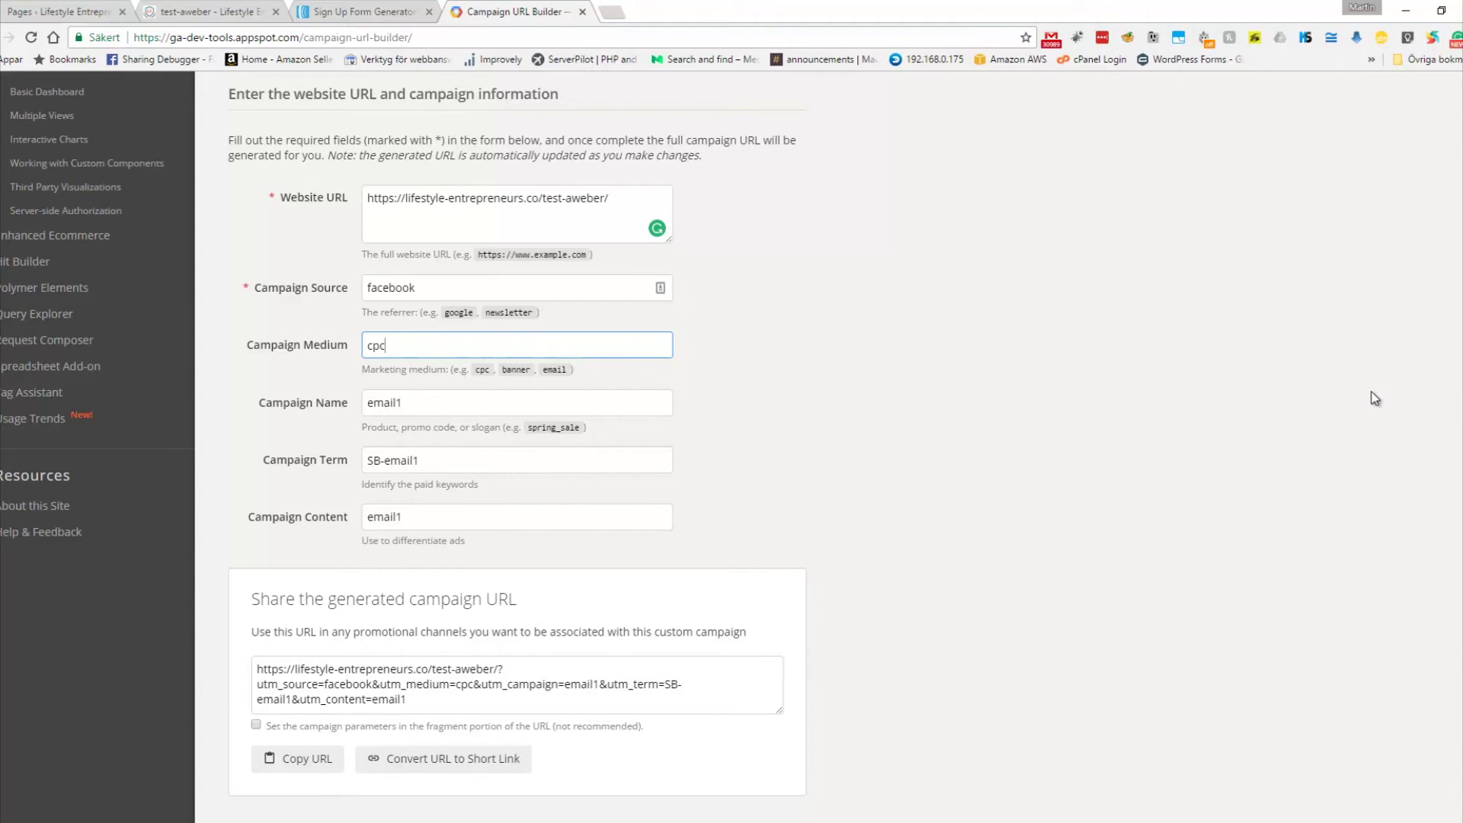
{"action": "key", "text": "Tab"}
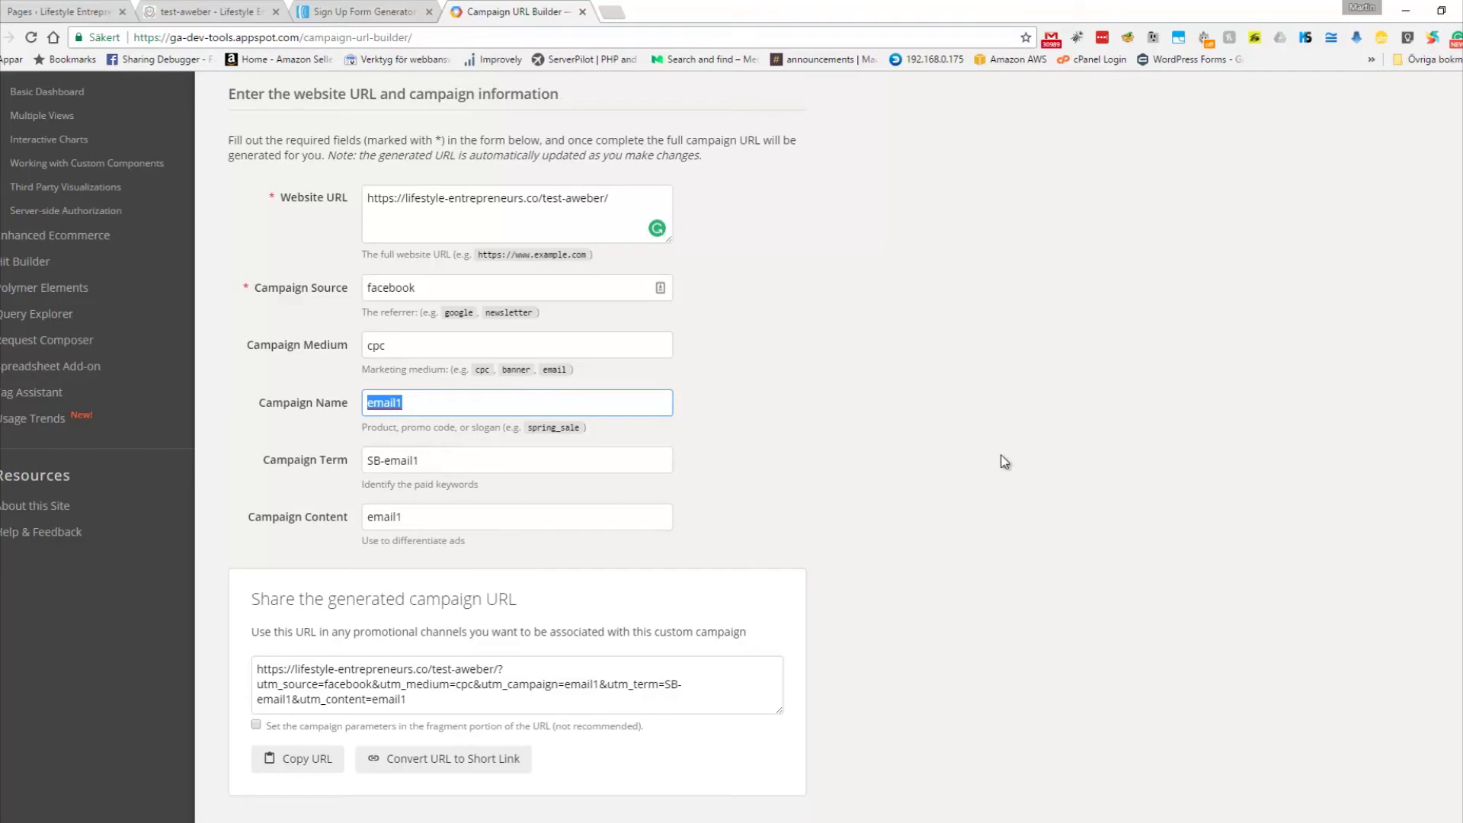
{"action": "type", "text": "video"}
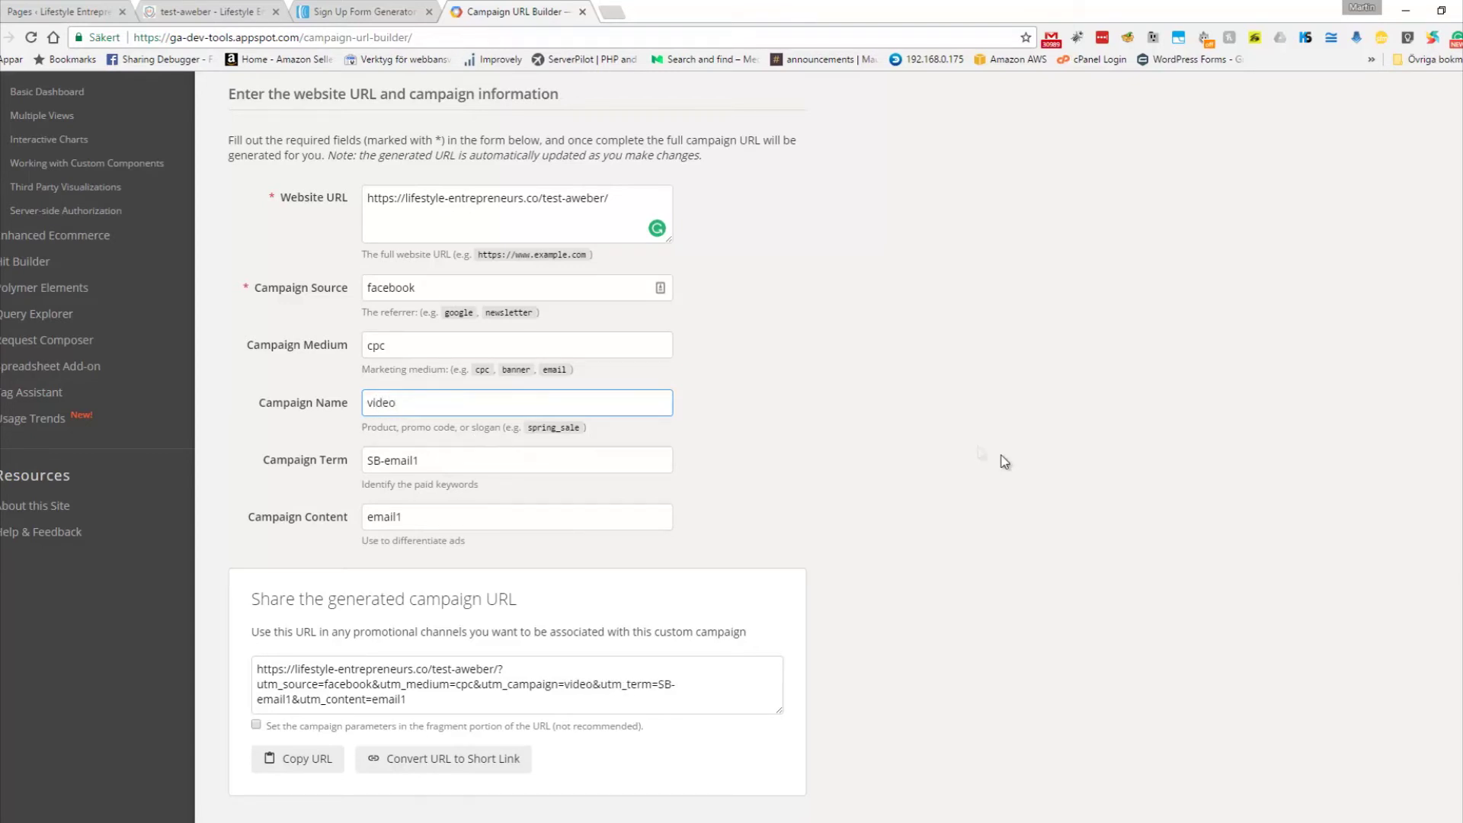
{"action": "left_click_drag", "start_coordinate": [579, 460], "coordinate": [228, 461]}
{"action": "key", "text": "BackSpace"}
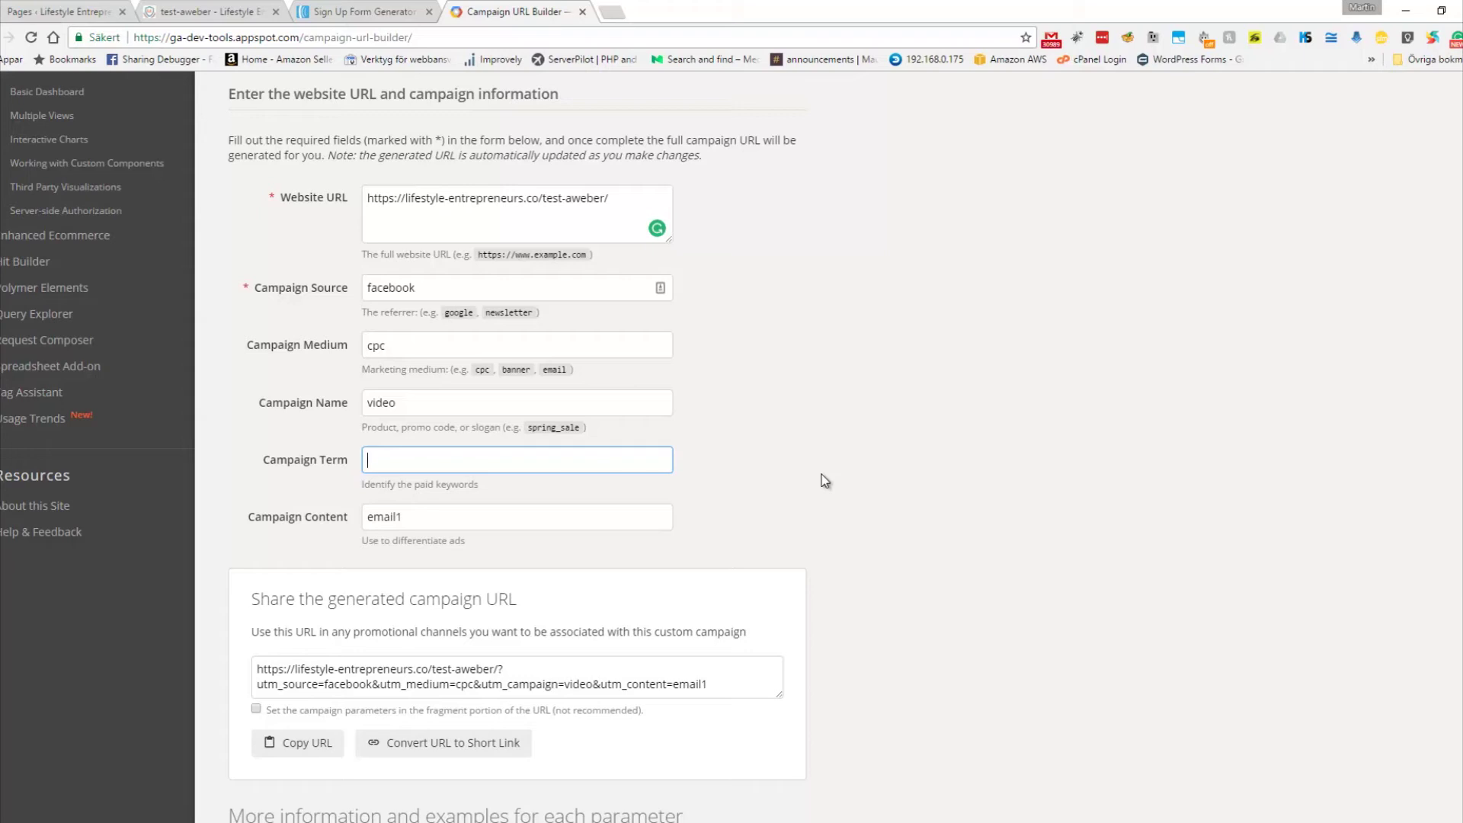
Step: Enter campaign term tony-robbins and change campaign content from email1 to ad1
{"action": "type", "text": "tony-robbins"}
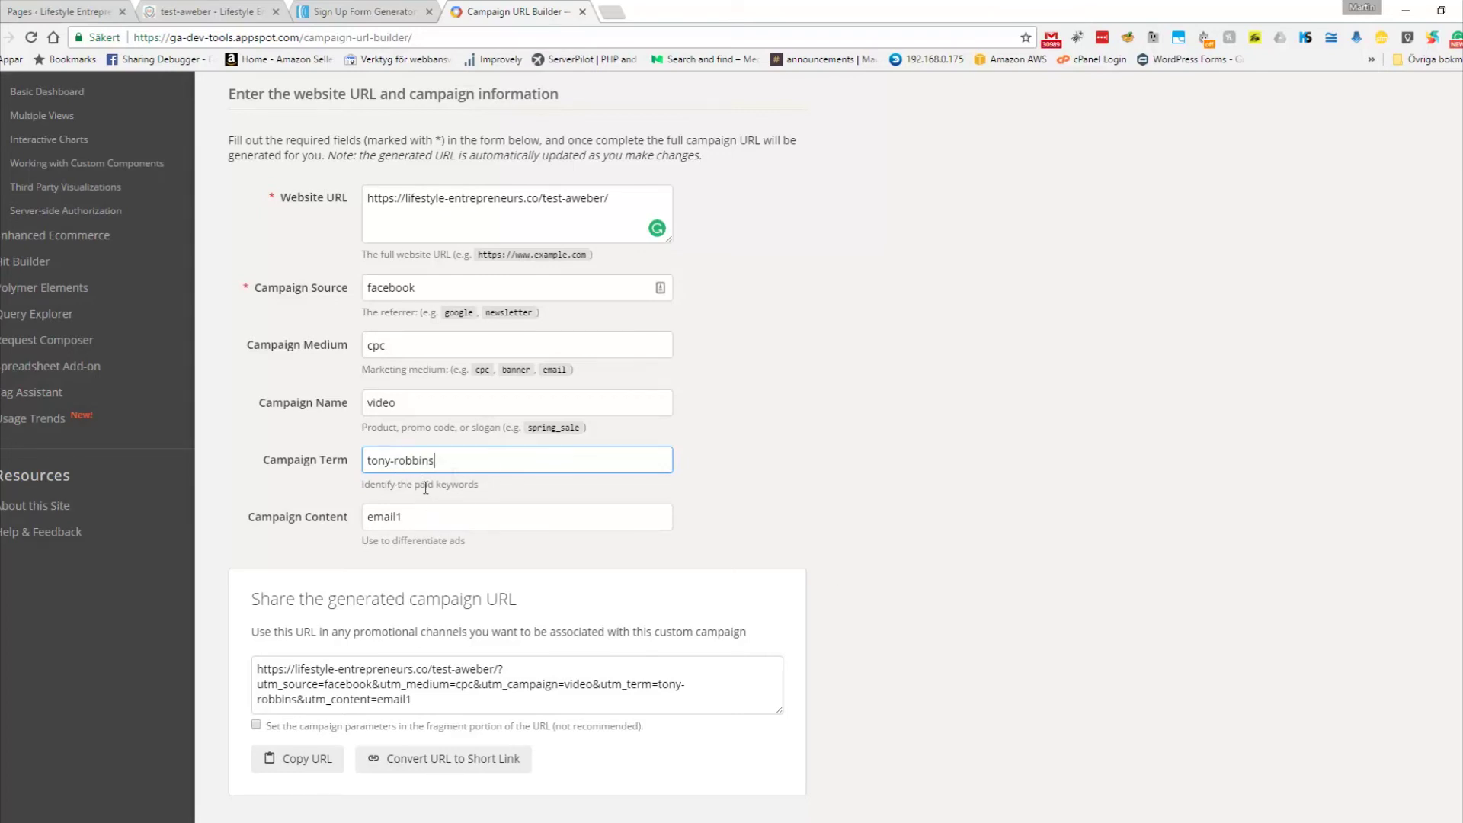
{"action": "double_click", "coordinate": [427, 514]}
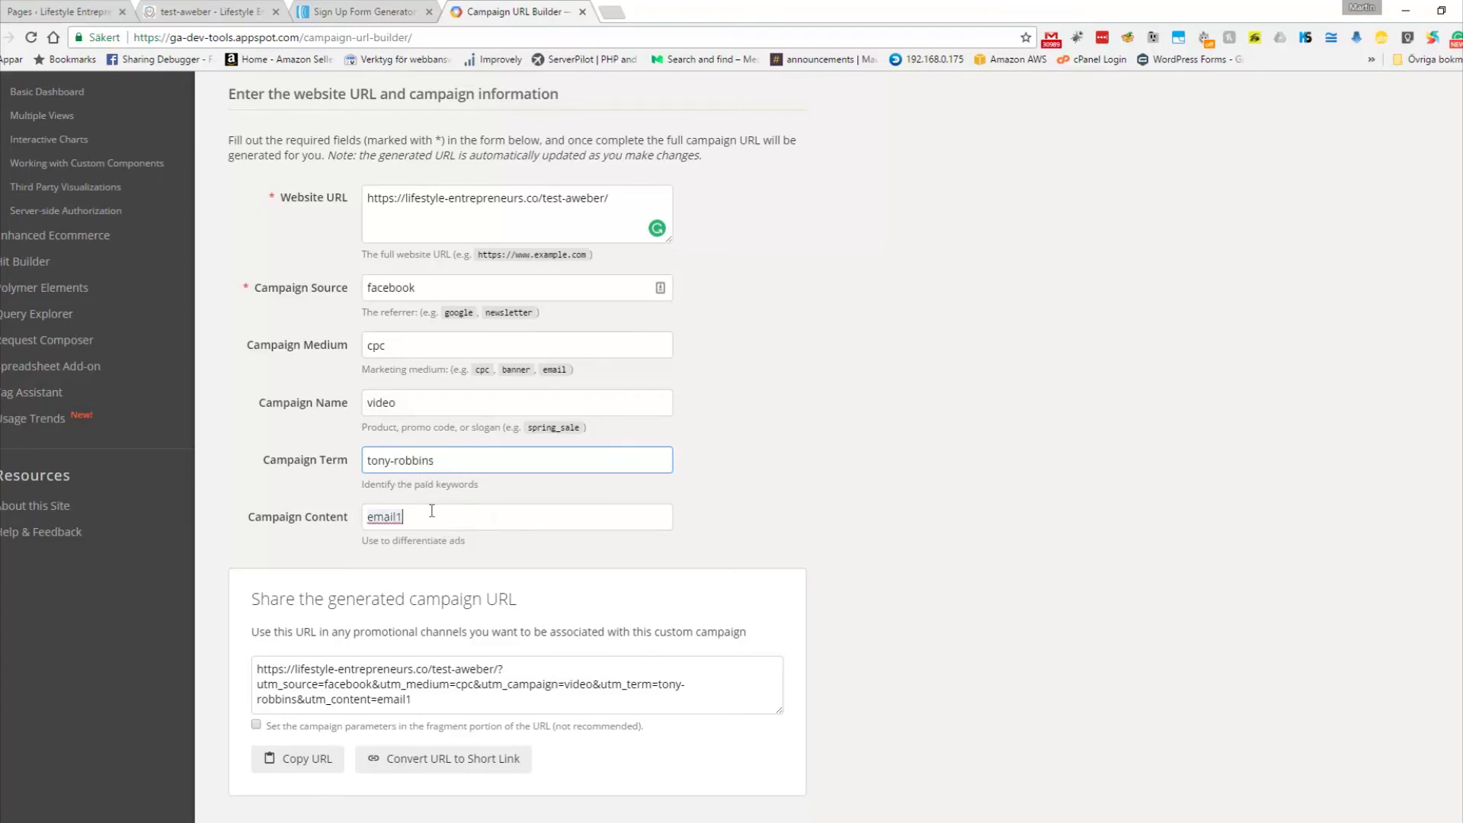
{"action": "type", "text": "ad"}
{"action": "left_click", "coordinate": [811, 524]}
Step: Copy the full generated campaign URL and return to the webinar page tab
{"action": "scroll", "coordinate": [533, 457], "scroll_direction": "down", "scroll_amount": 3}
{"action": "left_click_drag", "start_coordinate": [423, 465], "coordinate": [253, 429]}
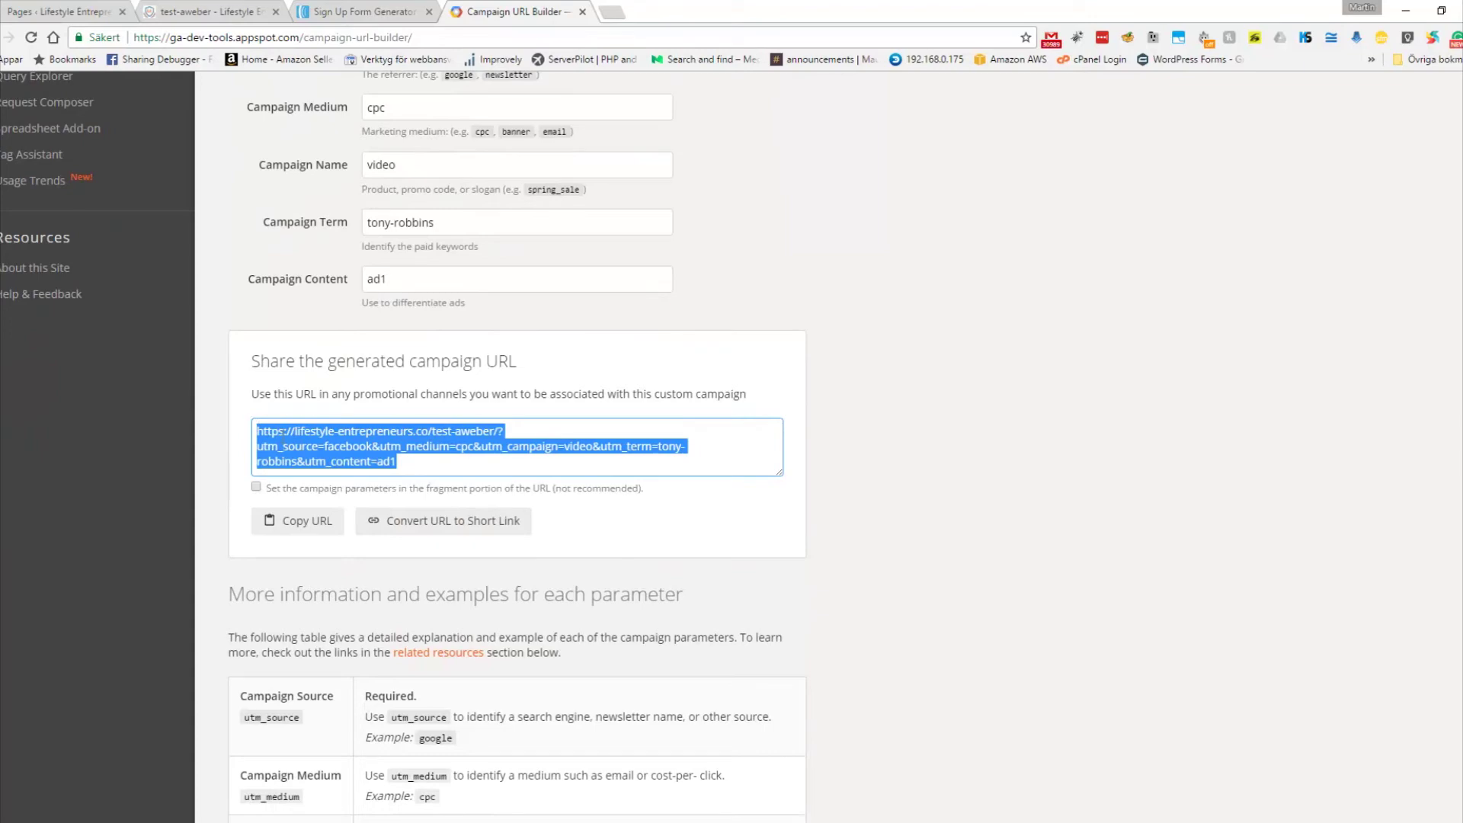
{"action": "right_click", "coordinate": [399, 450]}
{"action": "left_click", "coordinate": [450, 462]}
{"action": "scroll", "coordinate": [957, 678], "scroll_direction": "down", "scroll_amount": 6}
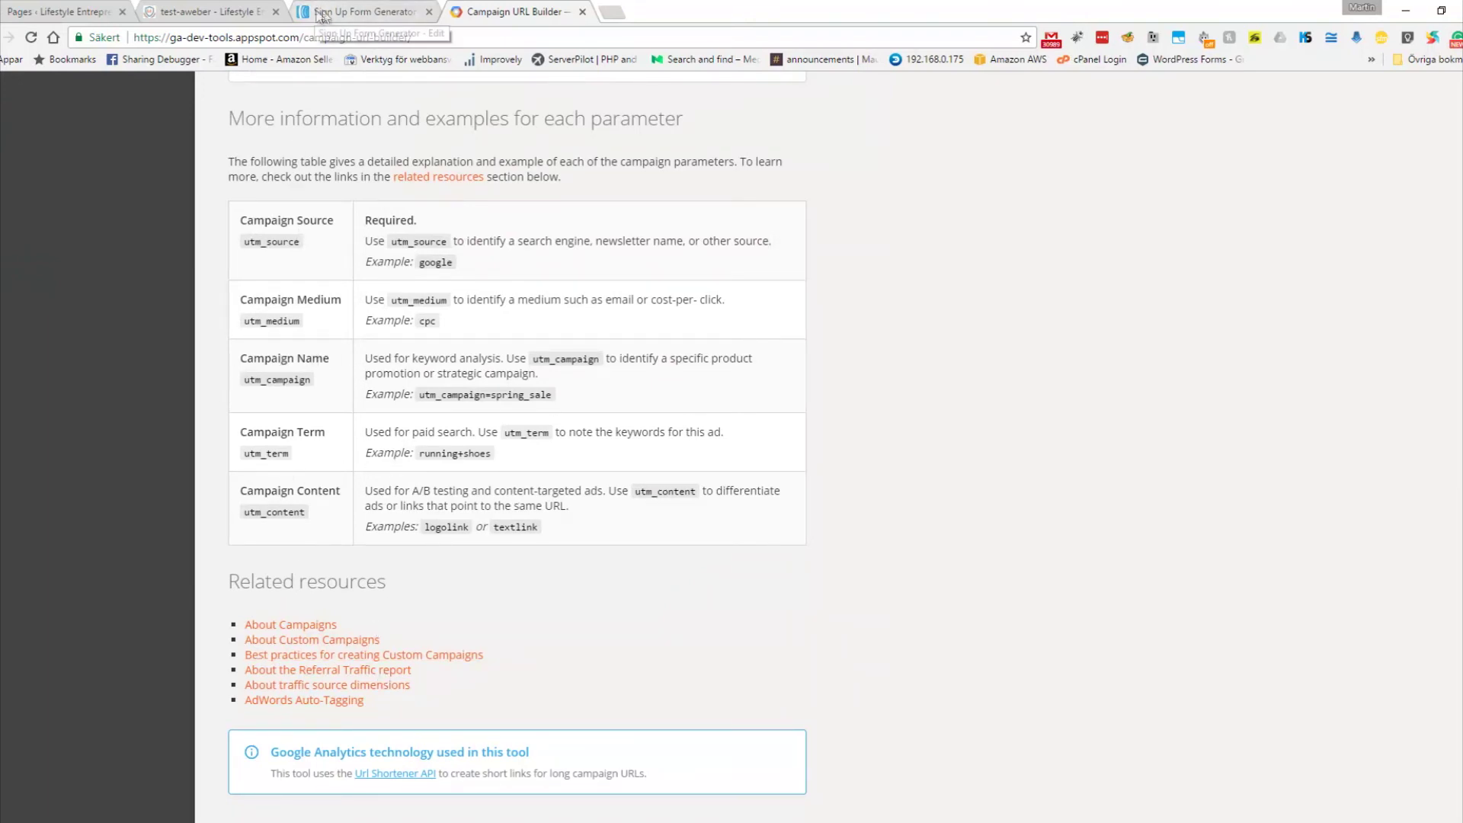
{"action": "left_click", "coordinate": [190, 11]}
Step: Load the webinar page from the pasted UTM-tagged campaign URL
{"action": "left_click", "coordinate": [202, 38]}
{"action": "key", "text": "ctrl+v"}
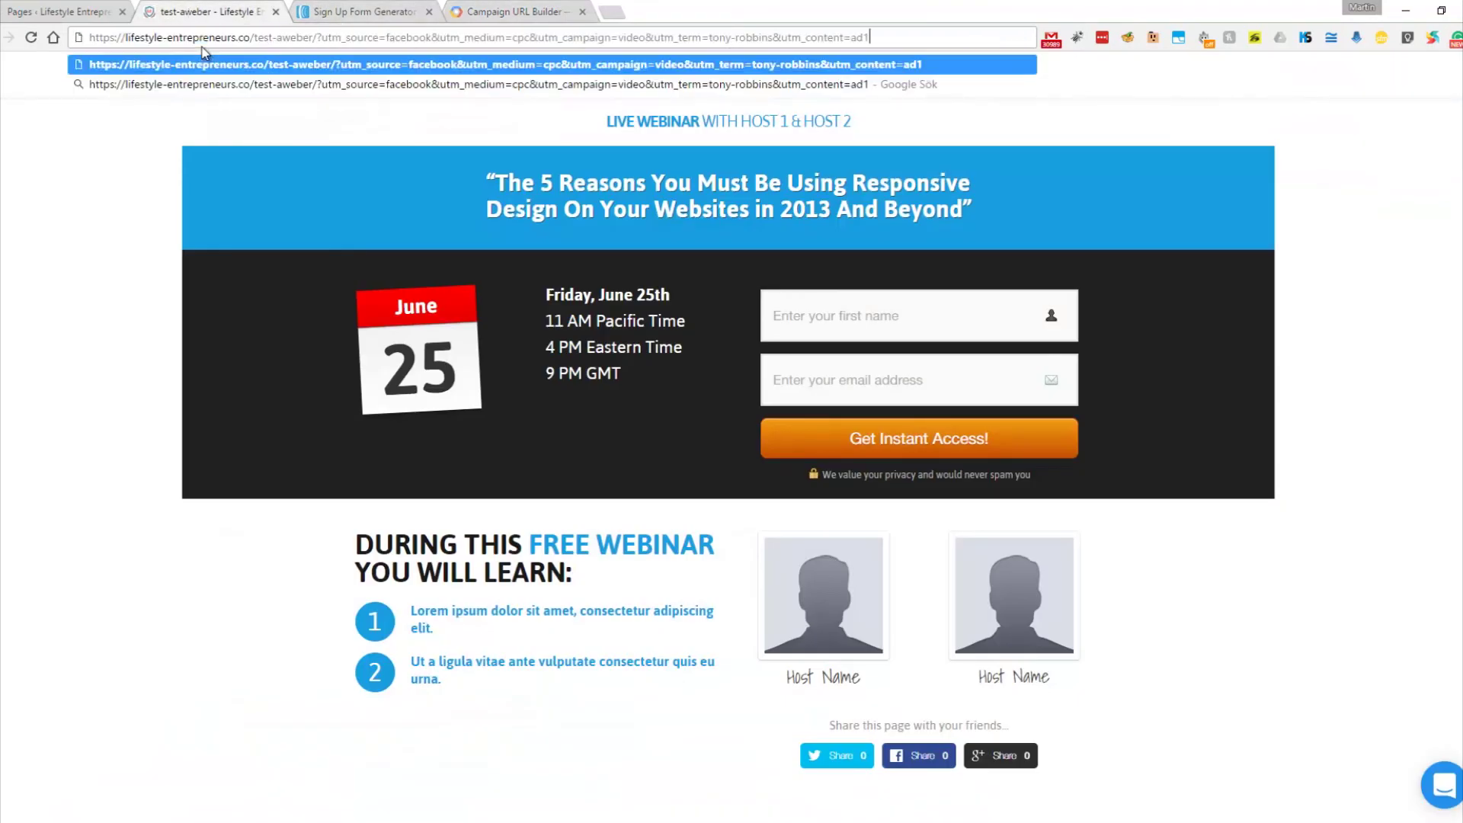
{"action": "key", "text": "Return"}
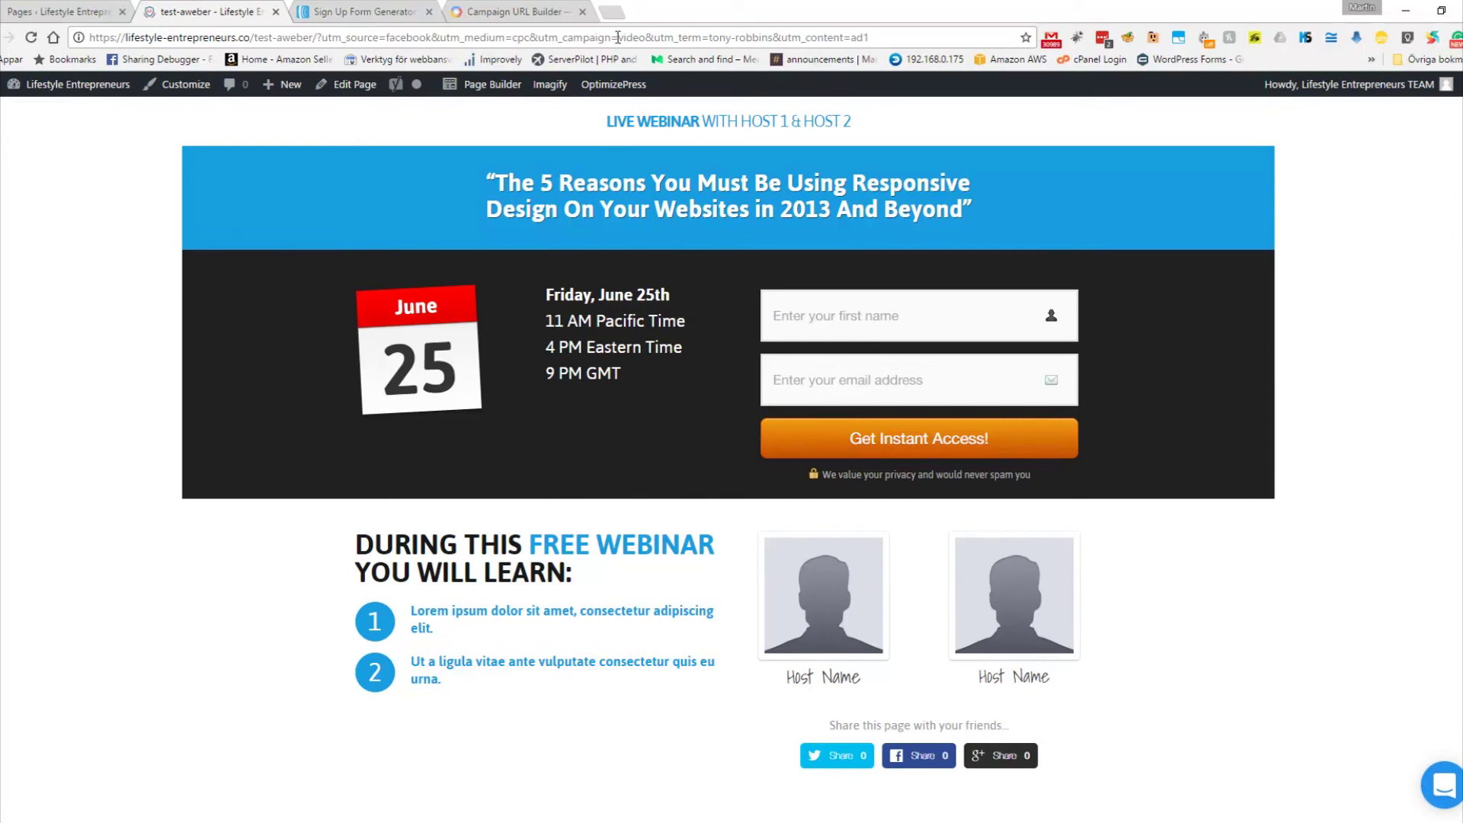
Step: Copy the utm_term=tony-robbins text from the address and bring up the page menu
{"action": "left_click_drag", "start_coordinate": [655, 37], "coordinate": [770, 38]}
{"action": "right_click", "coordinate": [771, 38]}
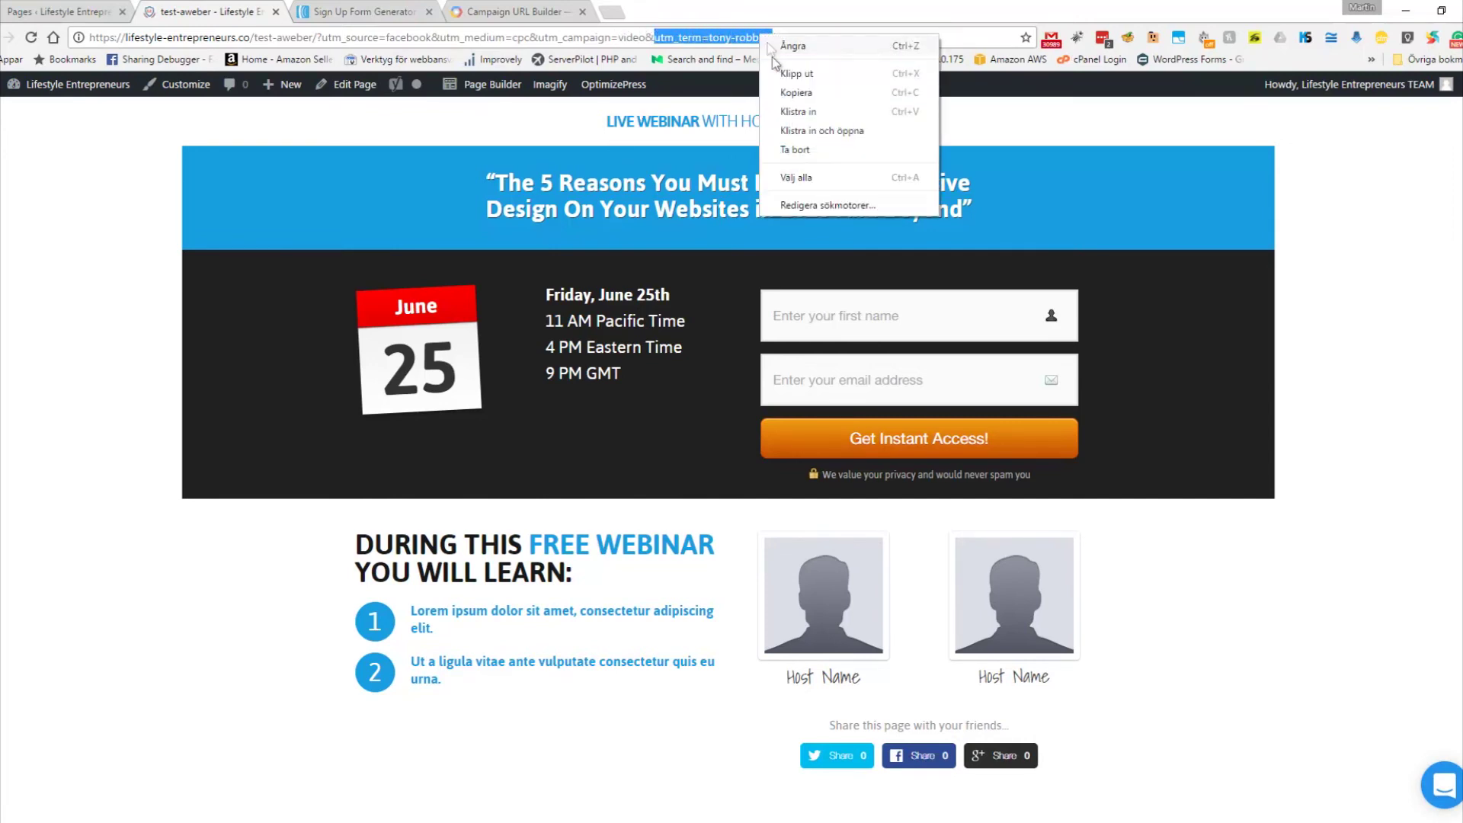
{"action": "left_click", "coordinate": [791, 90]}
{"action": "left_click", "coordinate": [1179, 575]}
{"action": "right_click", "coordinate": [1178, 575]}
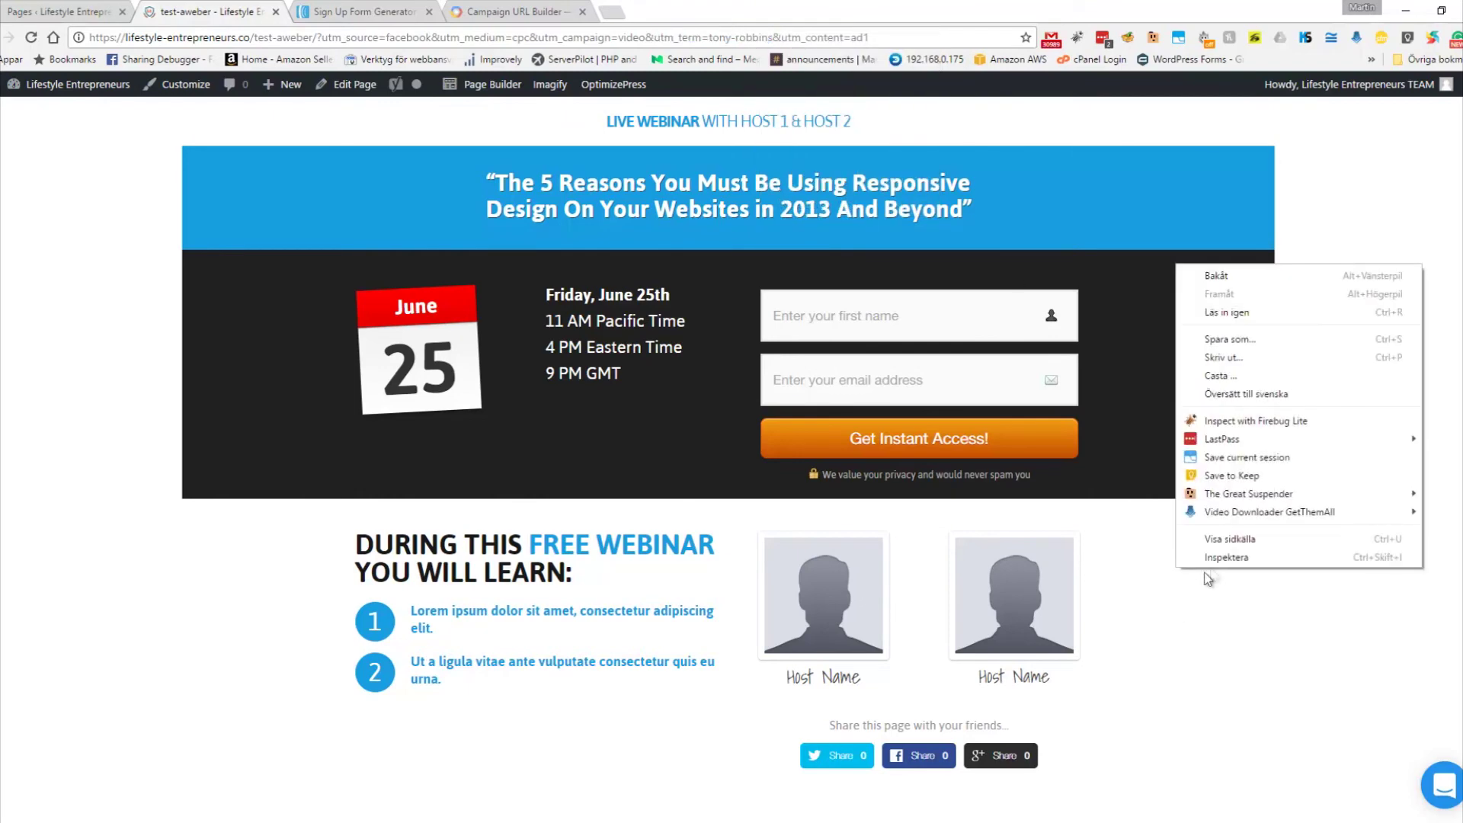
Step: View the page source and search it for utm_term=tony-robbins
{"action": "left_click", "coordinate": [1241, 539]}
{"action": "scroll", "coordinate": [589, 326], "scroll_direction": "down", "scroll_amount": 2}
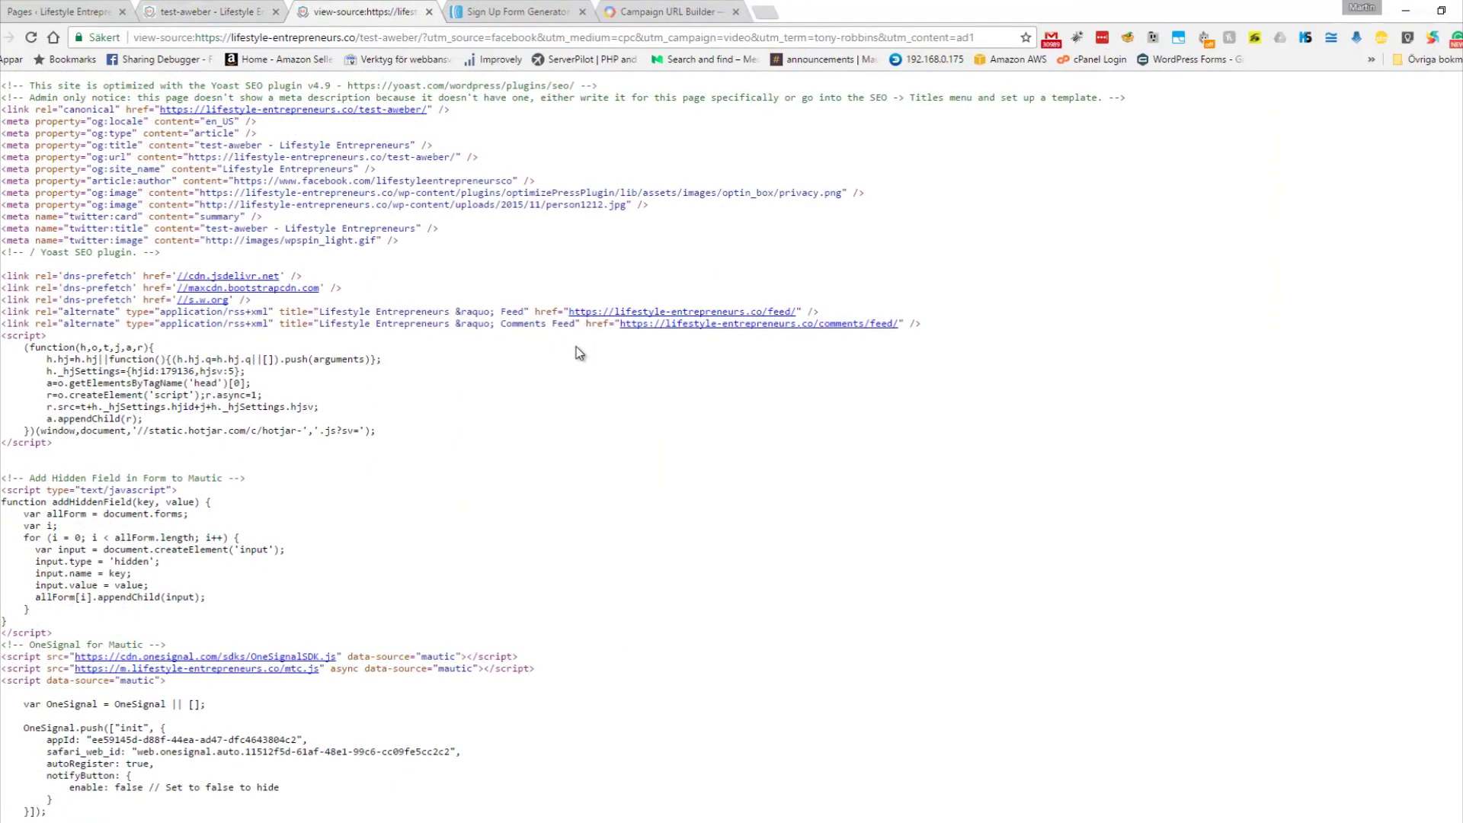
{"action": "key", "text": "ctrl+f"}
{"action": "key", "text": "ctrl+v"}
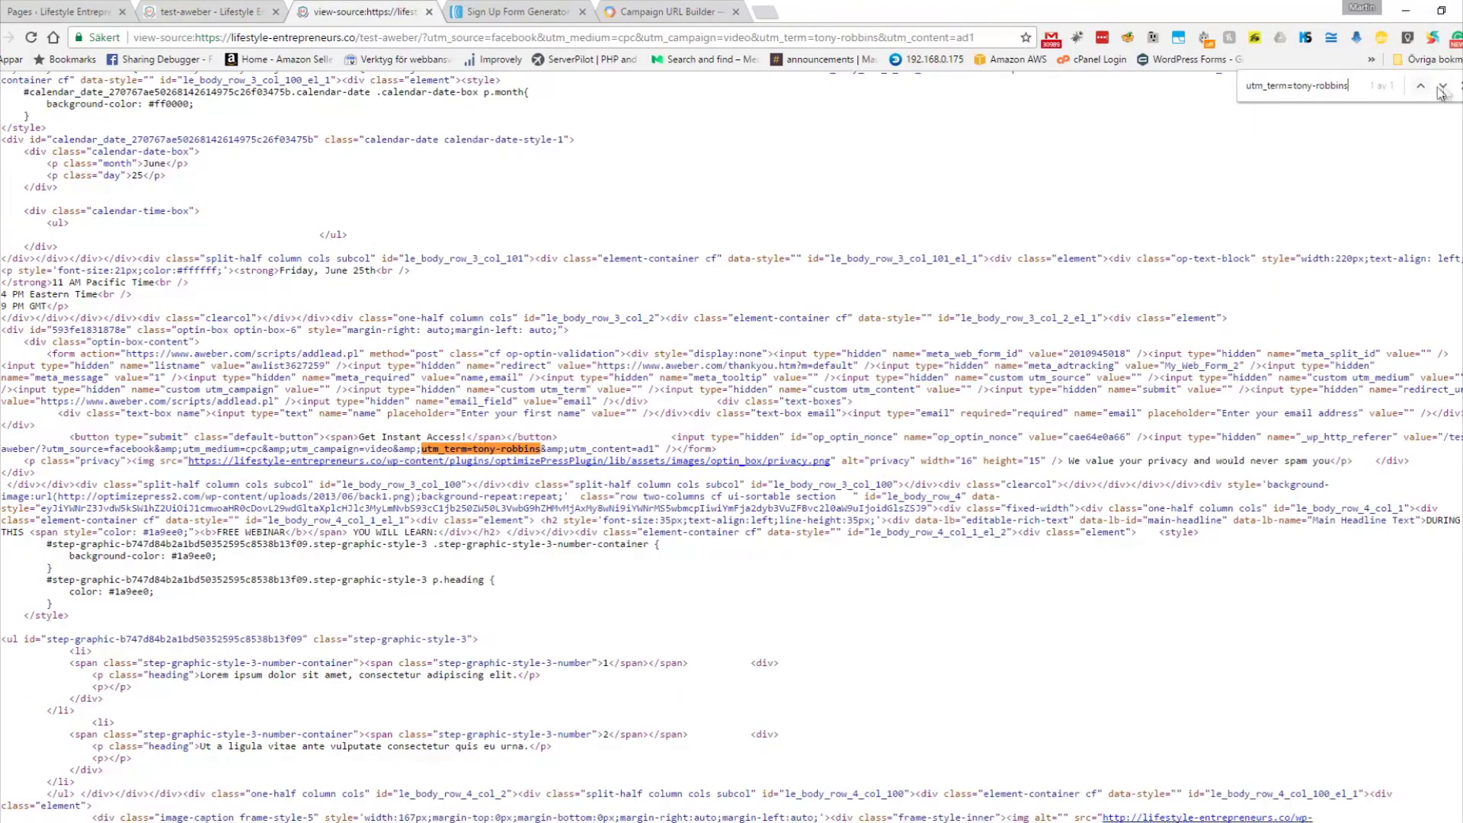
{"action": "scroll", "coordinate": [977, 404], "scroll_direction": "down", "scroll_amount": 2}
{"action": "scroll", "coordinate": [978, 404], "scroll_direction": "down", "scroll_amount": 10}
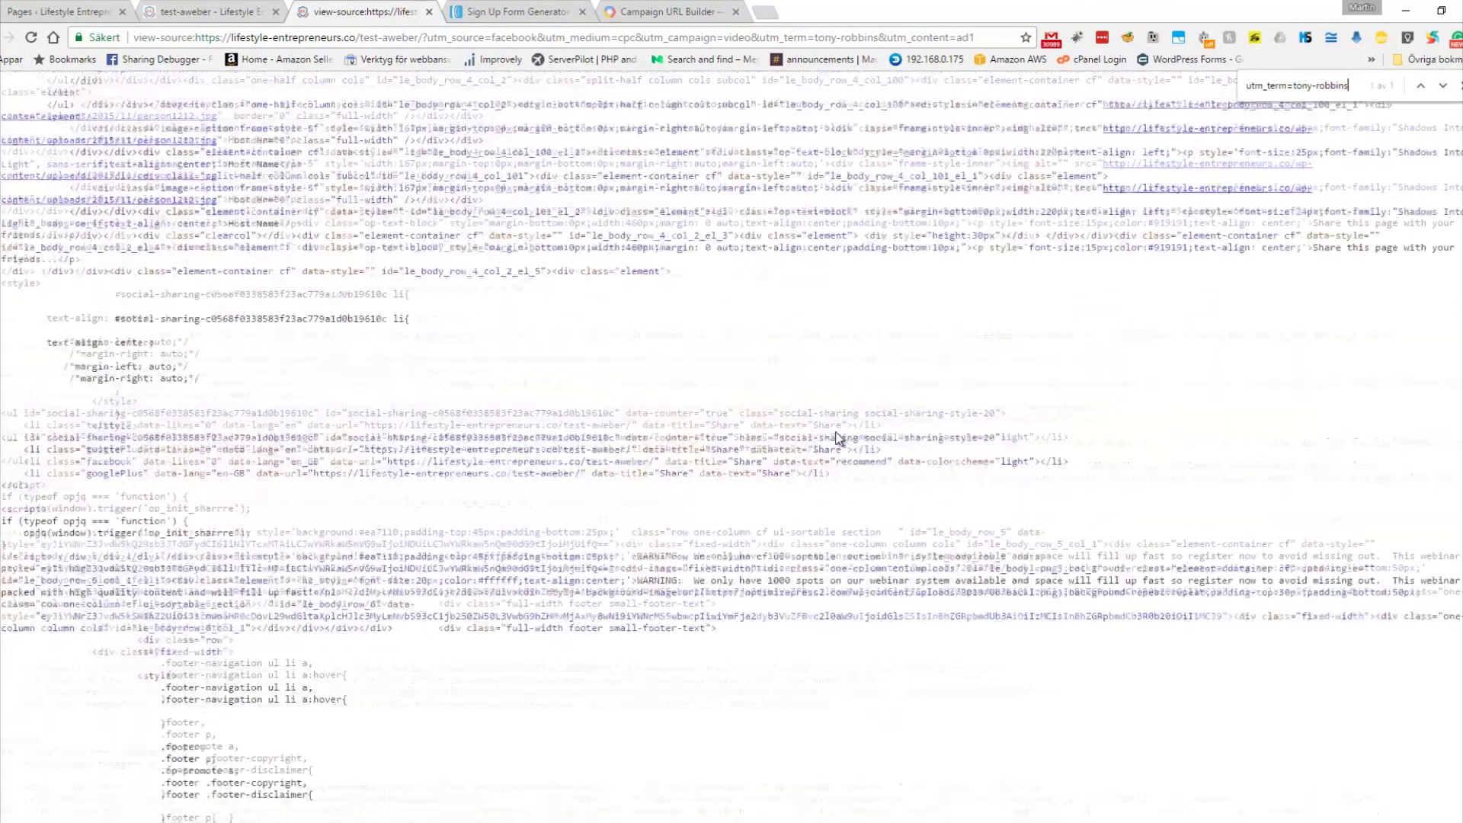
{"action": "left_click", "coordinate": [1442, 87]}
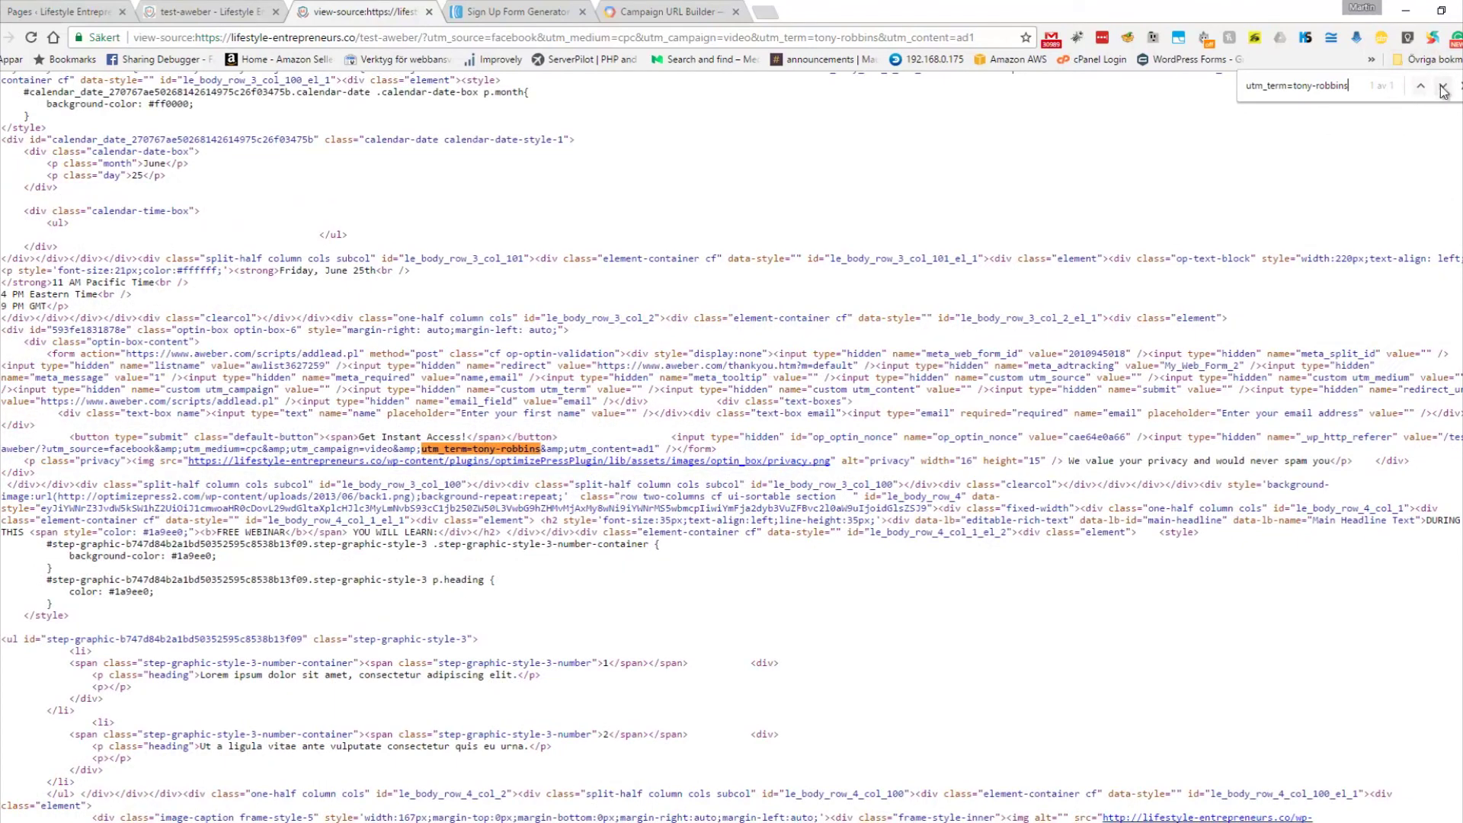
Step: Narrow the search to tony-robbins and highlight the addHiddenField utm_term script lines
{"action": "left_click_drag", "start_coordinate": [1290, 86], "coordinate": [1139, 98]}
{"action": "key", "text": "BackSpace"}
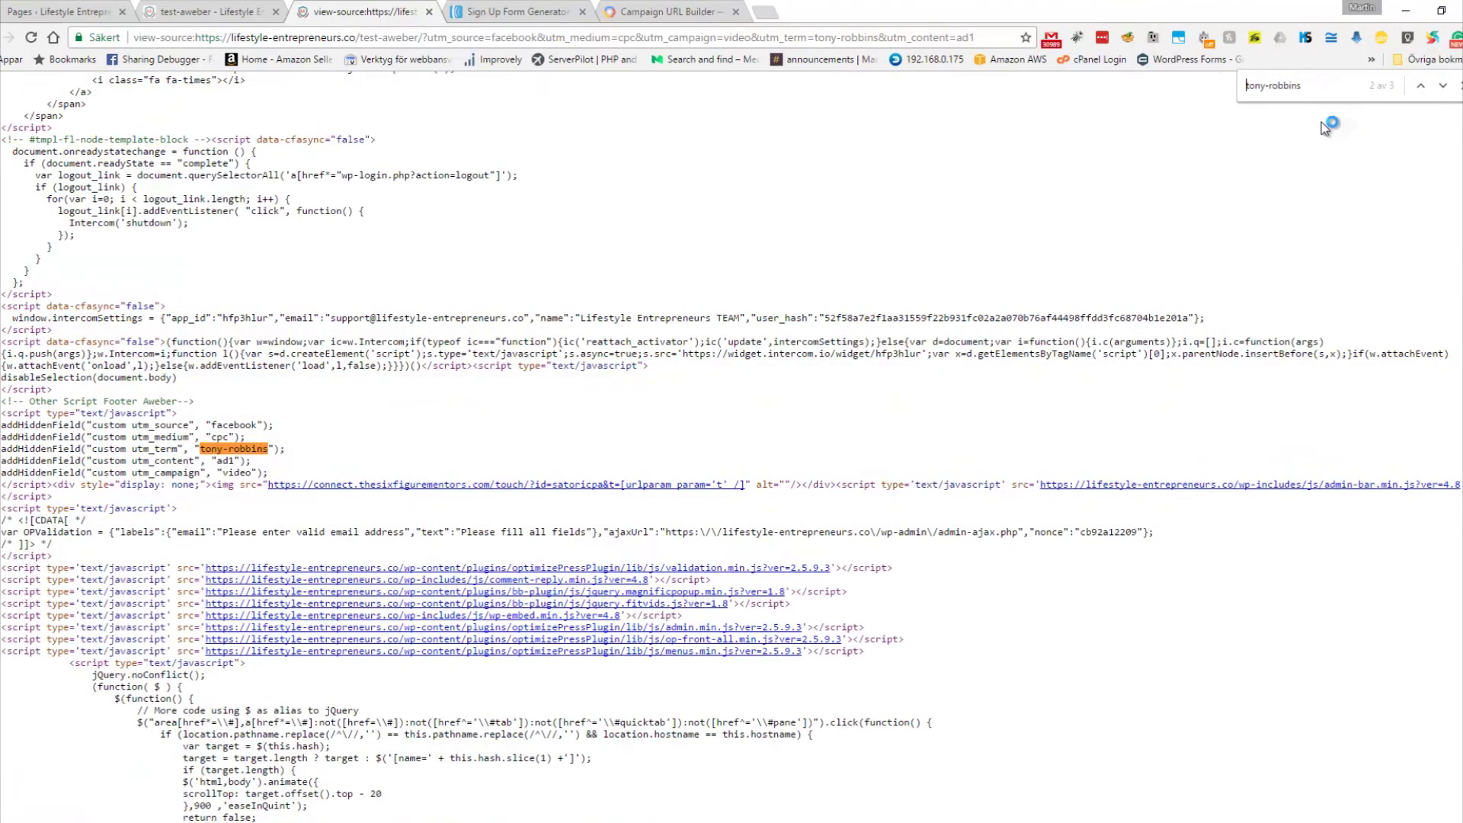
{"action": "left_click_drag", "start_coordinate": [5, 413], "coordinate": [308, 457]}
{"action": "left_click", "coordinate": [311, 461]}
{"action": "left_click_drag", "start_coordinate": [3, 450], "coordinate": [268, 446]}
{"action": "left_click", "coordinate": [284, 467]}
Step: Close the source tab and submit the opt-in form with the saved first name and email
{"action": "left_click", "coordinate": [429, 12]}
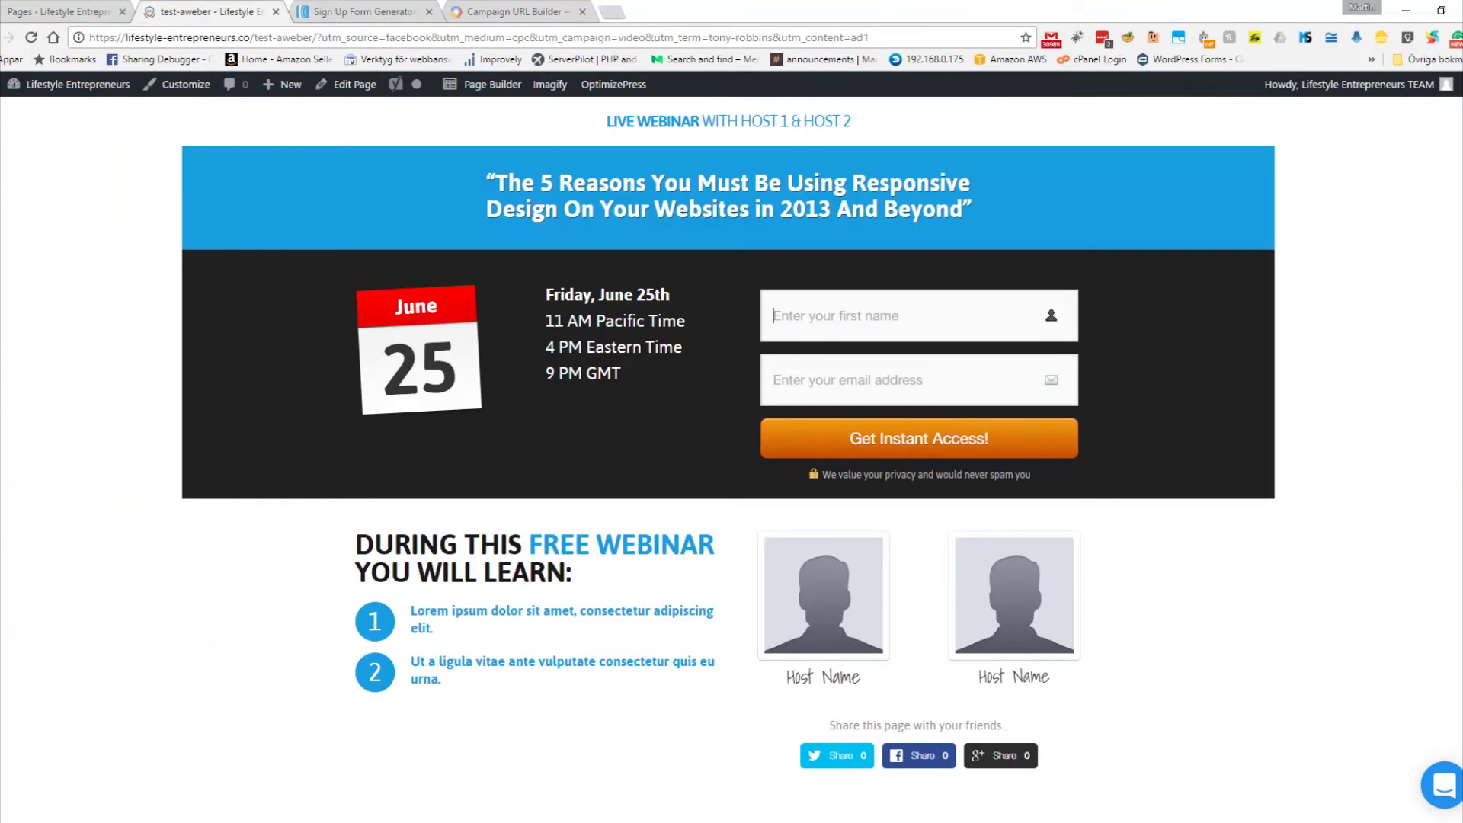
{"action": "type", "text": "MARTIN"}
{"action": "key", "text": "Down"}
{"action": "key", "text": "Down"}
{"action": "key", "text": "Tab"}
{"action": "type", "text": "MART"}
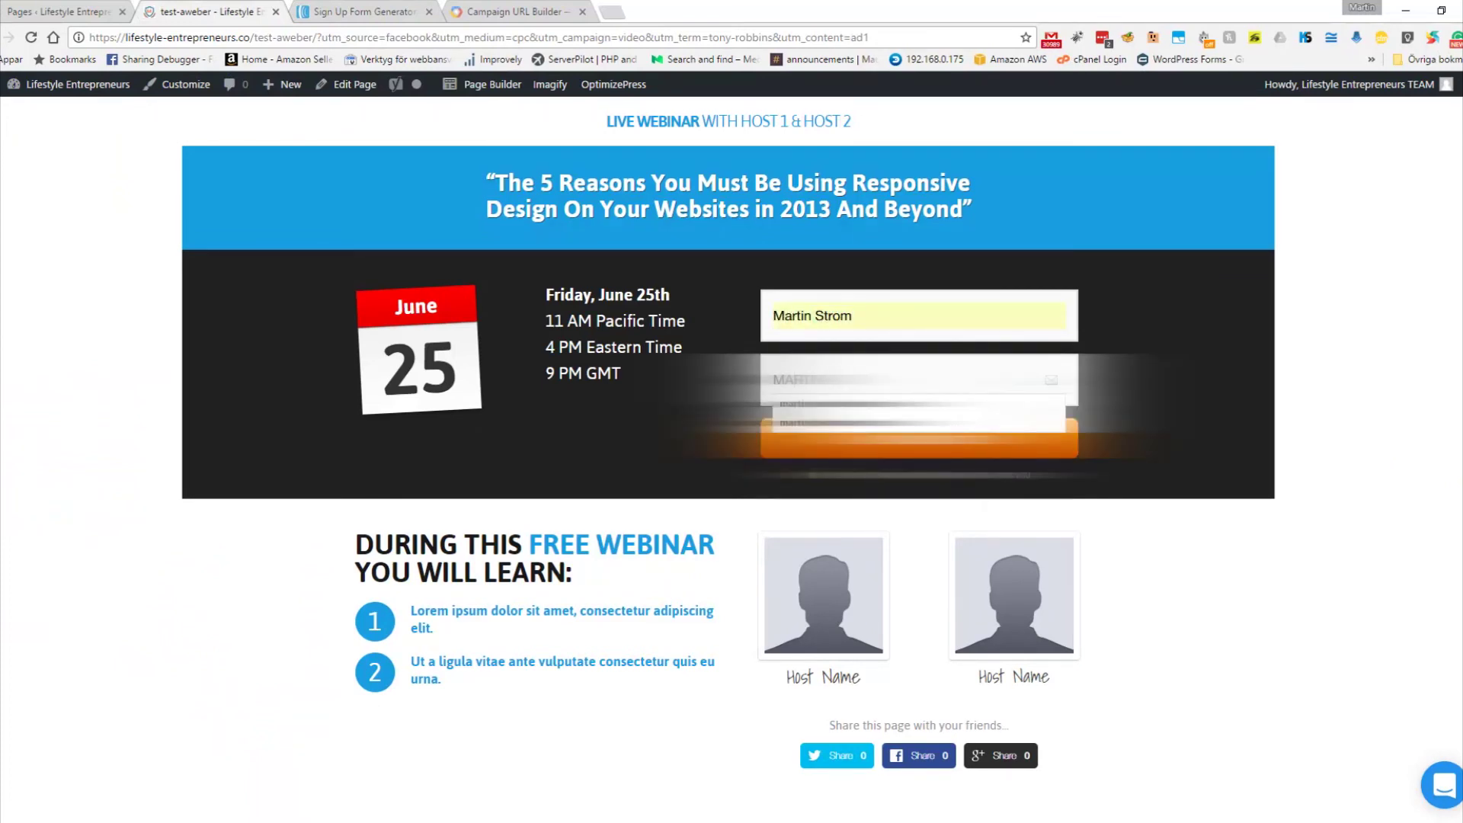
{"action": "key", "text": "Down"}
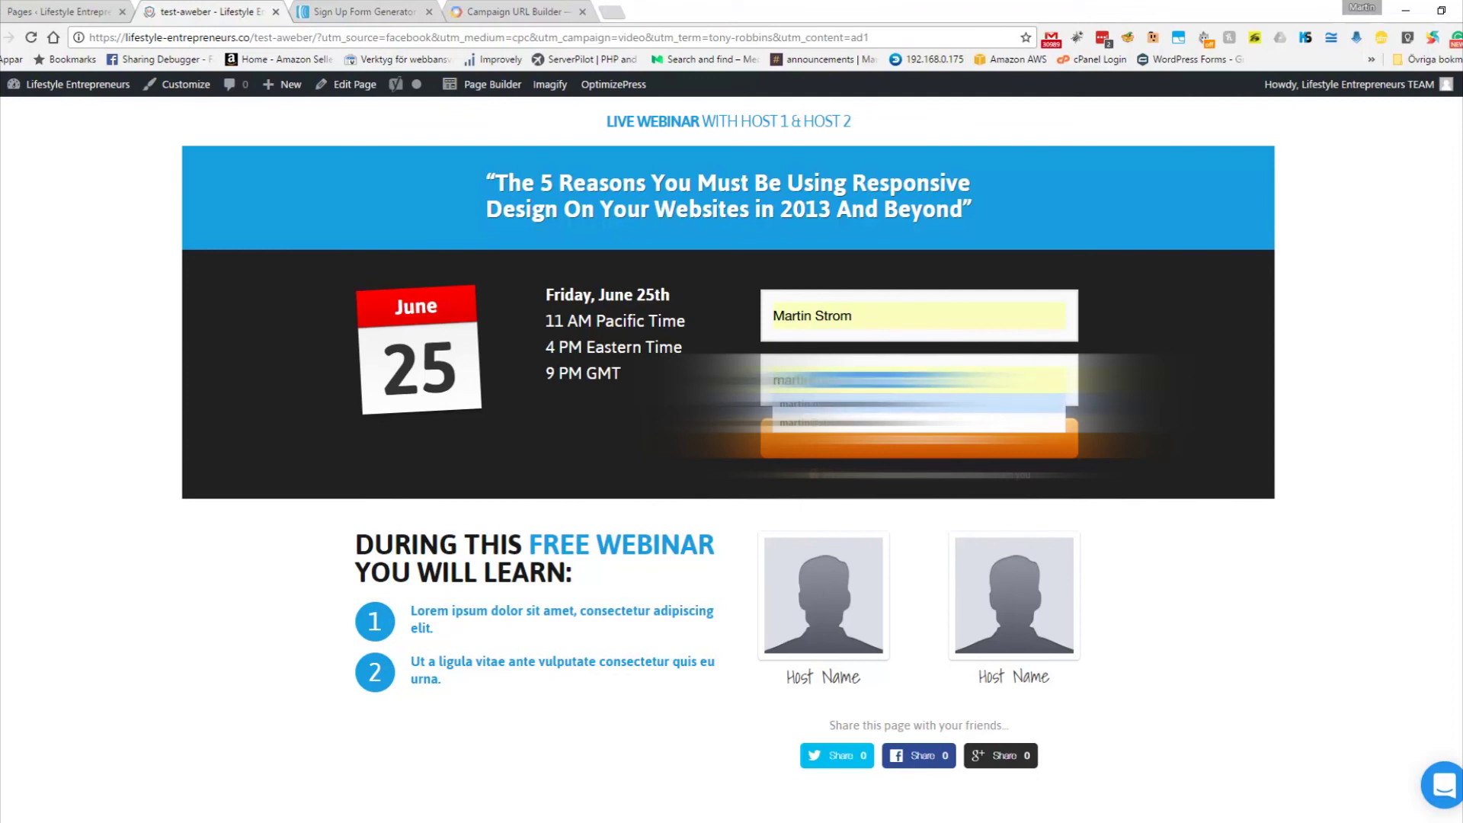
{"action": "key", "text": "Return"}
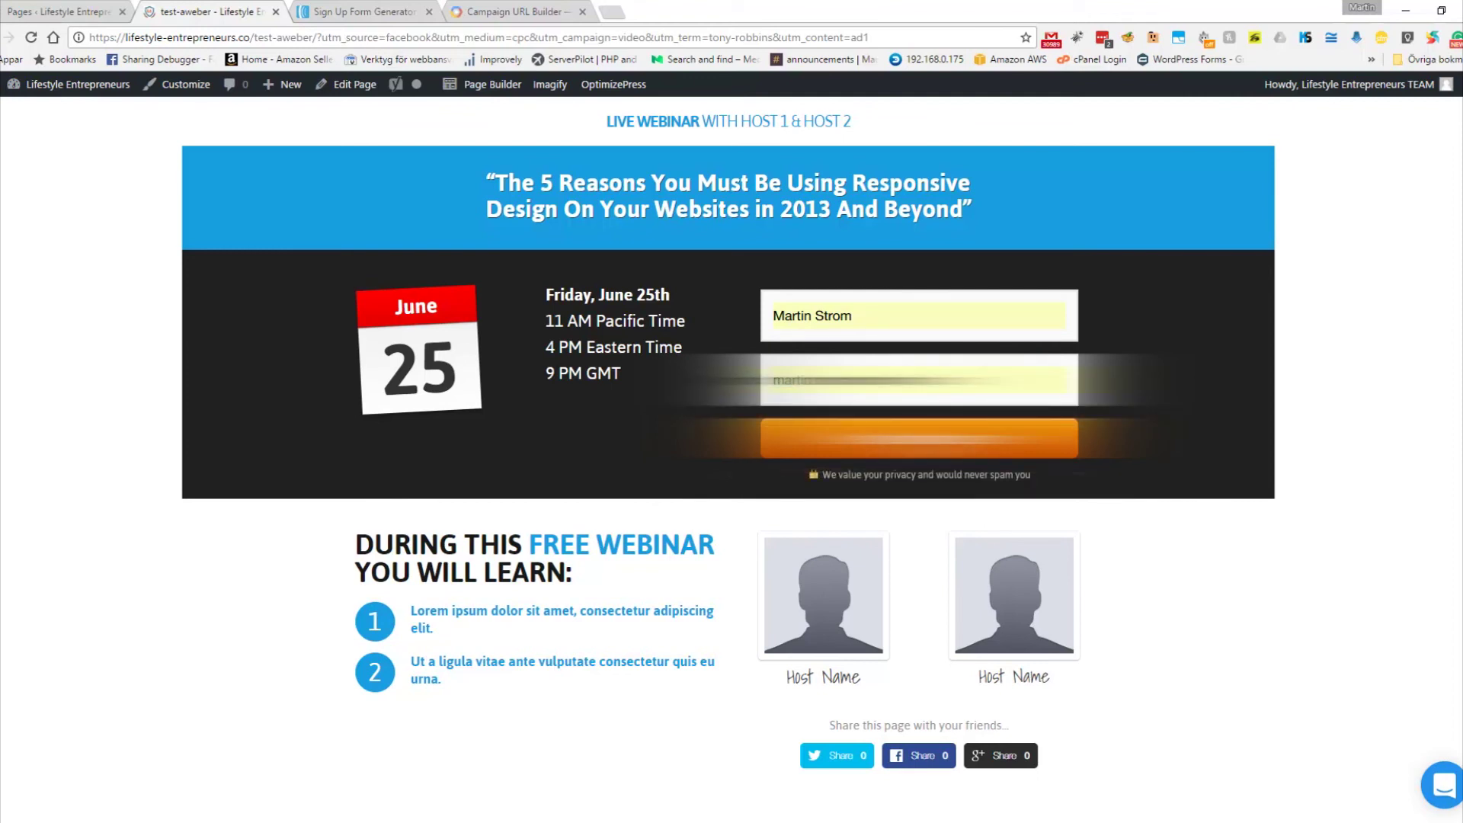
{"action": "left_click", "coordinate": [934, 442]}
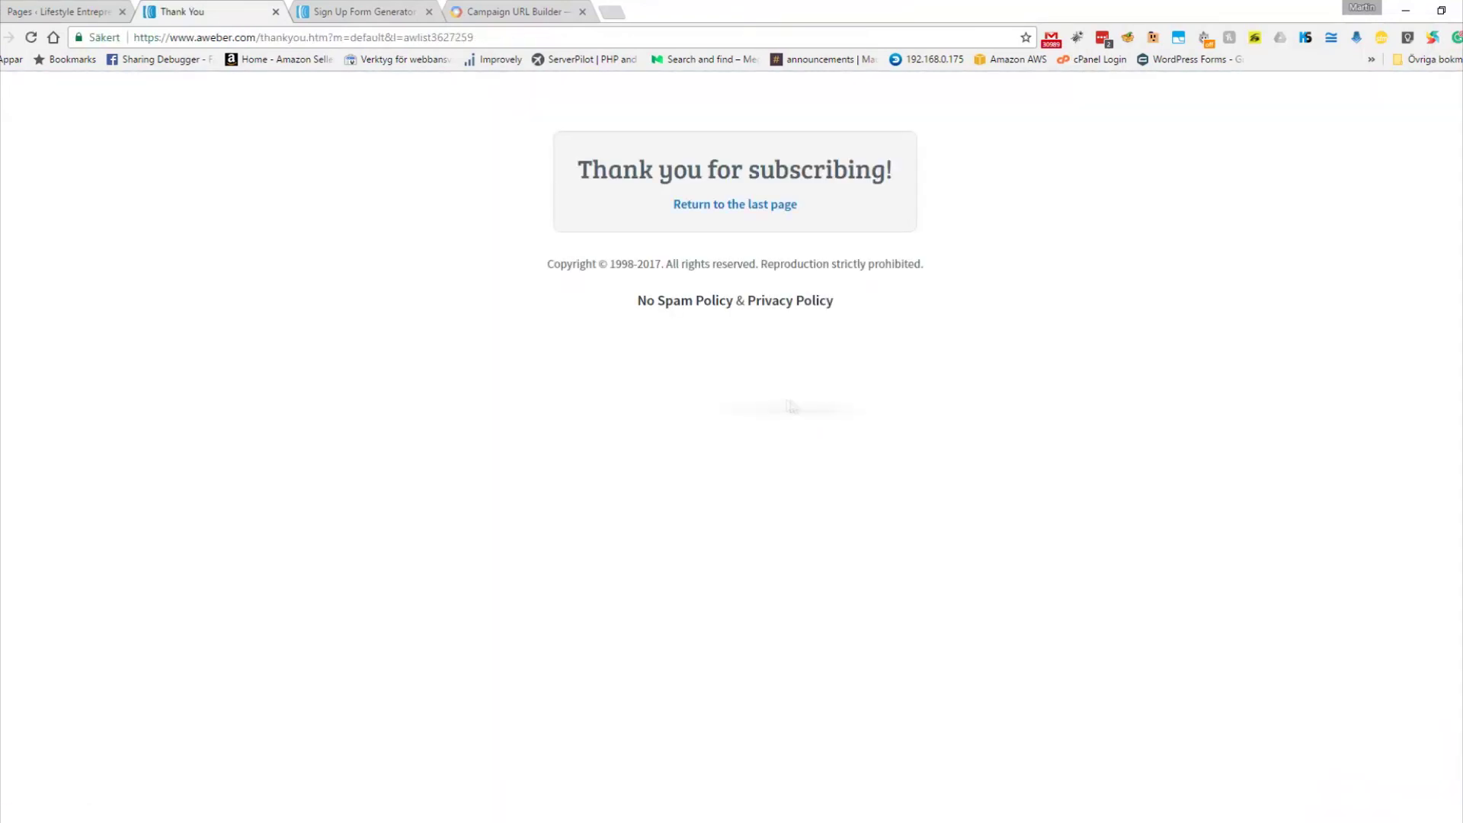
Step: In AWeber's Manage Subscribers list, expand the newest subscriber's details
{"action": "left_click", "coordinate": [352, 14]}
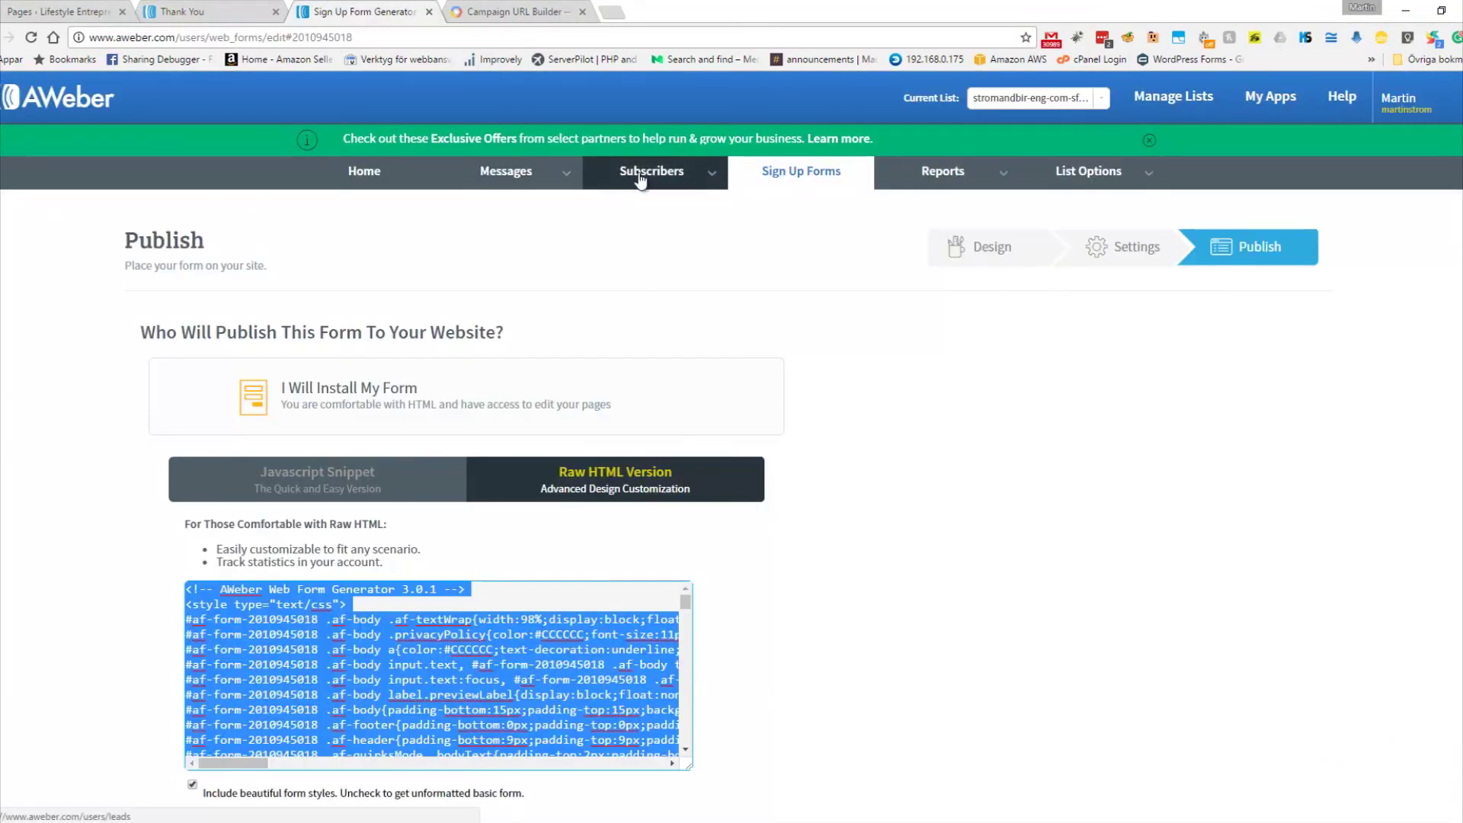
{"action": "mouse_move", "coordinate": [633, 180]}
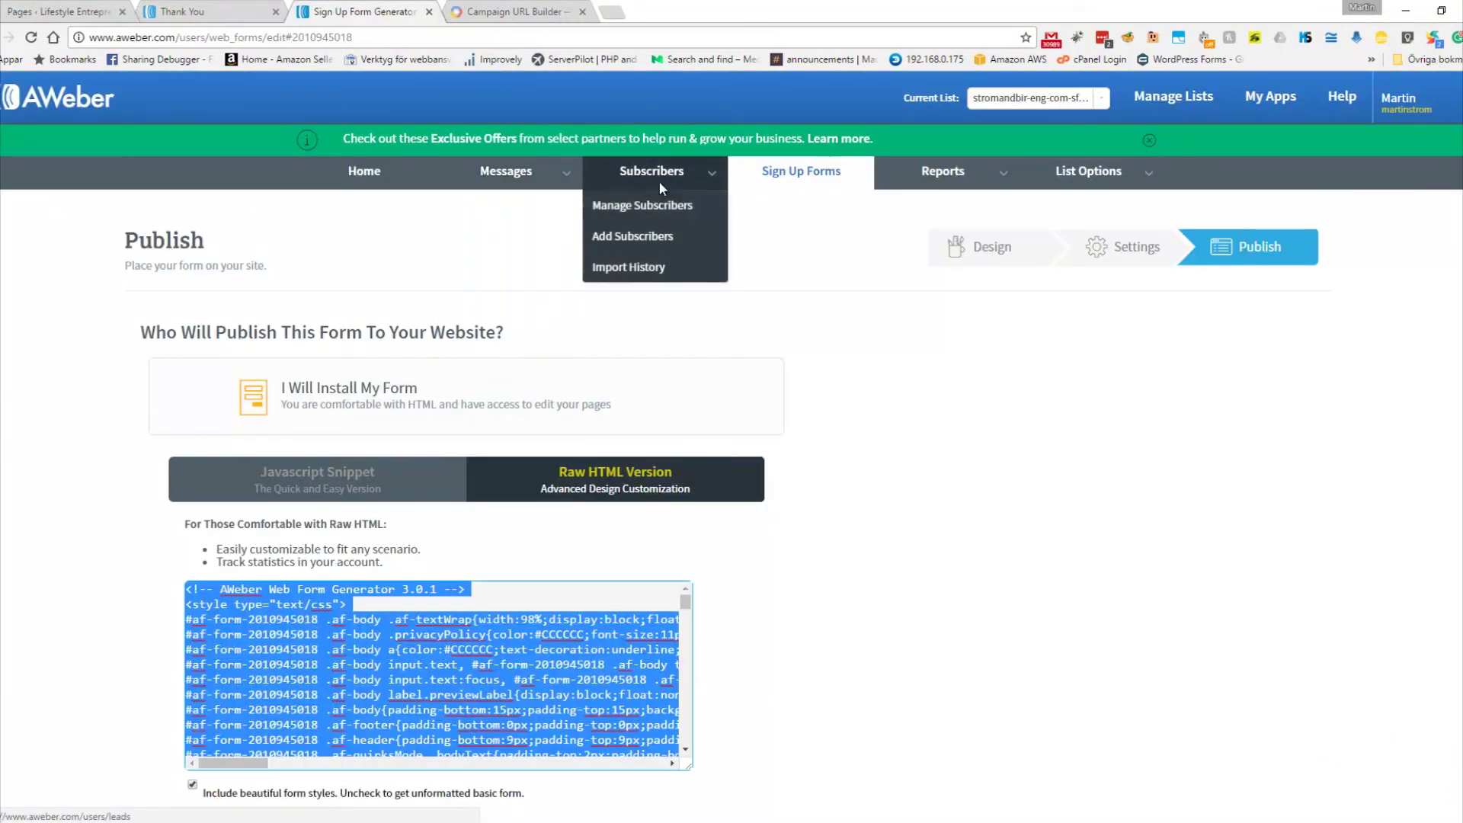
{"action": "left_click", "coordinate": [650, 205]}
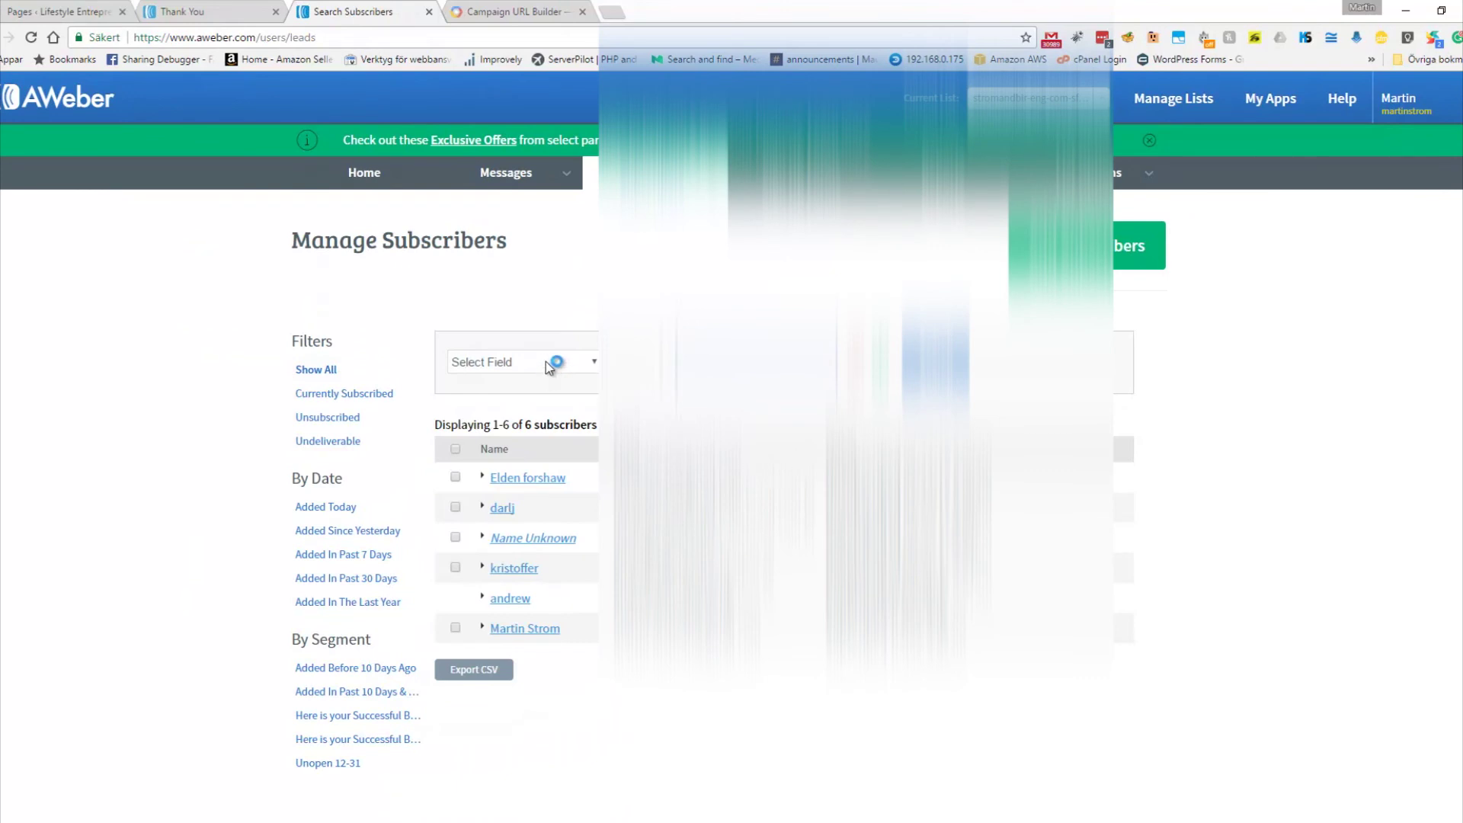
{"action": "left_click", "coordinate": [555, 364]}
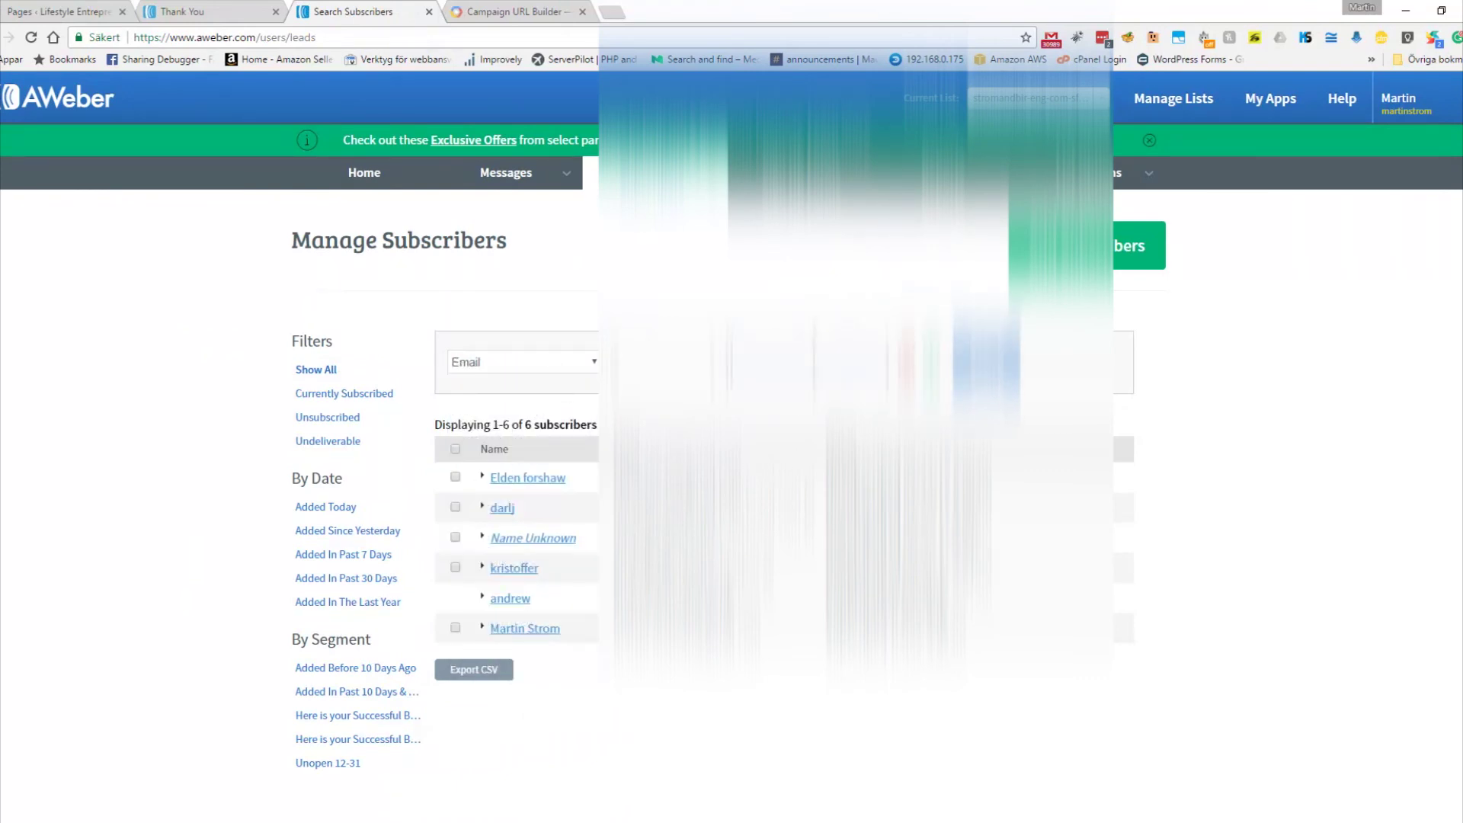
{"action": "left_click", "coordinate": [482, 629]}
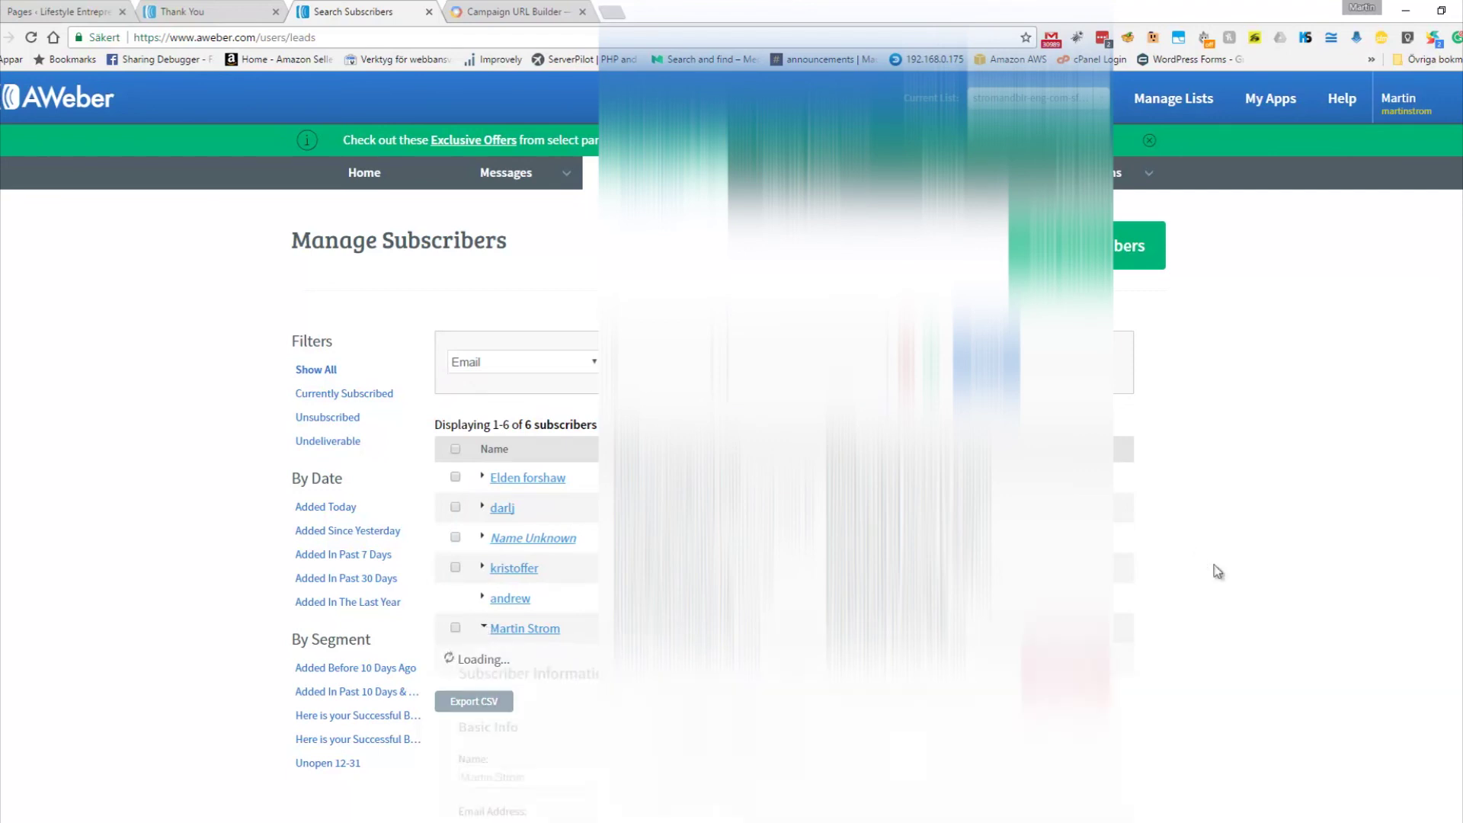
Step: Highlight the utm values facebook, cpc, video, tony-robbins and ad1 in the record
{"action": "scroll", "coordinate": [455, 369], "scroll_direction": "down", "scroll_amount": 10}
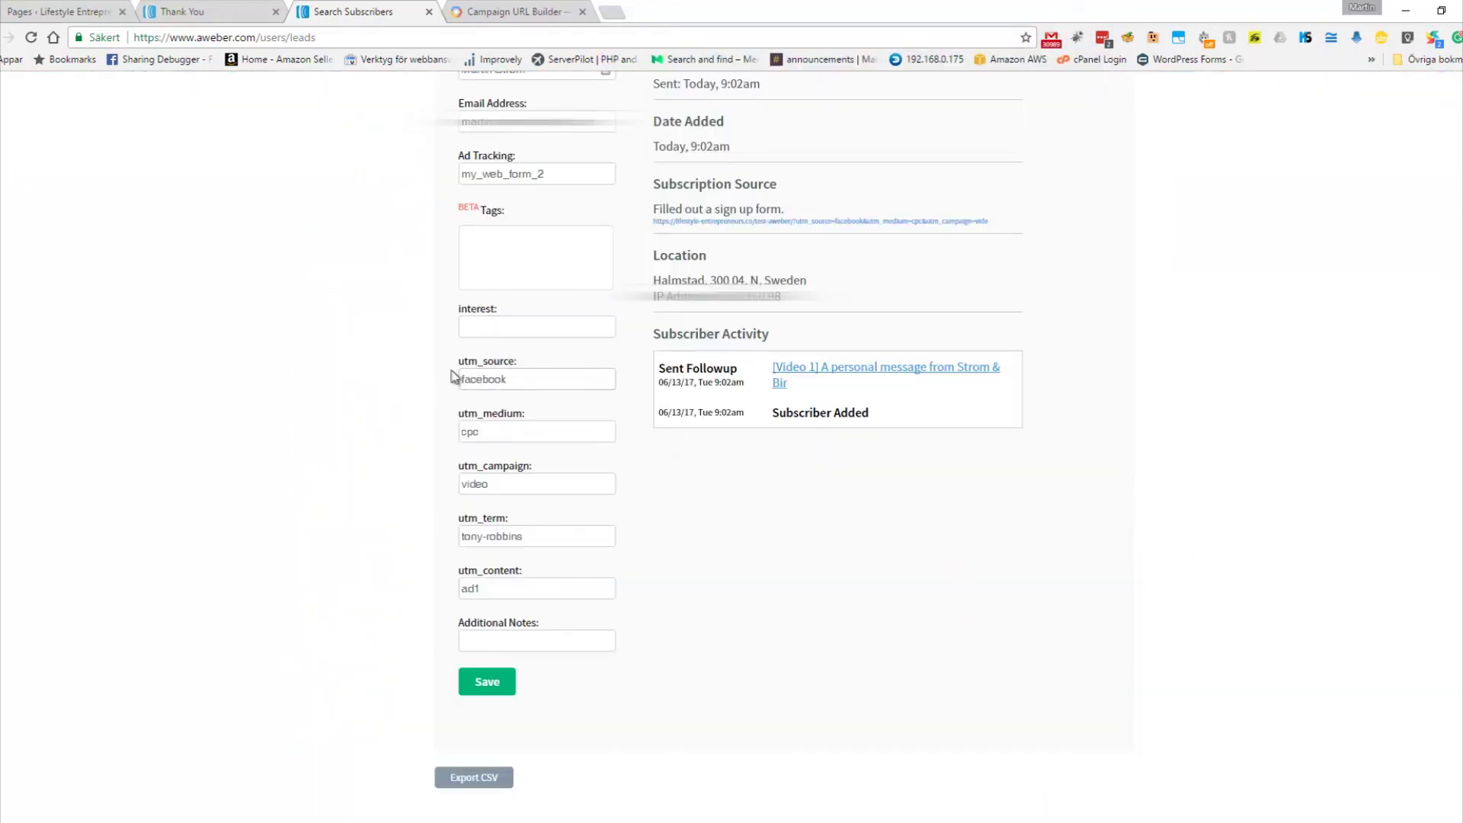
{"action": "left_click_drag", "start_coordinate": [456, 369], "coordinate": [534, 369]}
{"action": "left_click_drag", "start_coordinate": [518, 379], "coordinate": [396, 356]}
{"action": "left_click_drag", "start_coordinate": [460, 416], "coordinate": [604, 424]}
{"action": "left_click", "coordinate": [506, 427]}
{"action": "left_click_drag", "start_coordinate": [495, 485], "coordinate": [409, 490]}
{"action": "left_click_drag", "start_coordinate": [531, 536], "coordinate": [404, 526]}
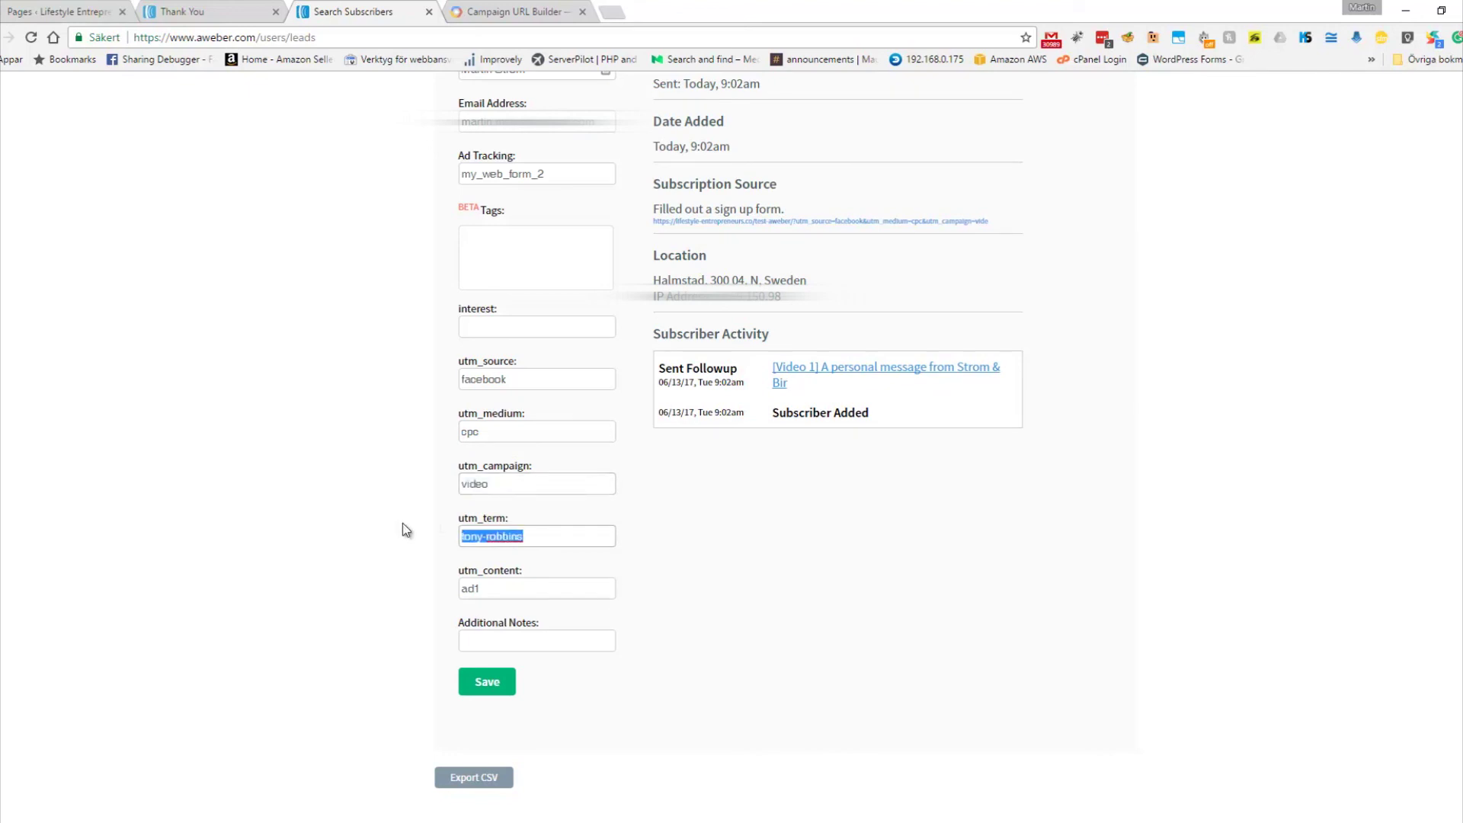
{"action": "left_click_drag", "start_coordinate": [501, 596], "coordinate": [301, 572]}
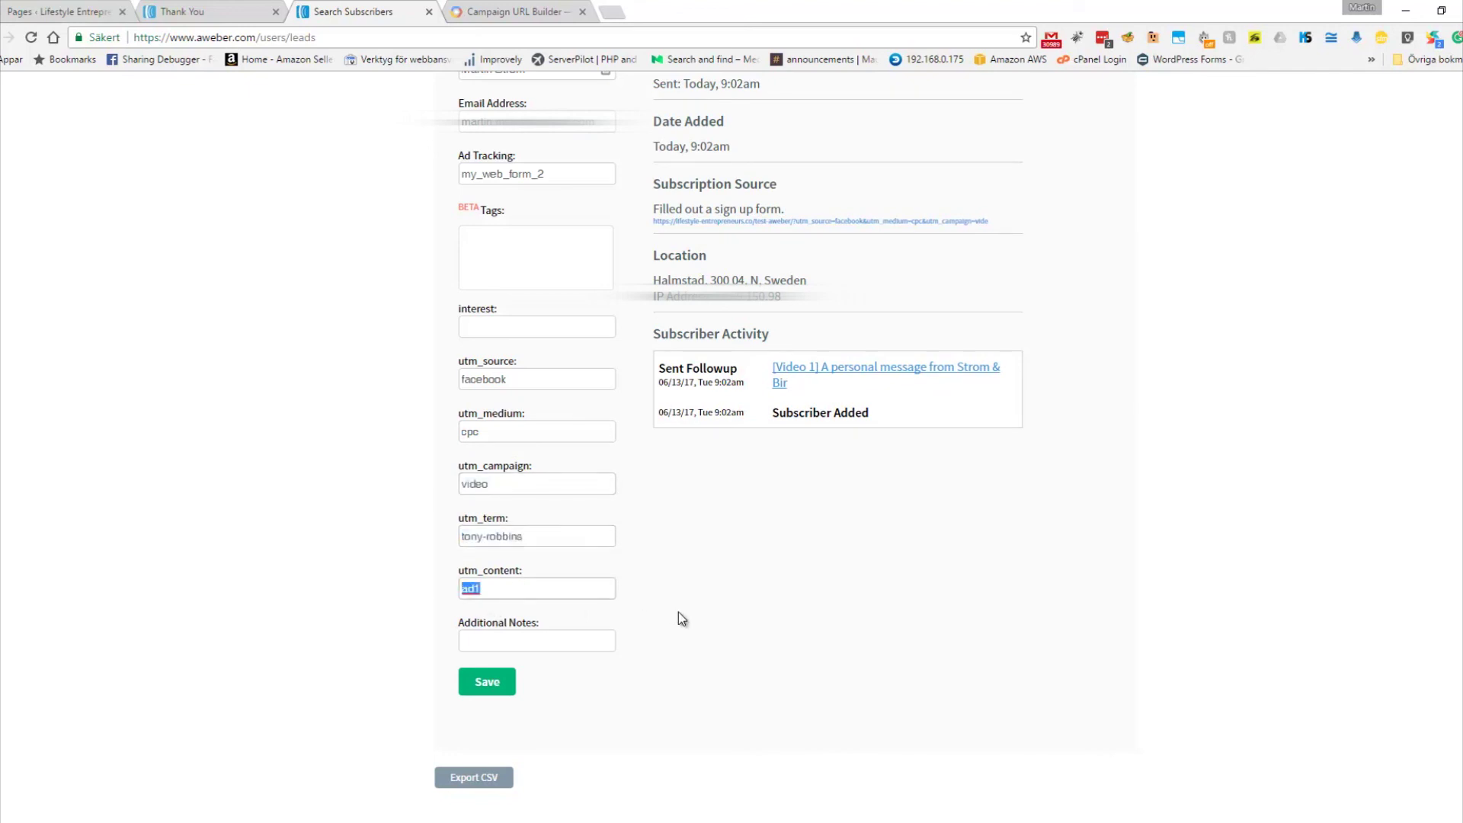